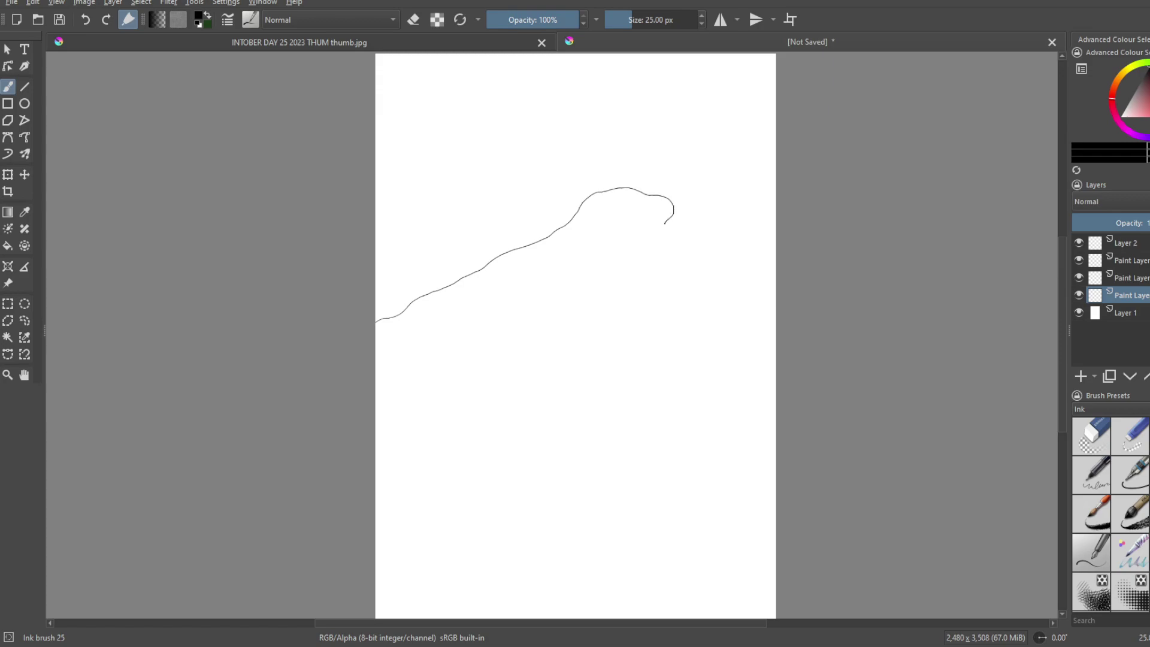
Step: Ink the cliff's winding near edge down to the page bottom with a 25 px brush and hatch its two exposed rock faces
mouse_move(646, 256)
left_mouse_down()
mouse_move(618, 287)
mouse_move(600, 346)
mouse_move(599, 439)
mouse_move(580, 507)
mouse_move(589, 536)
mouse_move(718, 617)
left_mouse_up()
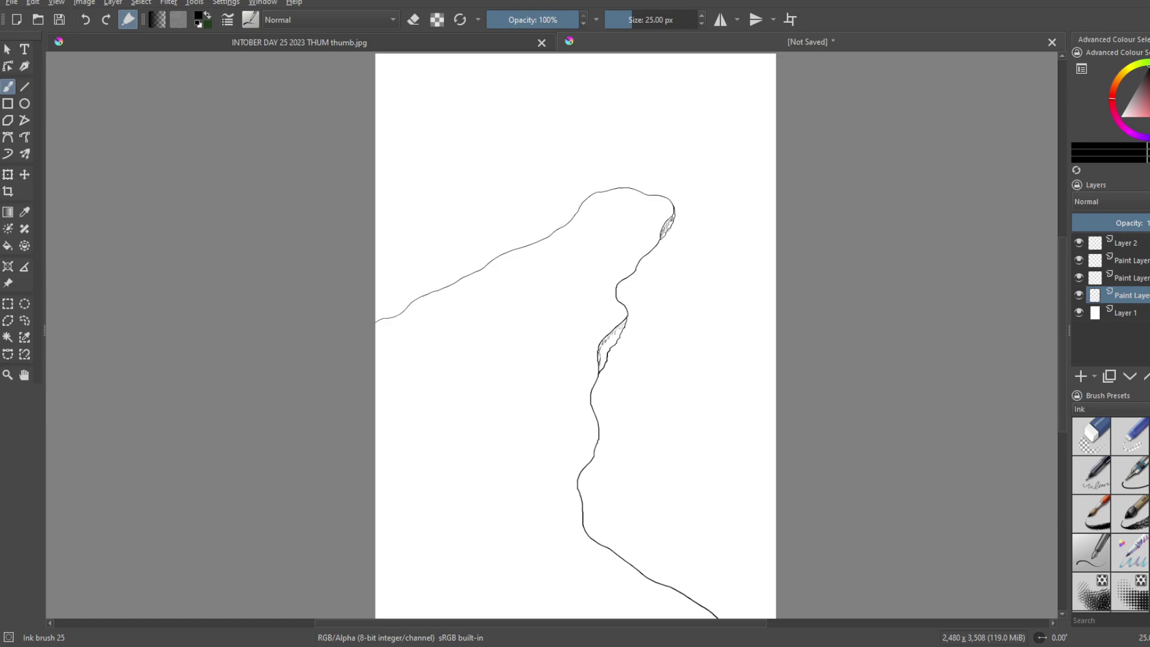
left_click_drag(602, 346, 604, 365)
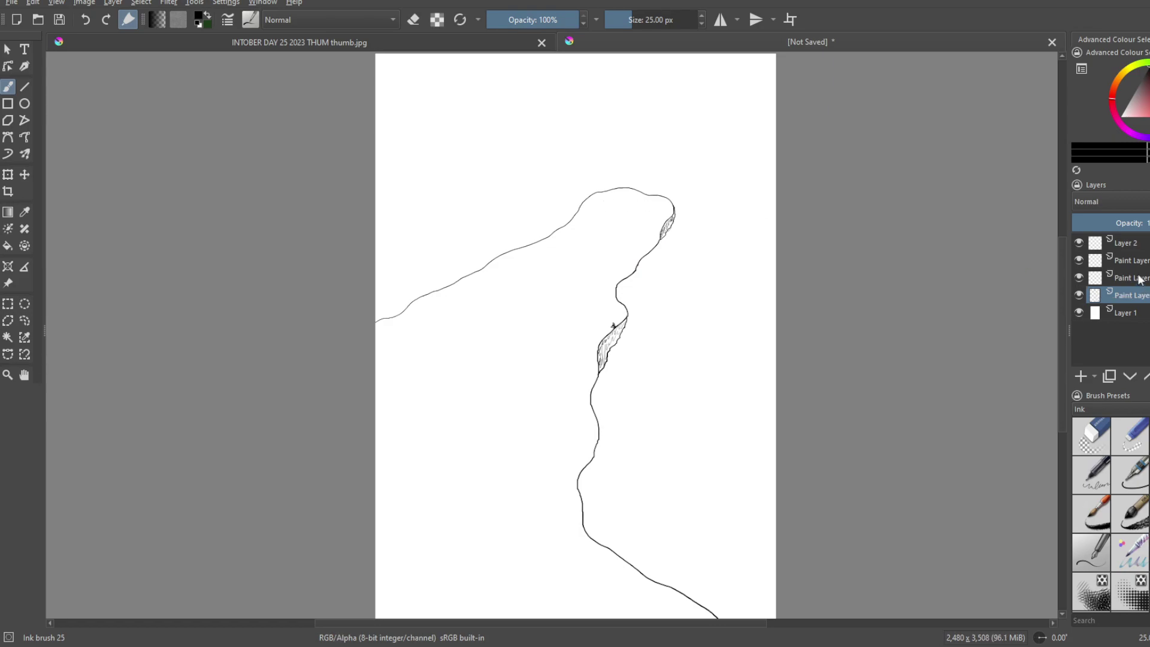
Step: On the paint layer above the cliff, draw the upper hopscotch squares as rectangle outlines with the Ink-2 Fineliner at 5 px
left_click(1097, 278)
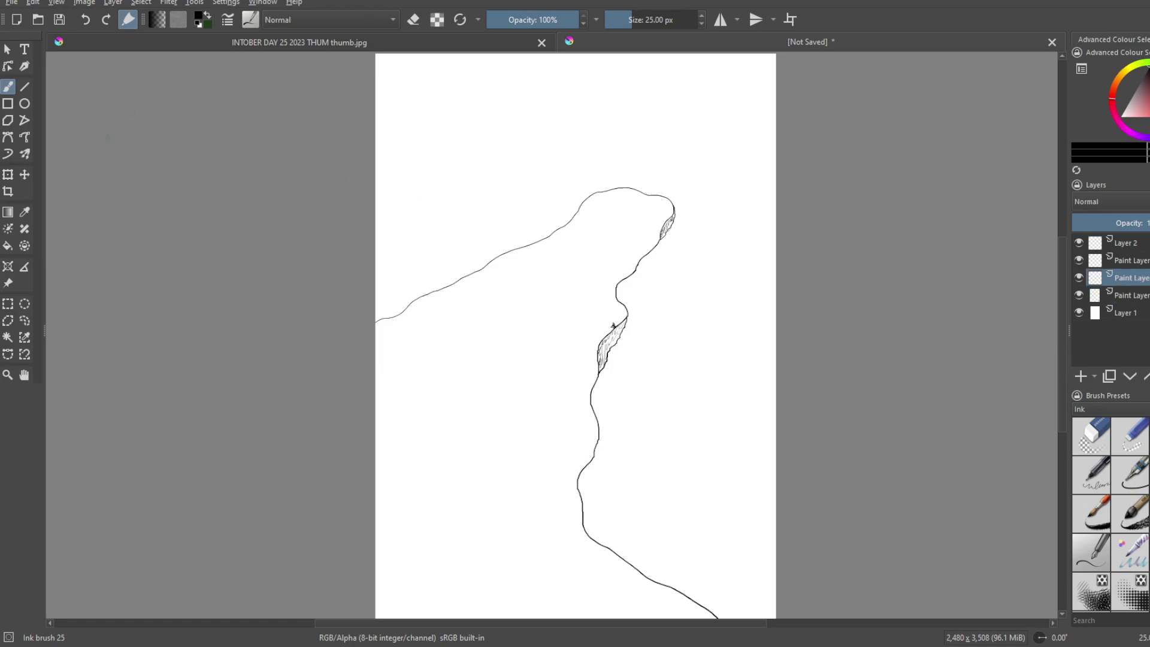
left_click(7, 103)
left_click_drag(479, 122, 509, 152)
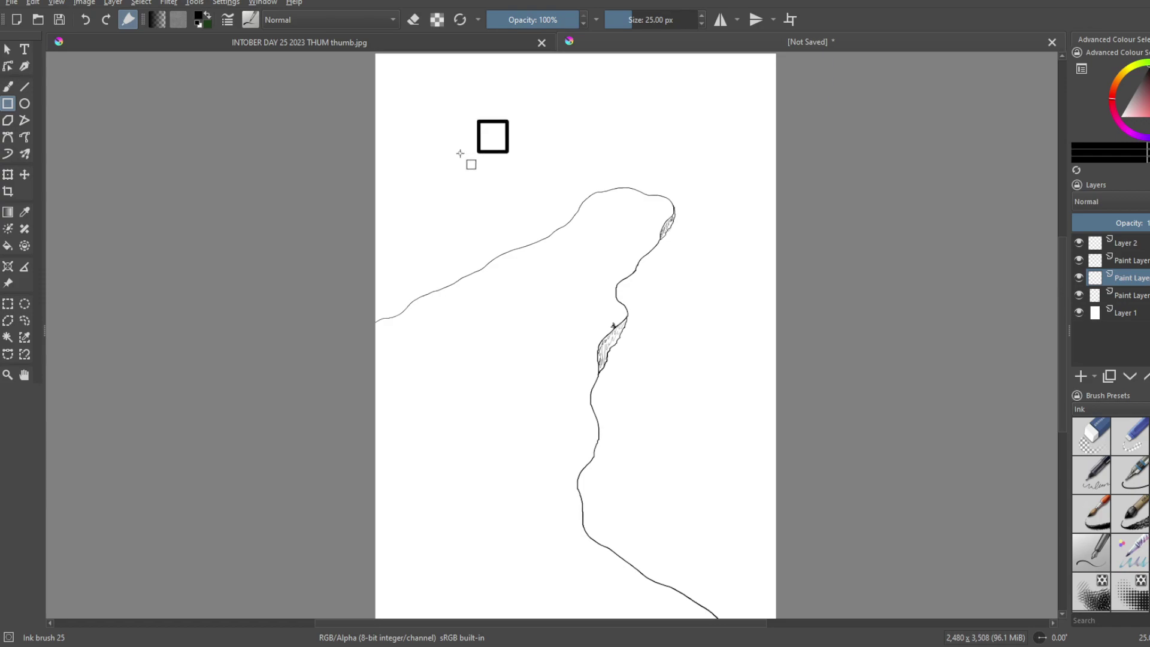
left_click(87, 21)
left_click(1130, 474)
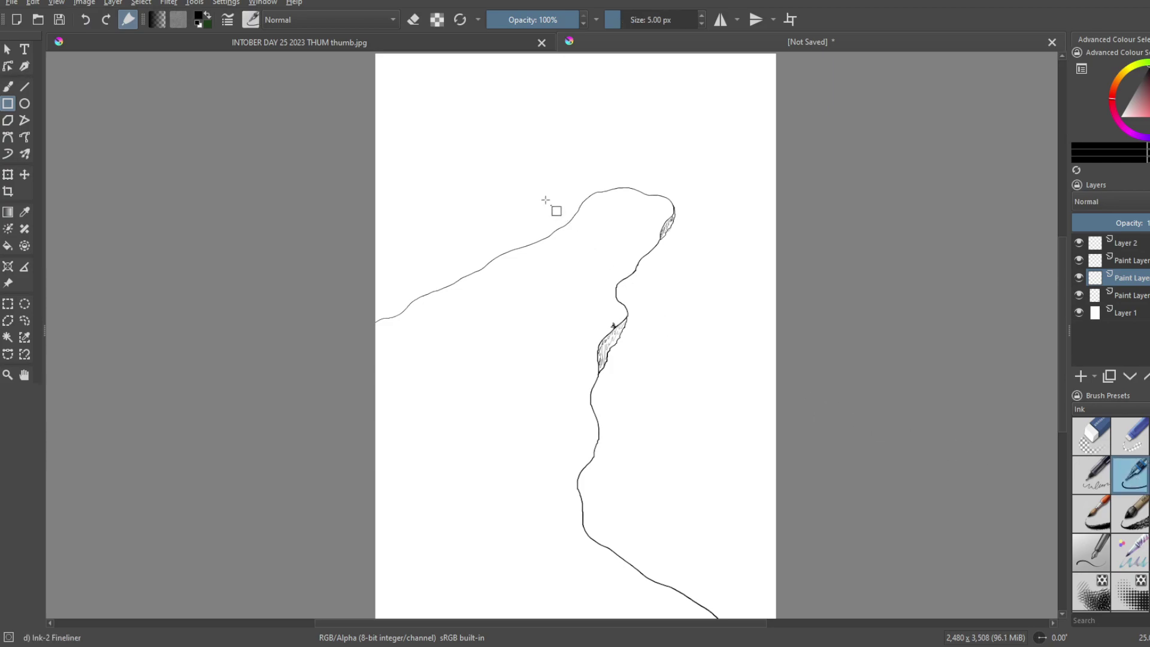
left_click_drag(475, 122, 521, 178)
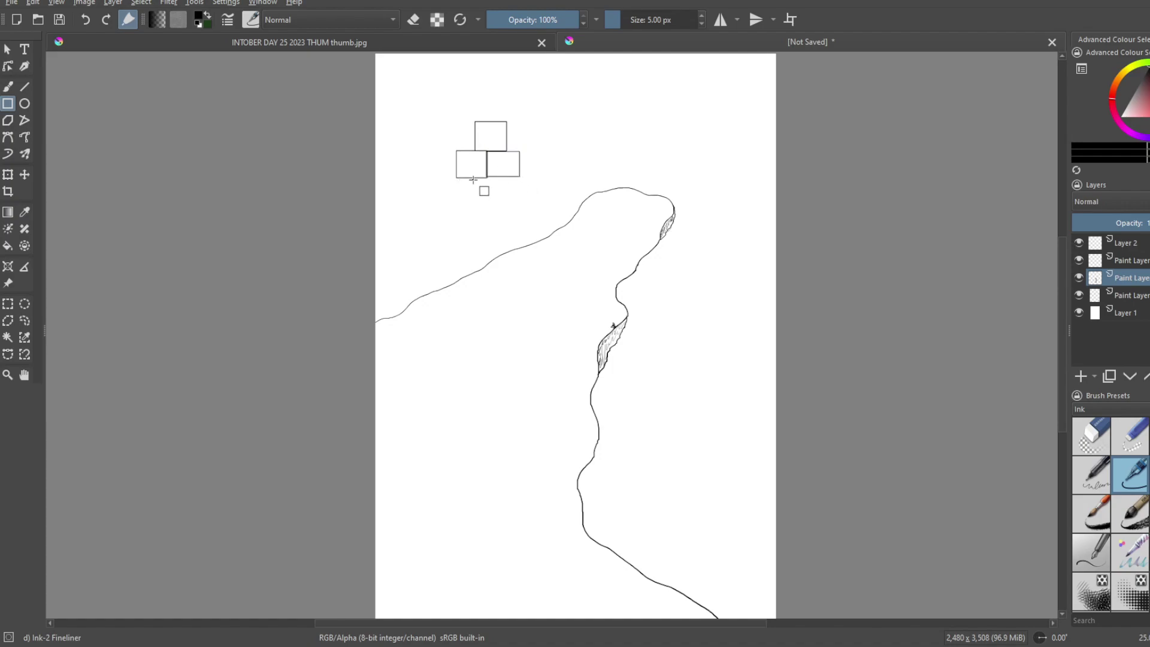
left_click_drag(471, 178, 482, 234)
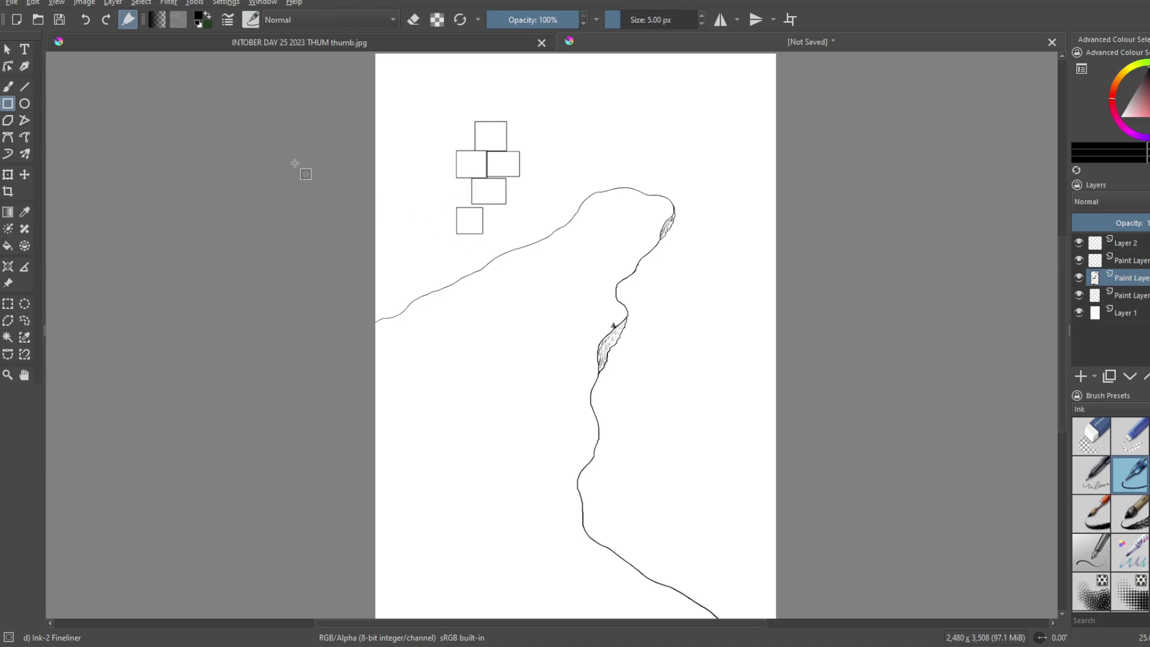
Step: Redraw the misplaced hopscotch square and complete the column with its paired square and two single squares below
left_click(86, 19)
left_click_drag(487, 204, 456, 236)
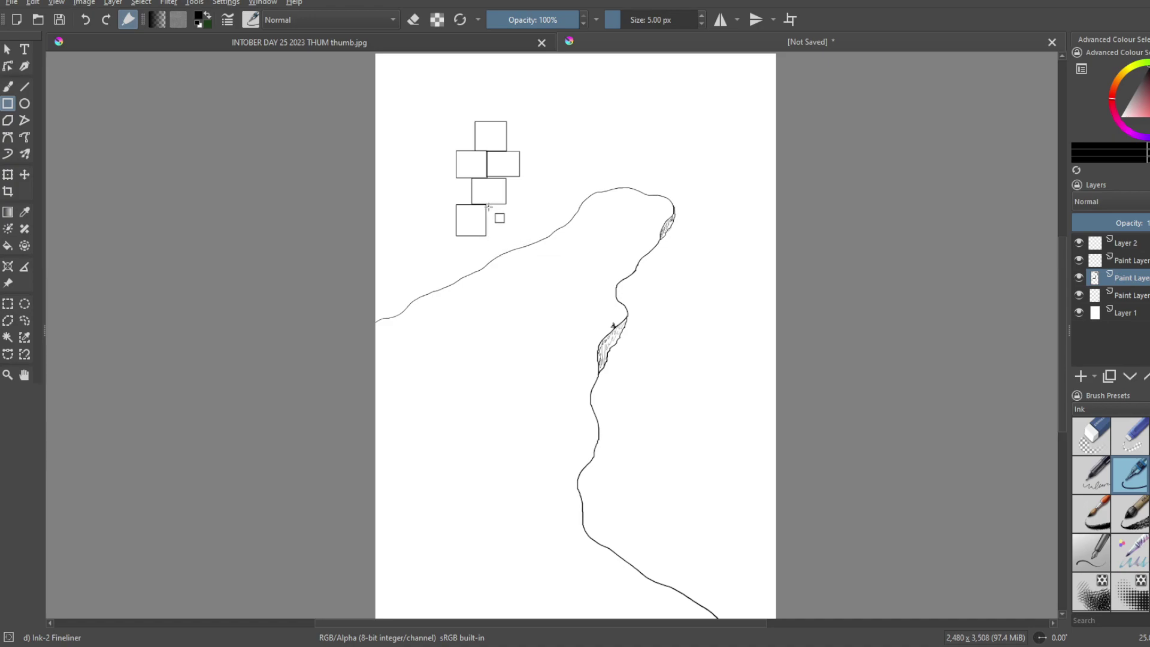
left_click_drag(486, 205, 508, 304)
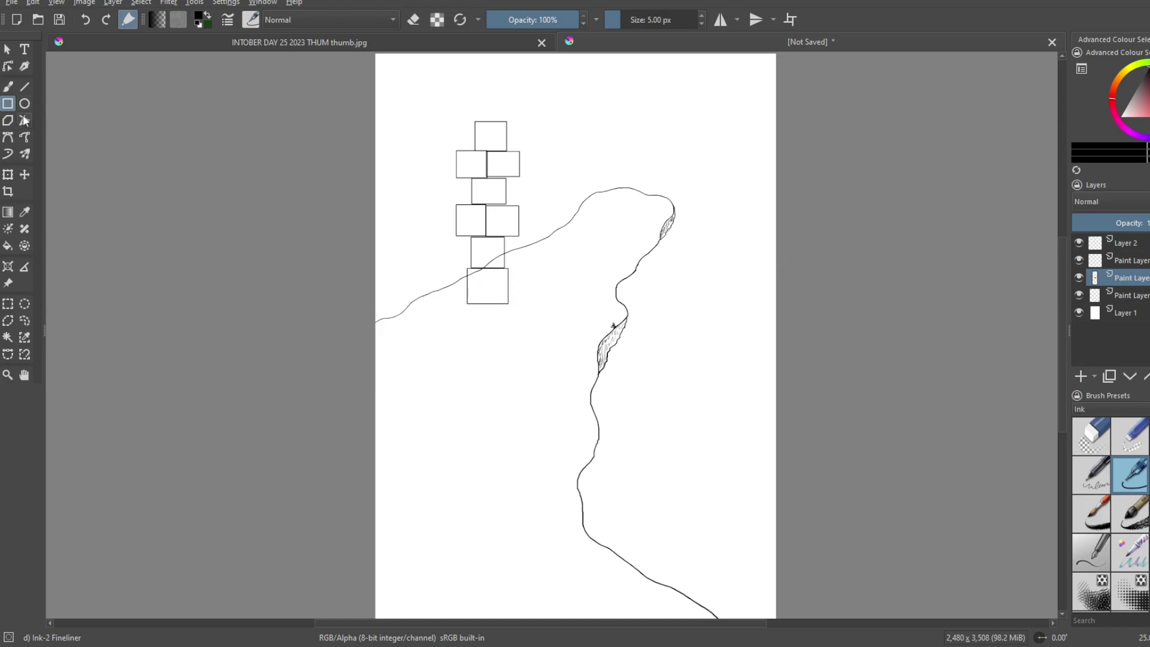
Step: Transform the hopscotch grid, moving, rotating and skewing it so it lies in perspective along the top of the cliff
left_click(10, 174)
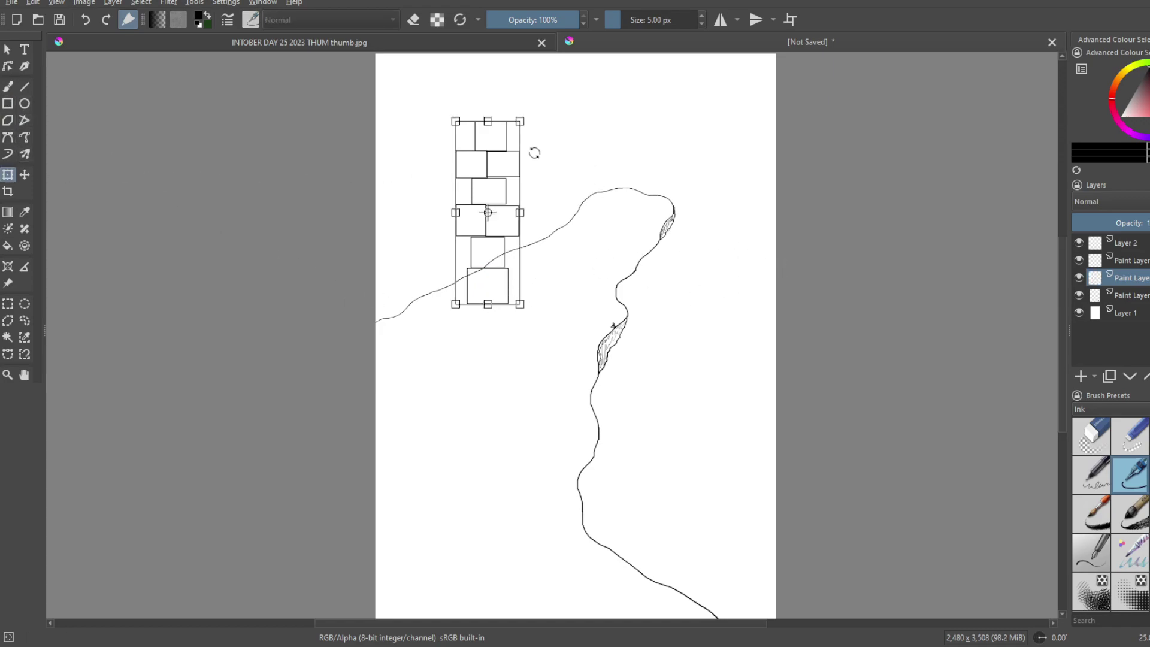
left_click_drag(530, 134, 614, 259)
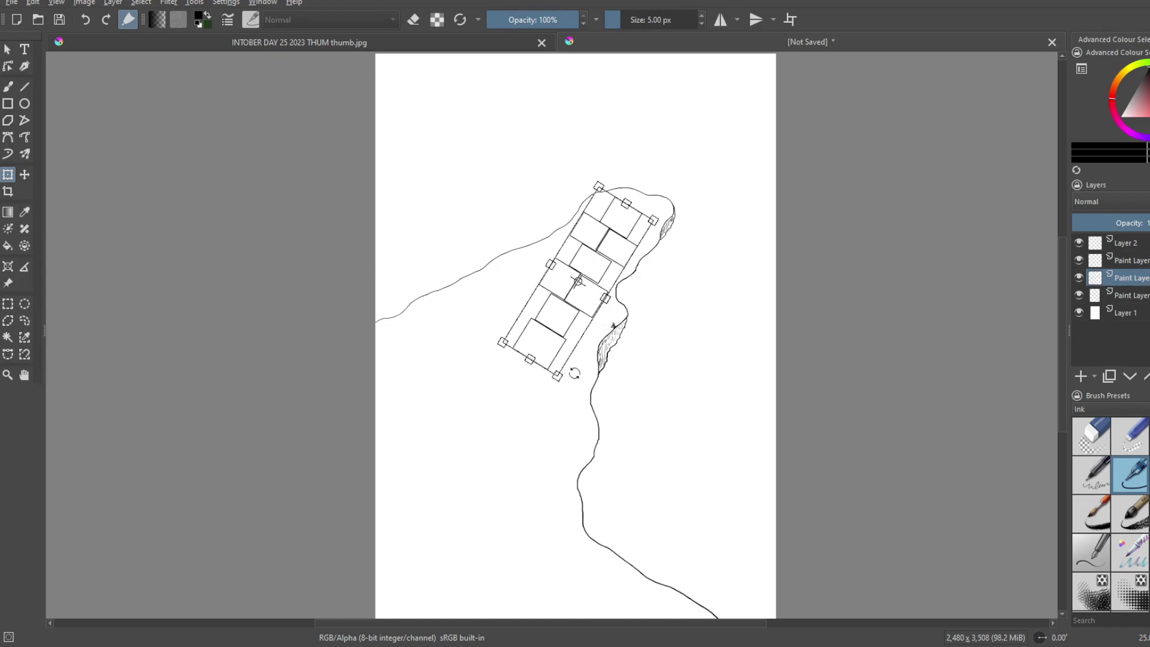
mouse_move(561, 370)
left_mouse_down()
mouse_move(541, 352)
mouse_move(560, 370)
left_mouse_up()
left_click_drag(557, 323, 547, 330)
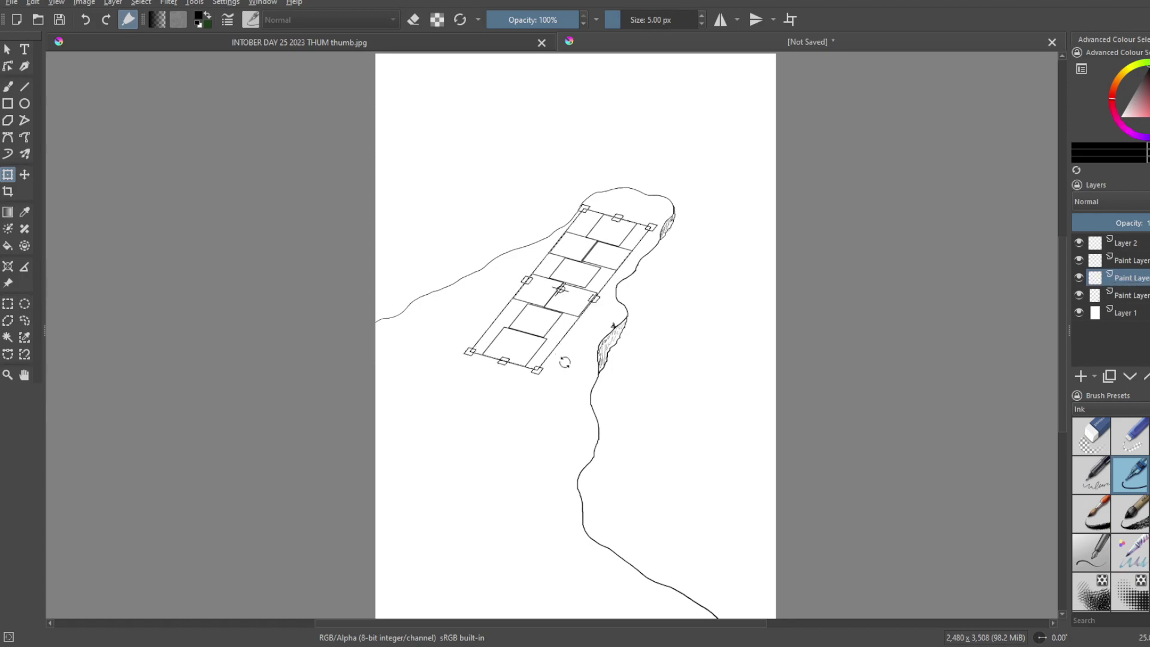
left_click(12, 88)
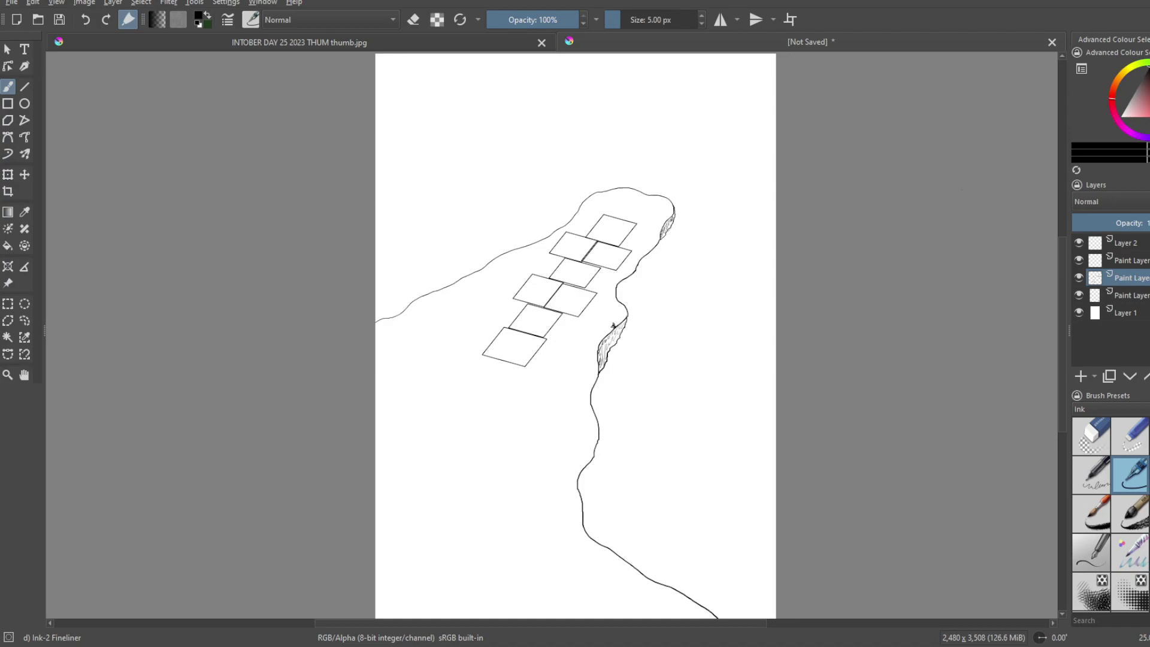
Step: On the paint layer above the hopscotch, sketch a girl's legs and flared skirt at the cliff's far tip
left_click(1126, 260)
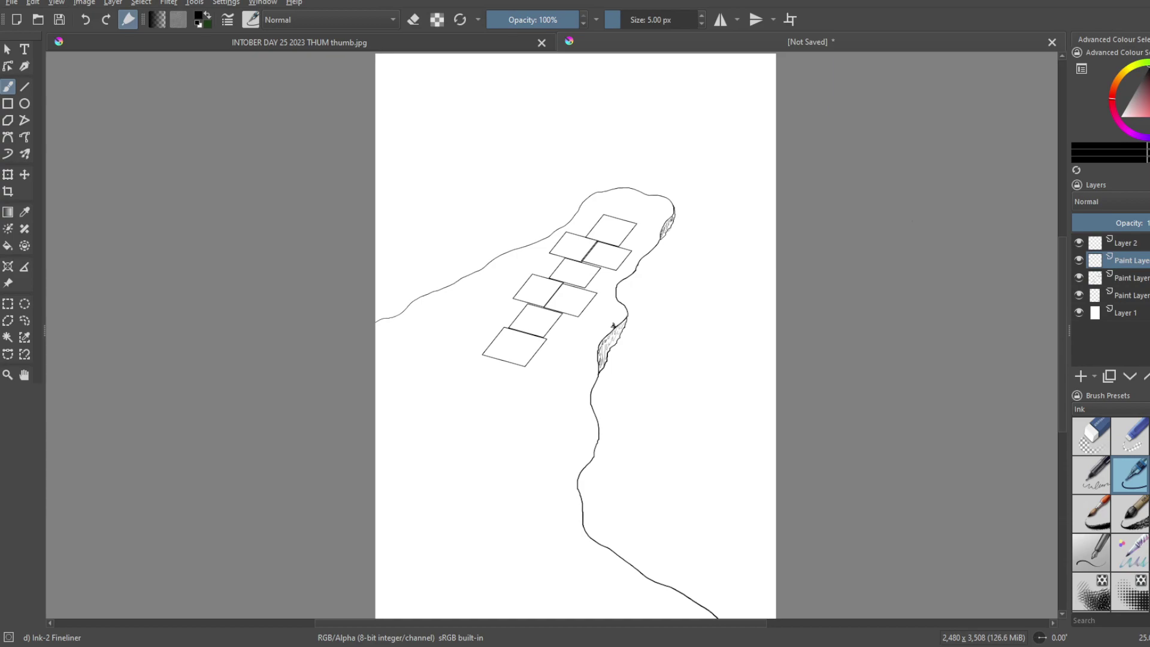
scroll(640, 167, "up", 2)
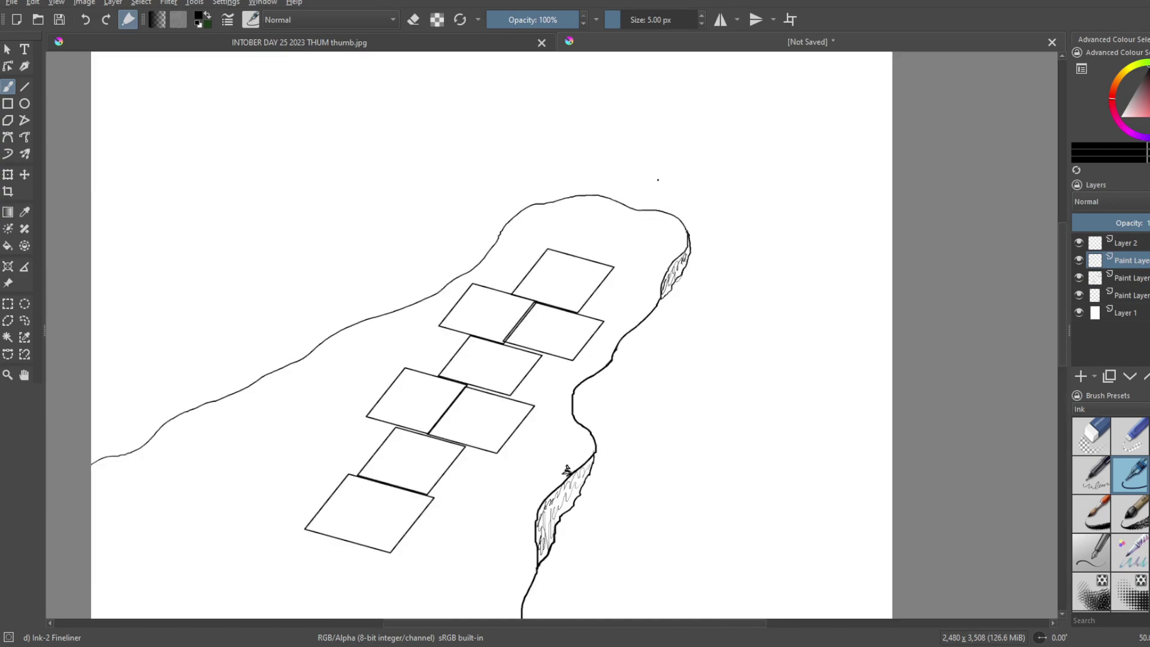
left_click_drag(660, 180, 655, 333)
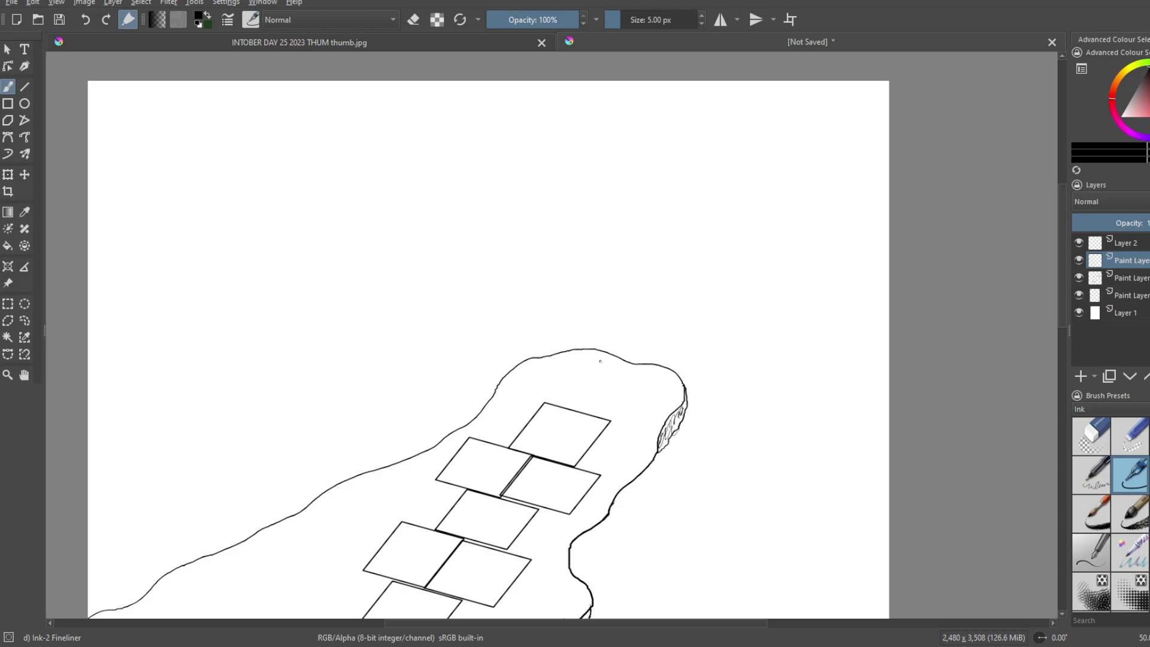
mouse_move(598, 360)
left_mouse_down()
mouse_move(602, 322)
mouse_move(610, 344)
mouse_move(613, 320)
left_mouse_up()
mouse_move(628, 319)
left_mouse_down()
mouse_move(620, 346)
mouse_move(633, 348)
mouse_move(624, 343)
mouse_move(639, 319)
mouse_move(571, 319)
left_mouse_up()
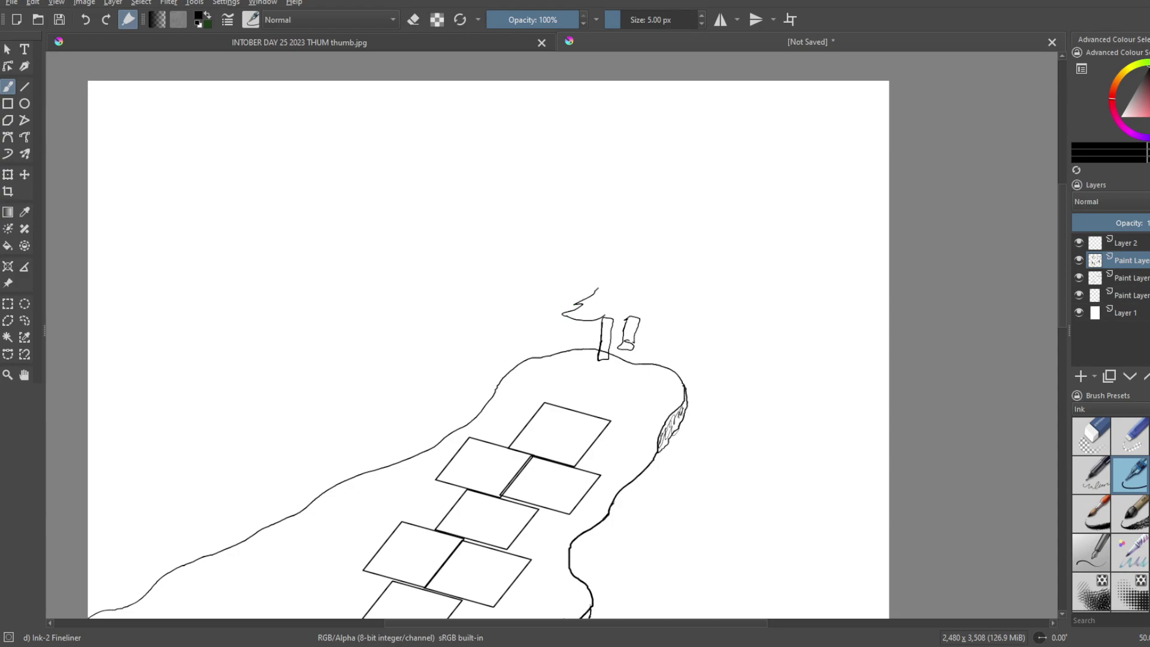
left_click(89, 20)
mouse_move(619, 268)
left_mouse_down()
mouse_move(654, 275)
mouse_move(619, 269)
mouse_move(568, 305)
mouse_move(680, 321)
mouse_move(659, 276)
left_mouse_up()
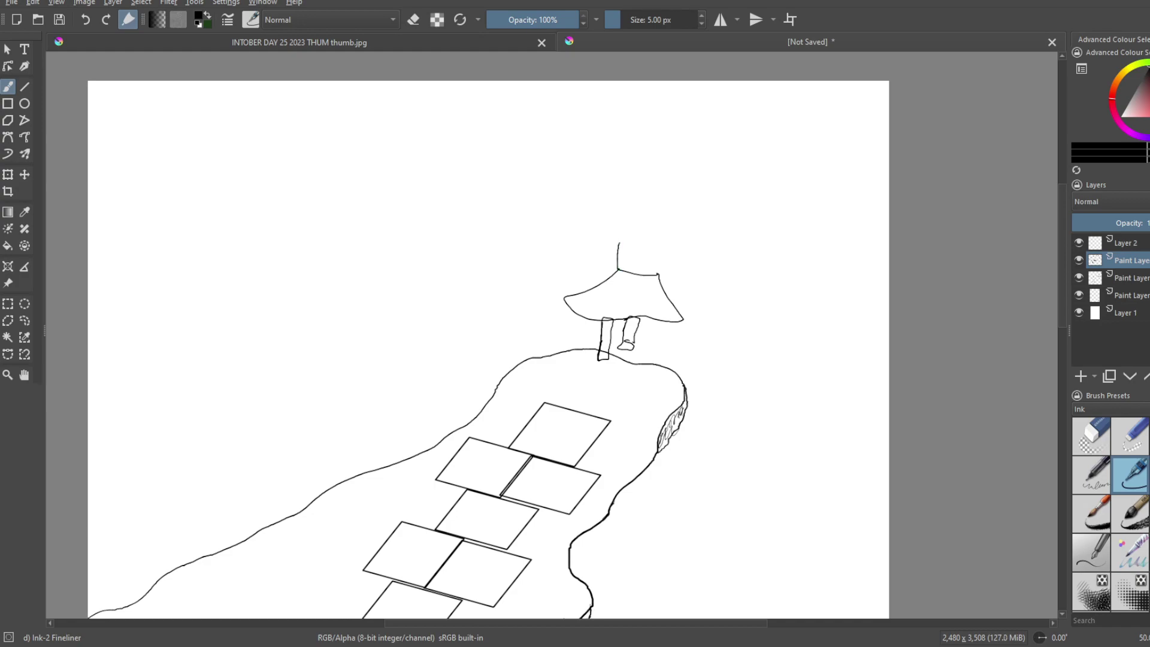
Step: Sketch the girl's torso, both arms, a round hand, her head and a ponytail blowing behind her
left_click_drag(625, 226, 637, 218)
left_click_drag(666, 239, 688, 238)
mouse_move(608, 228)
left_mouse_down()
mouse_move(628, 221)
mouse_move(619, 219)
mouse_move(607, 225)
mouse_move(623, 230)
left_mouse_up()
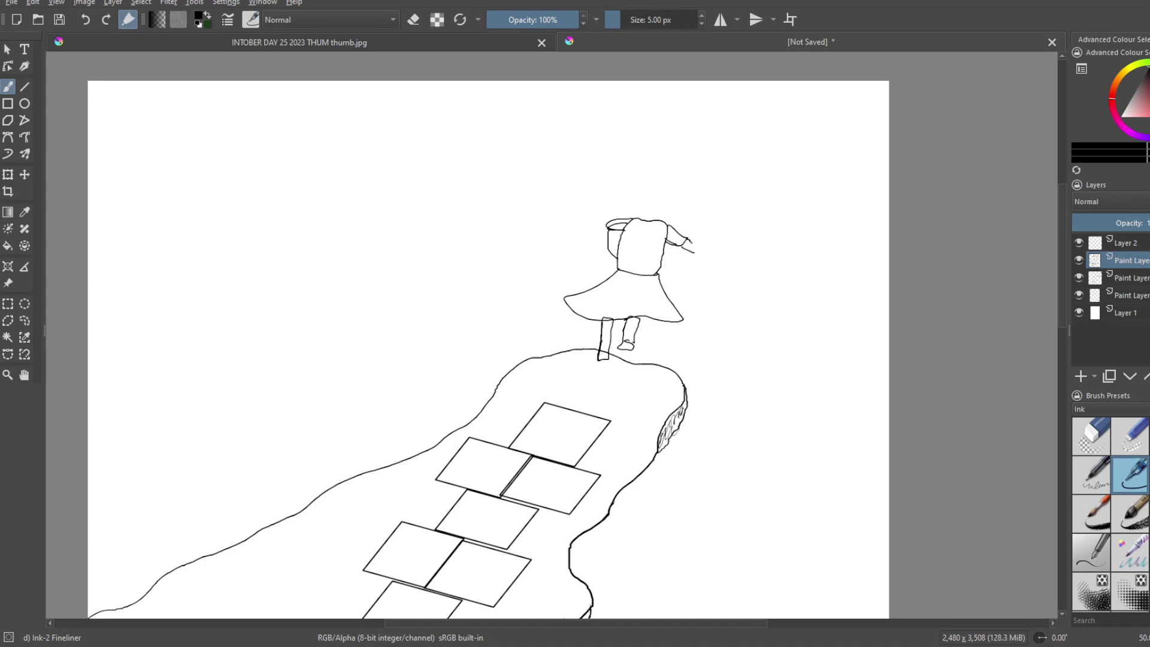
left_click_drag(696, 251, 718, 239)
mouse_move(637, 217)
left_mouse_down()
mouse_move(641, 198)
mouse_move(671, 203)
mouse_move(653, 220)
mouse_move(638, 216)
left_mouse_up()
mouse_move(673, 202)
left_mouse_down()
mouse_move(641, 213)
mouse_move(666, 193)
left_mouse_up()
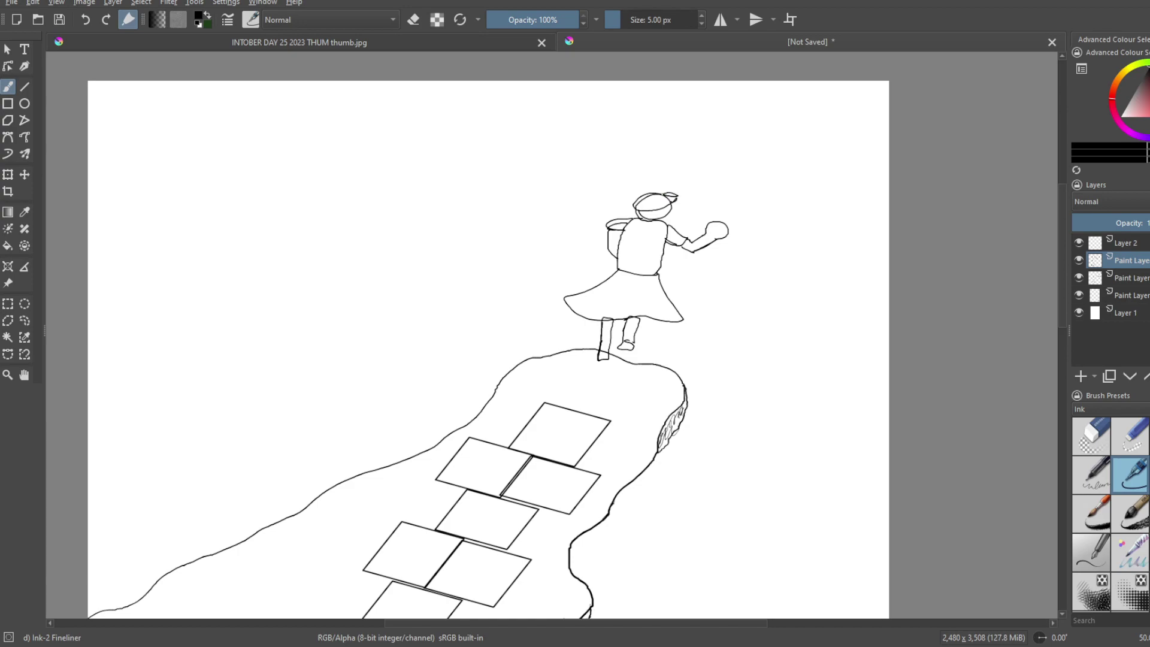
mouse_move(634, 192)
left_mouse_down()
mouse_move(578, 197)
mouse_move(584, 184)
mouse_move(642, 183)
mouse_move(649, 198)
mouse_move(630, 198)
left_mouse_up()
Step: Paint the girl's whole figure as a solid black silhouette with the 25 px ink brush, including legs, shoes and ponytail
left_click(1133, 476)
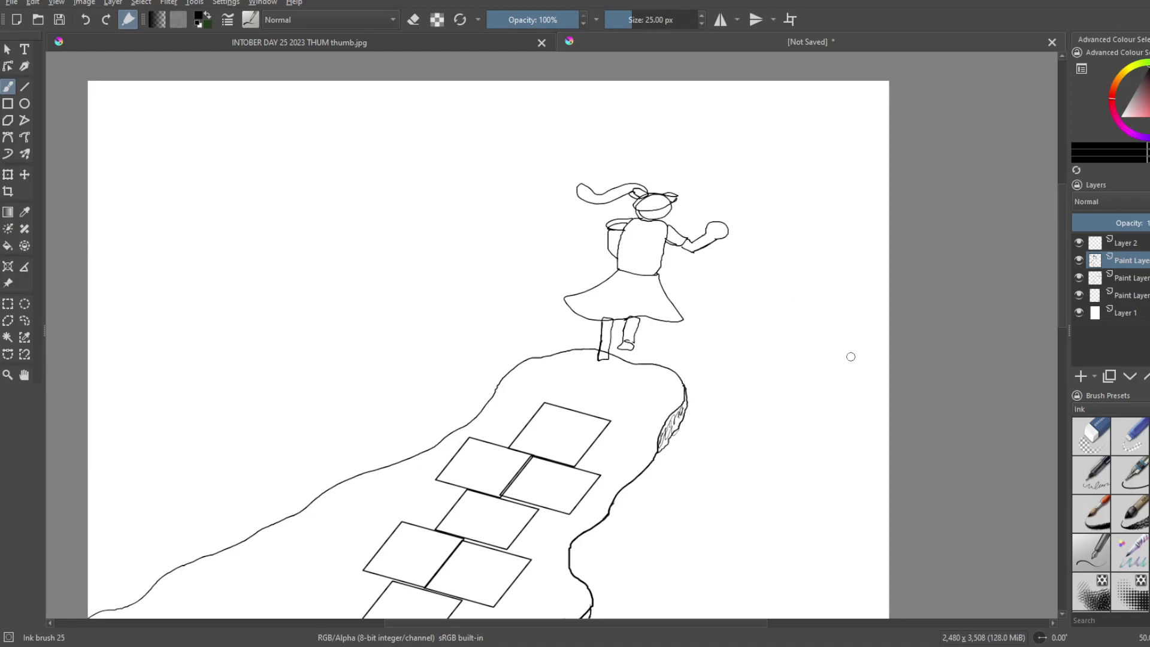
mouse_move(665, 193)
left_mouse_down()
mouse_move(636, 213)
mouse_move(653, 217)
mouse_move(674, 192)
mouse_move(635, 192)
mouse_move(653, 210)
mouse_move(664, 201)
mouse_move(651, 212)
mouse_move(638, 203)
mouse_move(667, 206)
mouse_move(651, 219)
mouse_move(668, 196)
mouse_move(620, 189)
mouse_move(631, 197)
mouse_move(650, 177)
mouse_move(645, 187)
mouse_move(677, 196)
mouse_move(658, 217)
mouse_move(668, 216)
mouse_move(675, 202)
mouse_move(613, 227)
mouse_move(615, 255)
mouse_move(617, 223)
mouse_move(619, 271)
mouse_move(566, 307)
mouse_move(602, 318)
mouse_move(642, 310)
mouse_move(662, 325)
mouse_move(698, 313)
mouse_move(664, 291)
mouse_move(655, 261)
mouse_move(665, 240)
mouse_move(691, 251)
mouse_move(731, 232)
mouse_move(709, 224)
mouse_move(689, 247)
mouse_move(721, 229)
mouse_move(687, 241)
mouse_move(640, 224)
mouse_move(632, 230)
mouse_move(672, 237)
mouse_move(634, 233)
mouse_move(610, 280)
mouse_move(571, 305)
mouse_move(679, 312)
mouse_move(671, 320)
mouse_move(650, 280)
mouse_move(659, 234)
mouse_move(634, 237)
mouse_move(632, 263)
mouse_move(653, 251)
mouse_move(640, 285)
mouse_move(668, 310)
mouse_move(677, 304)
mouse_move(613, 299)
left_mouse_up()
mouse_move(600, 309)
left_mouse_down()
mouse_move(637, 302)
mouse_move(588, 299)
mouse_move(622, 276)
mouse_move(616, 291)
mouse_move(635, 272)
mouse_move(646, 289)
mouse_move(616, 279)
left_mouse_up()
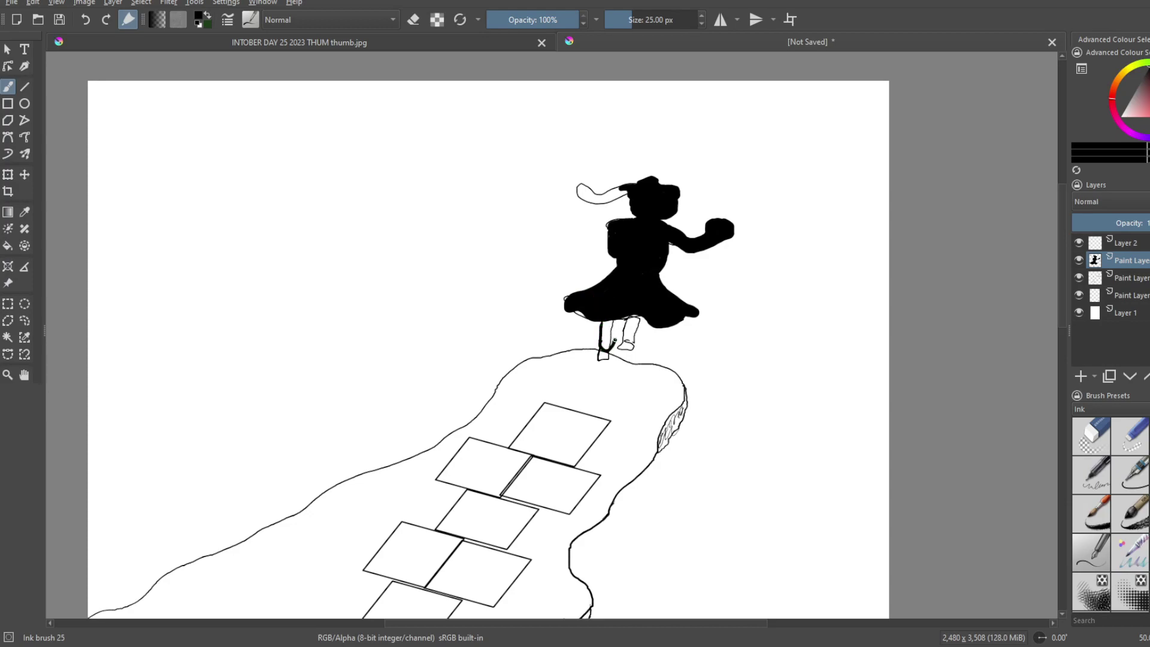
mouse_move(616, 321)
left_mouse_down()
mouse_move(597, 358)
mouse_move(607, 356)
left_mouse_up()
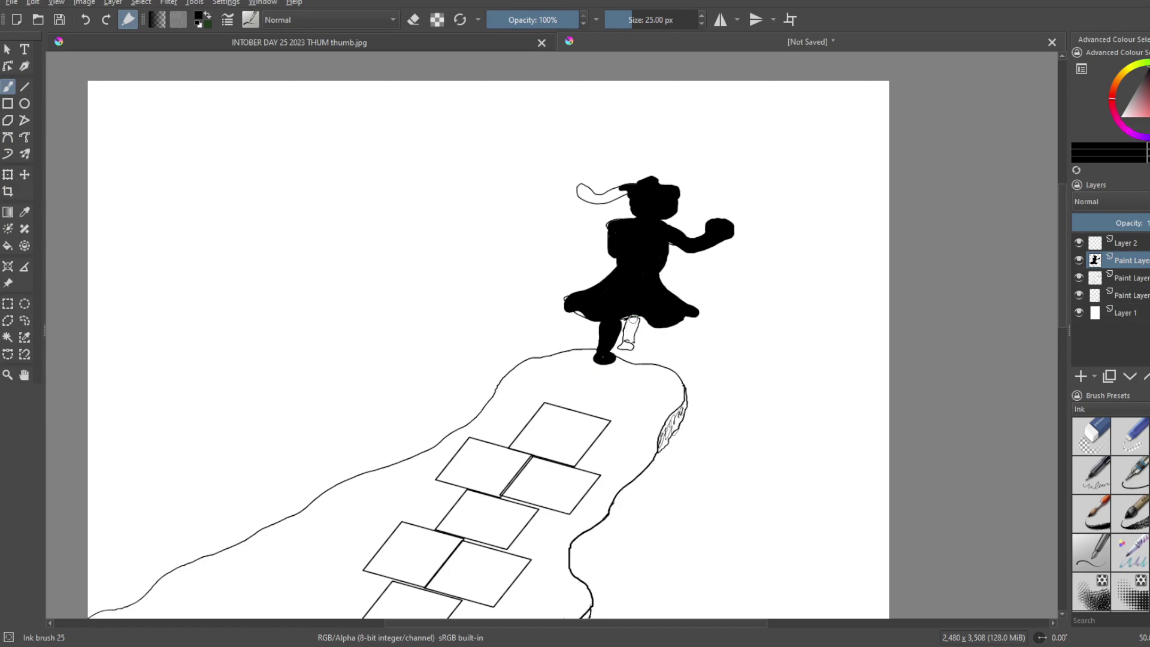
mouse_move(632, 316)
left_mouse_down()
mouse_move(623, 347)
mouse_move(639, 345)
mouse_move(637, 318)
mouse_move(622, 340)
mouse_move(624, 322)
mouse_move(624, 344)
left_mouse_up()
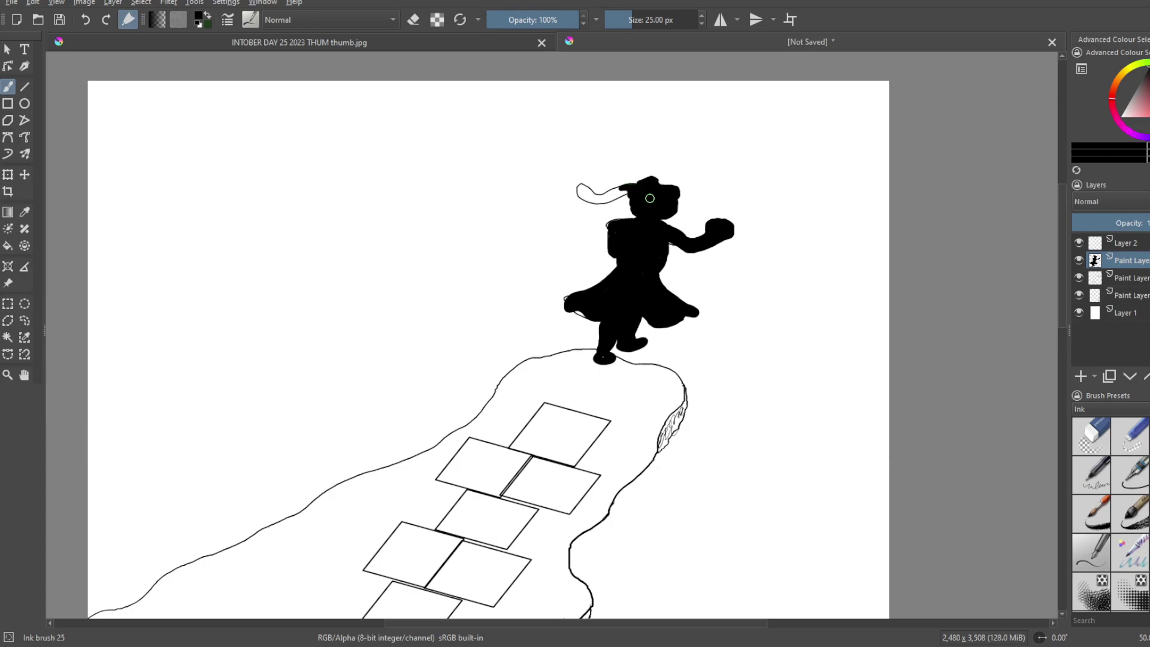
mouse_move(638, 181)
left_mouse_down()
mouse_move(632, 188)
mouse_move(598, 196)
mouse_move(566, 182)
mouse_move(596, 205)
mouse_move(627, 193)
mouse_move(593, 199)
mouse_move(578, 188)
mouse_move(626, 190)
left_mouse_up()
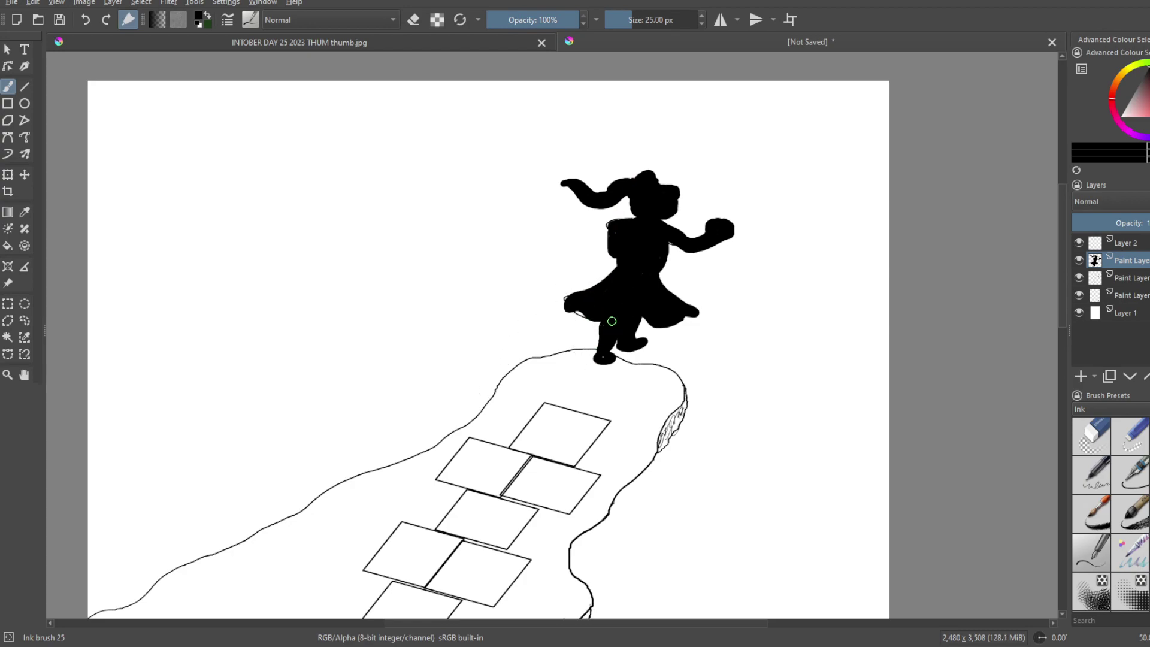
Step: Erase thin white fold and outline lines into the skirt, shirt, sleeve and legs with the Eraser Circle at 50 px
key("e")
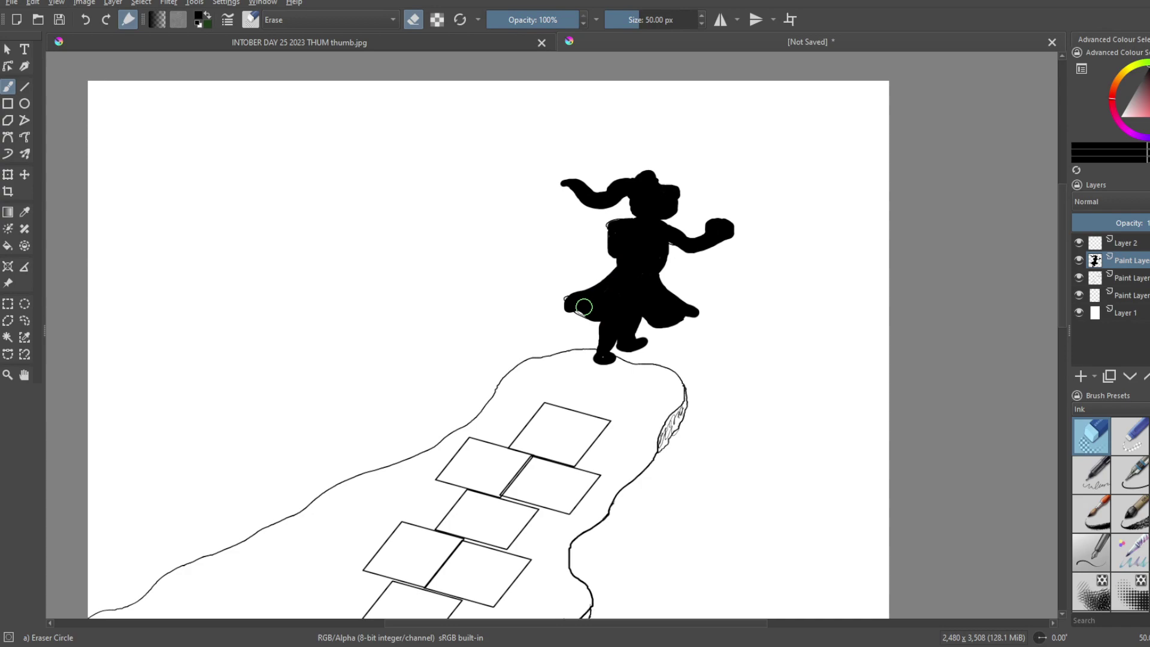
left_click_drag(584, 307, 602, 301)
left_click_drag(654, 311, 666, 316)
mouse_move(612, 314)
left_mouse_down()
mouse_move(635, 310)
mouse_move(610, 289)
left_mouse_up()
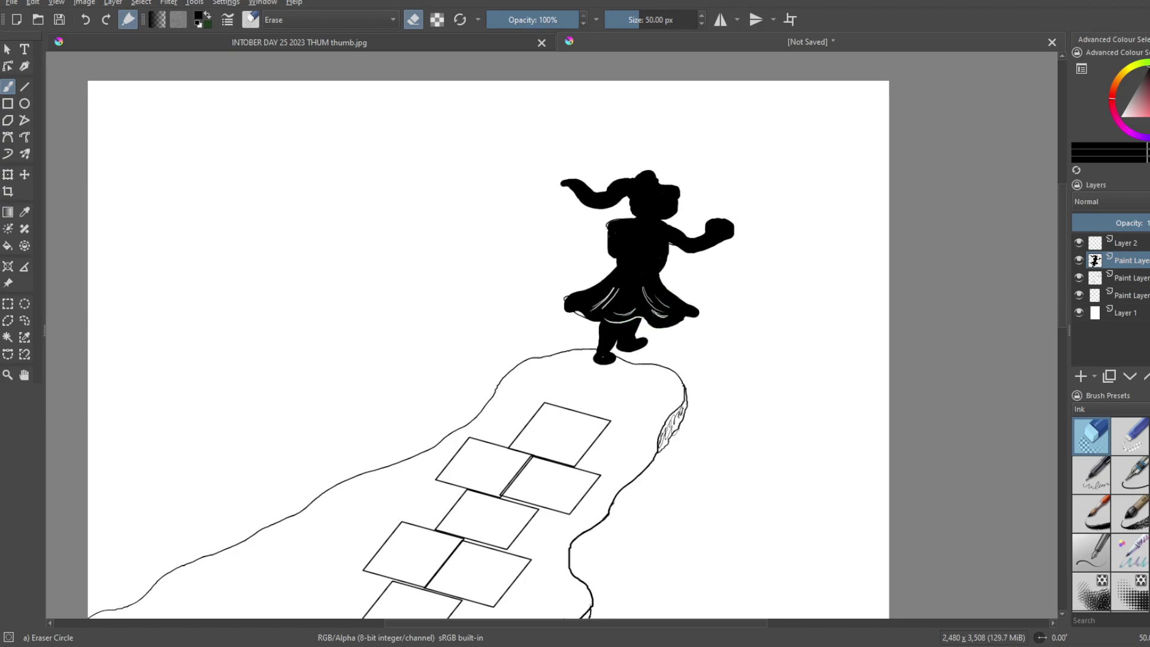
mouse_move(614, 309)
left_mouse_down()
mouse_move(633, 285)
mouse_move(623, 273)
left_mouse_up()
left_click(86, 20)
left_click_drag(678, 232, 673, 236)
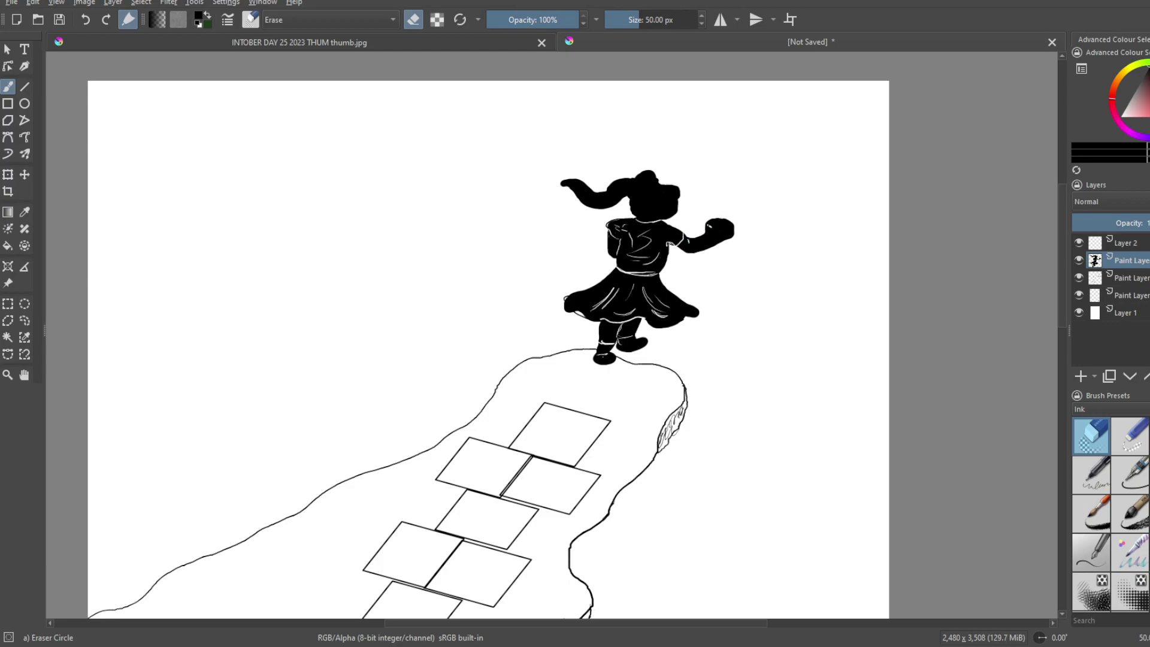
Step: Erase white detail lines into the girl's hand, face, hair and ponytail, undoing the unwanted strokes
left_click_drag(713, 229, 712, 226)
left_click(82, 21)
left_click(83, 21)
left_click_drag(658, 202, 662, 206)
left_click_drag(631, 205, 656, 211)
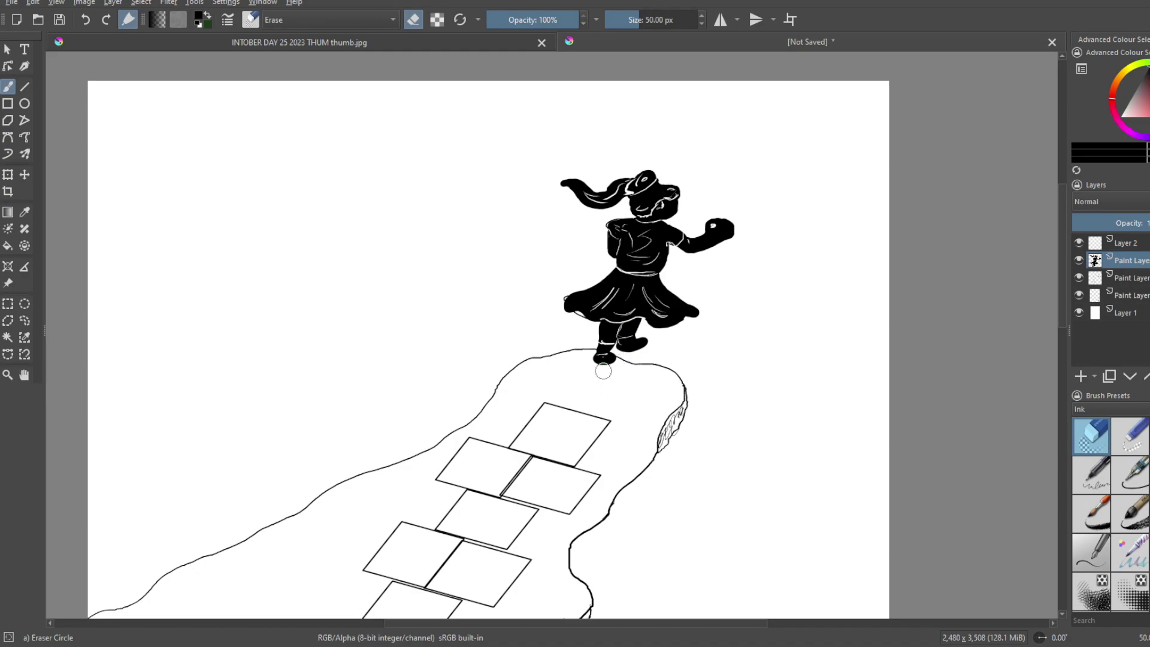
Step: Move the hopscotch grid up along the cliff so its farthest square sits under the girl's foot
scroll(602, 371, "down", 2)
left_click_drag(600, 356, 591, 214)
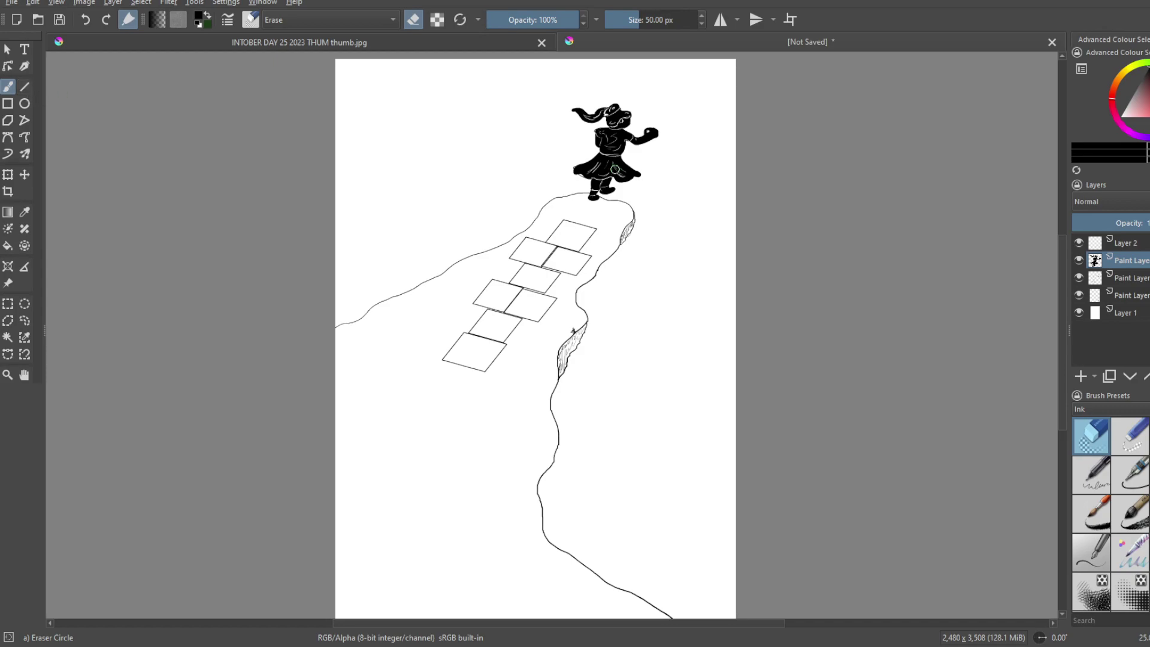
left_click(1134, 279)
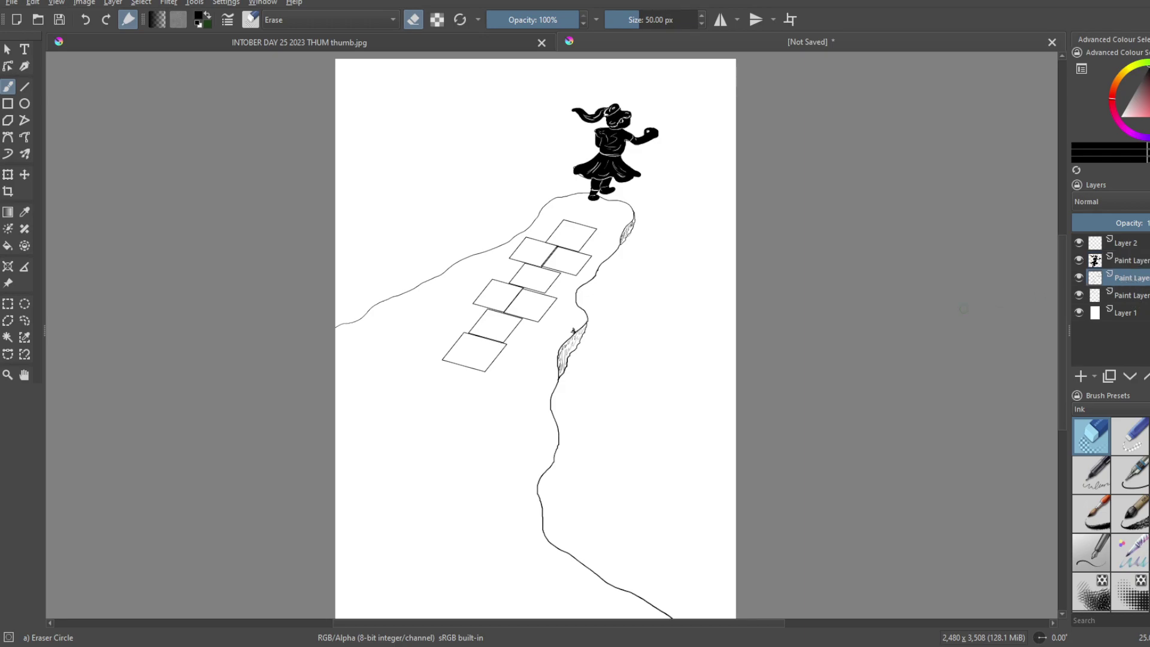
left_click(8, 175)
left_click_drag(553, 304, 569, 281)
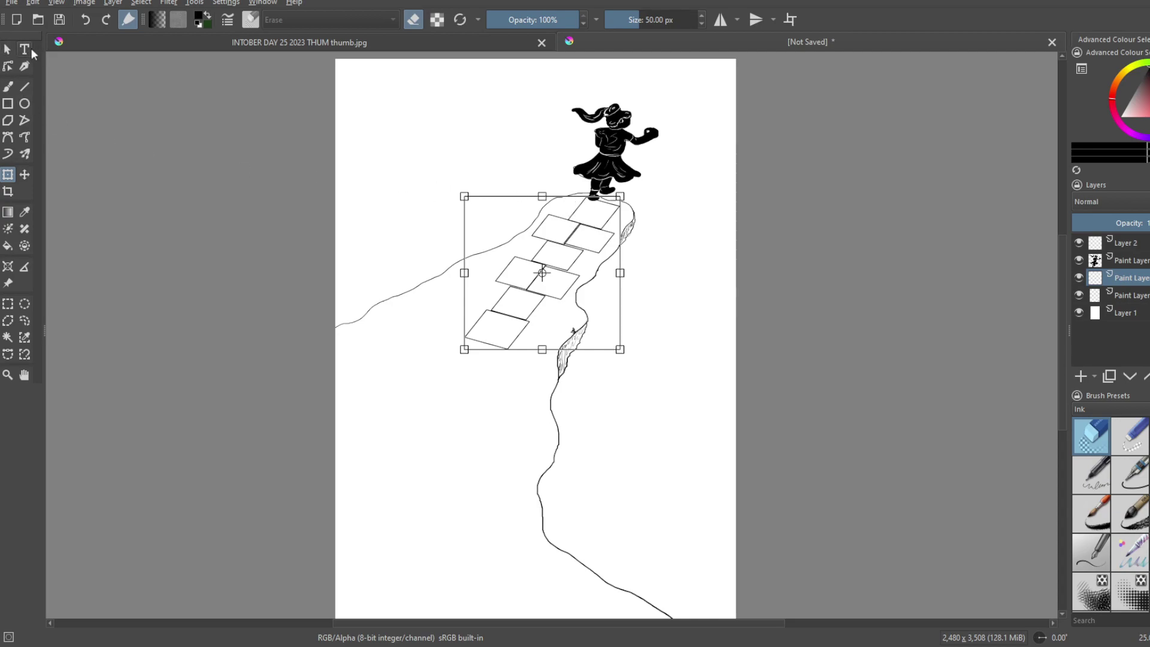
left_click(9, 85)
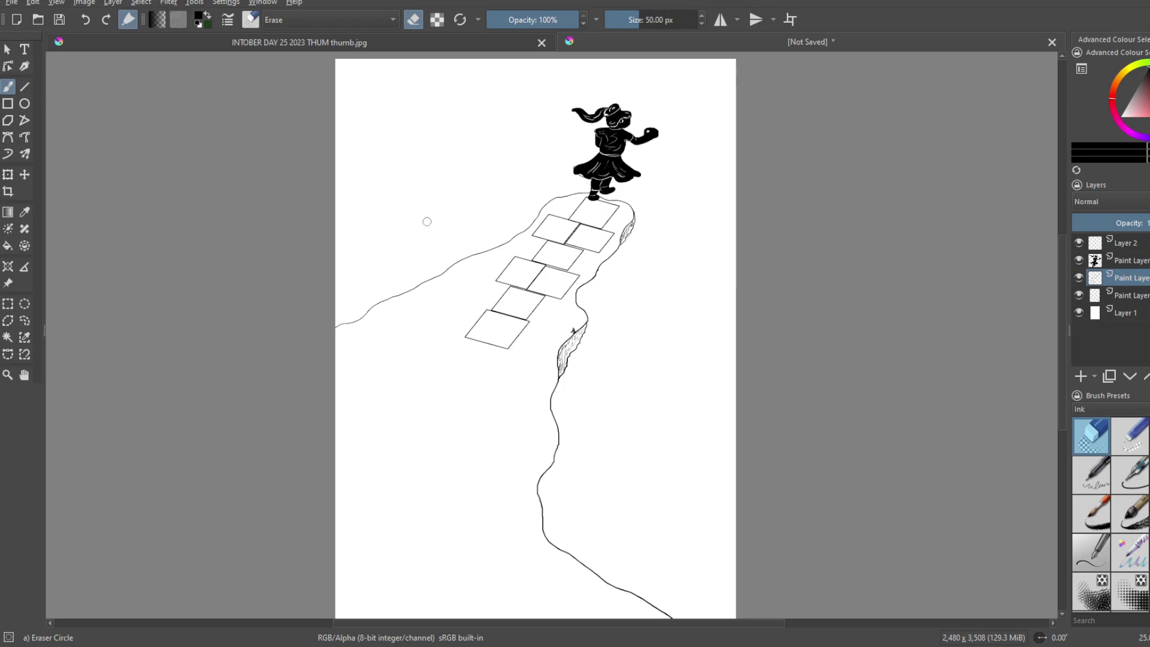
Step: Hand-letter the numbers 1 to 8 in the hopscotch squares with the 25 px ink brush, starting from the nearest square
key("slash")
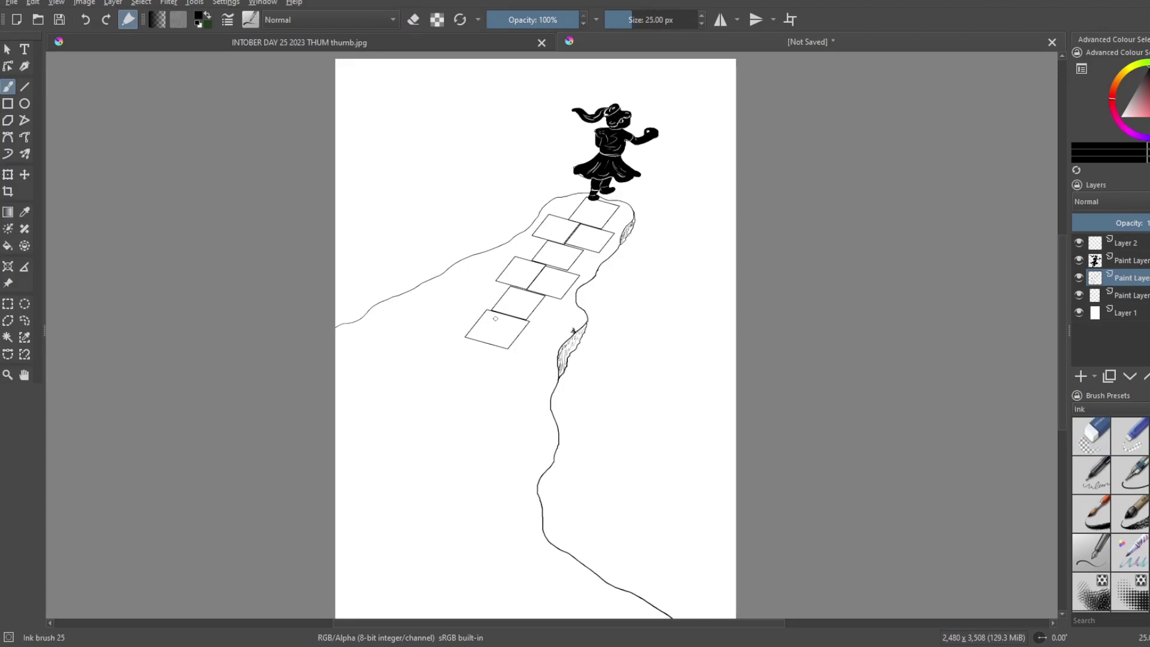
left_click_drag(504, 321, 507, 325)
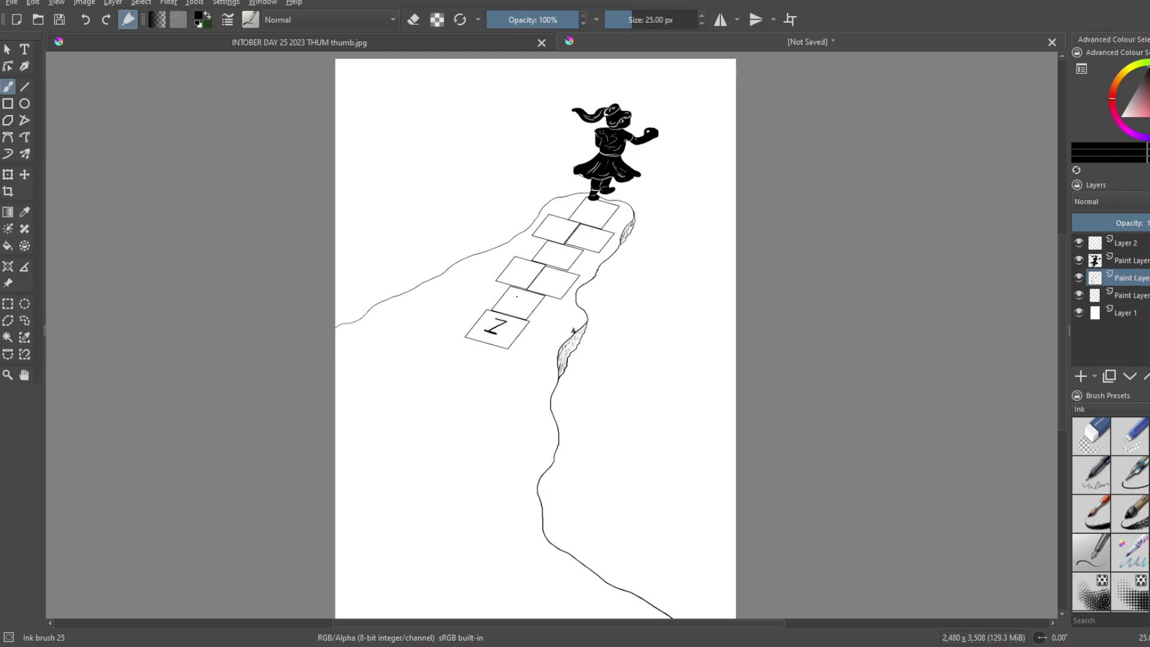
mouse_move(520, 296)
left_mouse_down()
mouse_move(514, 307)
mouse_move(524, 303)
mouse_move(514, 296)
left_mouse_up()
mouse_move(520, 275)
left_mouse_down()
mouse_move(510, 282)
mouse_move(558, 288)
left_mouse_up()
mouse_move(554, 254)
left_mouse_down()
mouse_move(558, 238)
mouse_move(601, 234)
mouse_move(577, 243)
mouse_move(585, 236)
left_mouse_up()
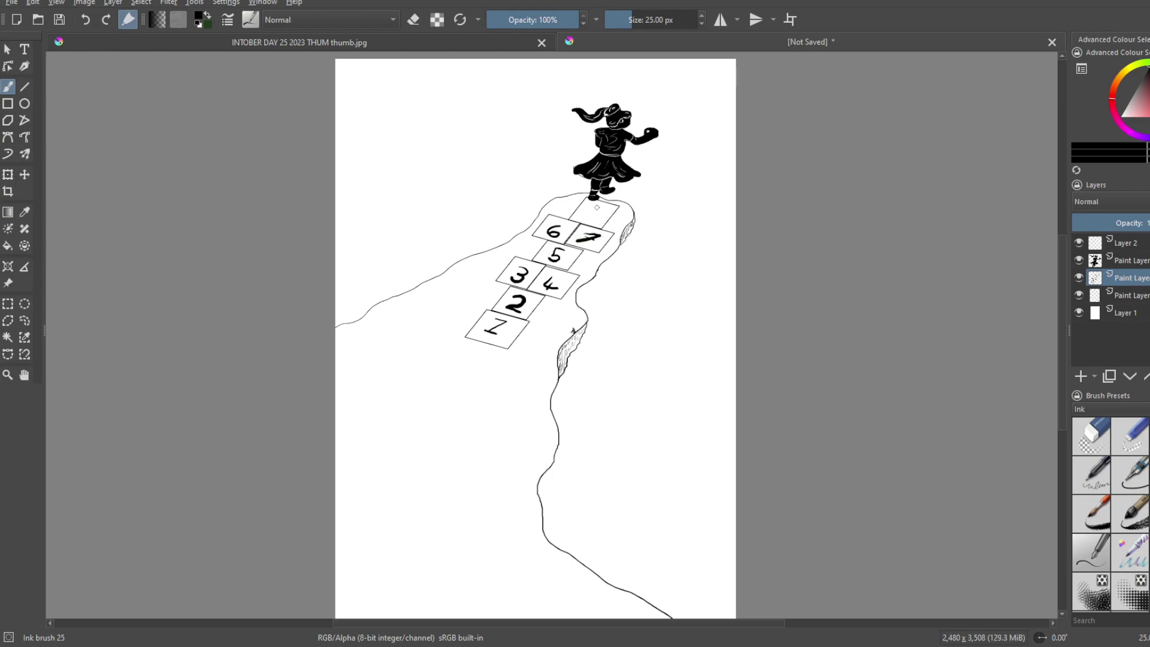
left_click_drag(598, 206, 591, 212)
Step: Add a paint layer directly above Layer 1 and paint grey clouds around the cliff with the Texture Big brush at 435 px
left_click(1129, 314)
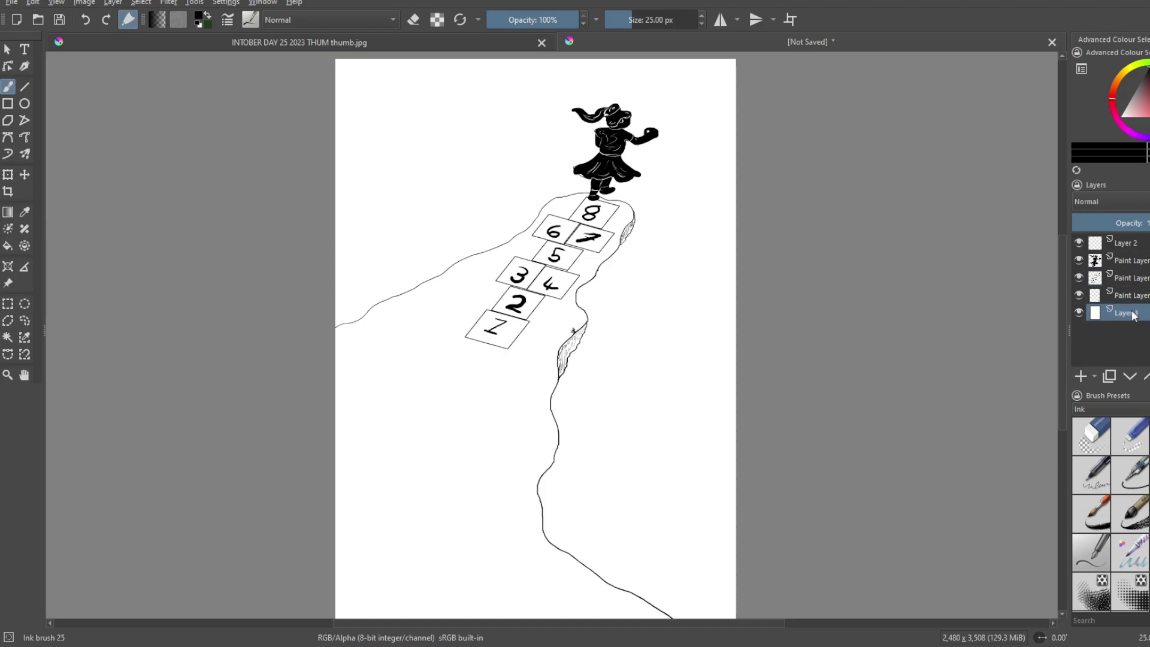
left_click(1082, 376)
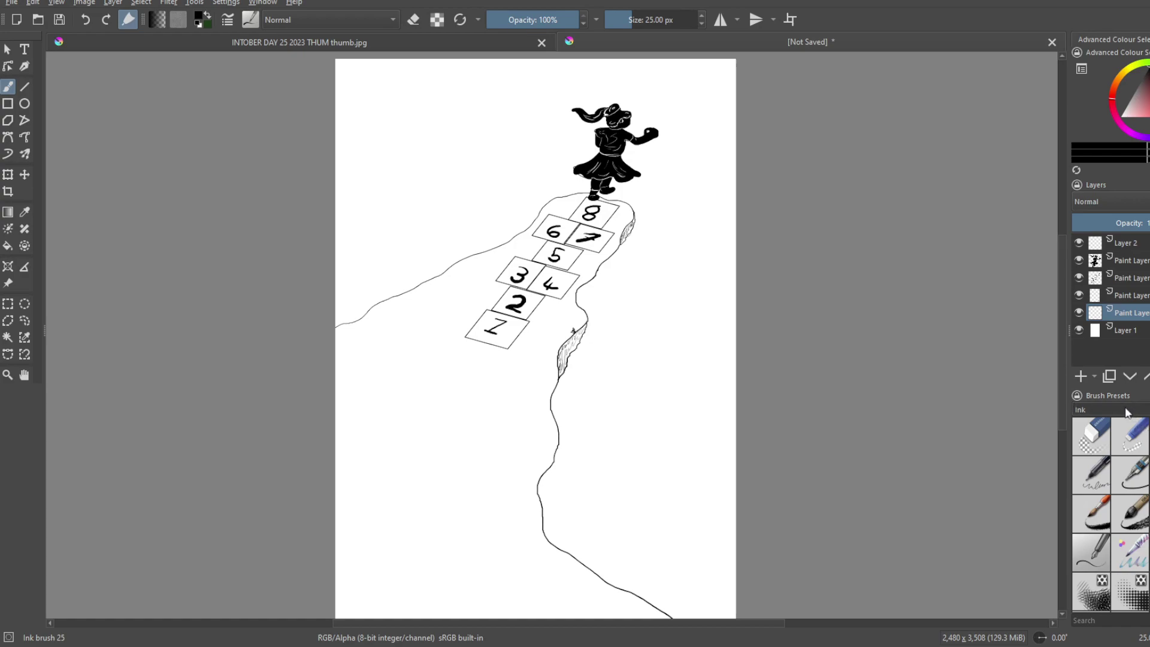
scroll(1126, 482, "down", 3)
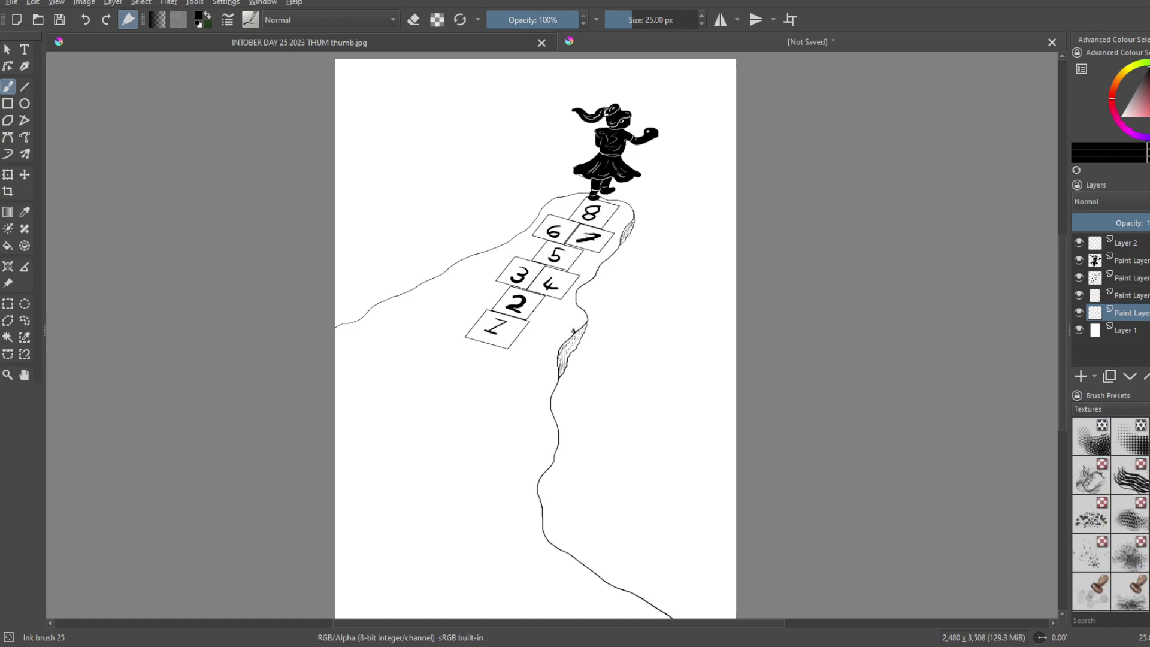
left_click(1131, 513)
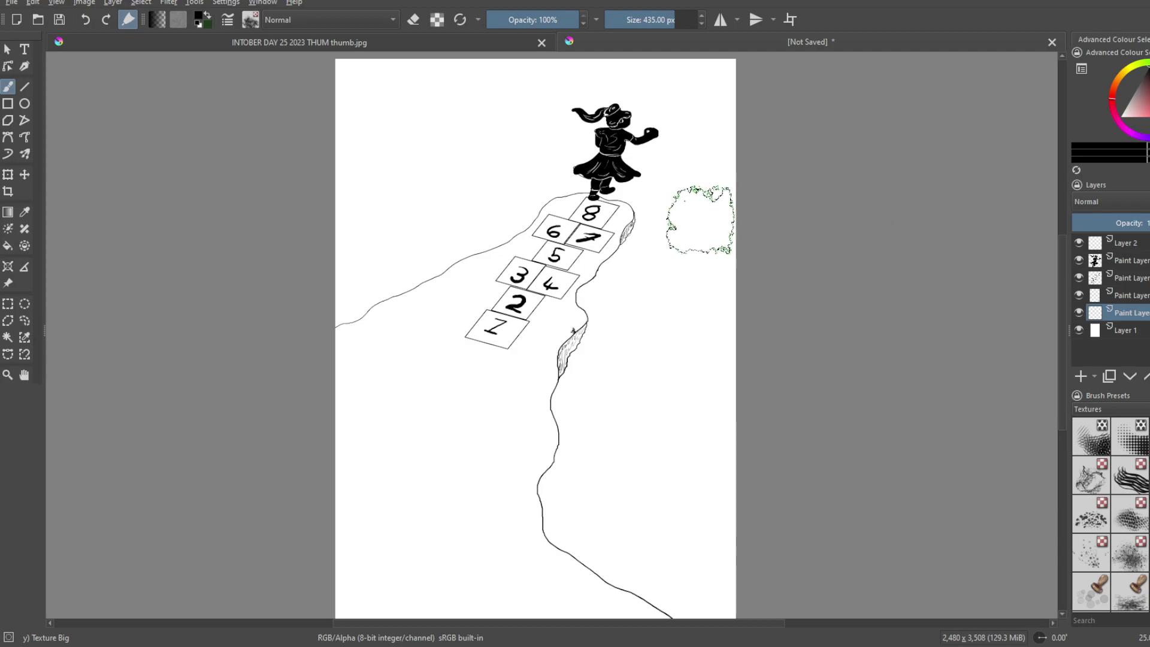
mouse_move(694, 209)
left_mouse_down()
mouse_move(725, 212)
mouse_move(709, 237)
mouse_move(735, 268)
mouse_move(688, 289)
mouse_move(786, 315)
mouse_move(655, 331)
mouse_move(670, 355)
mouse_move(612, 409)
mouse_move(714, 438)
mouse_move(593, 462)
mouse_move(692, 482)
mouse_move(561, 494)
mouse_move(655, 510)
mouse_move(761, 504)
mouse_move(653, 481)
mouse_move(706, 451)
mouse_move(583, 498)
mouse_move(741, 539)
mouse_move(613, 535)
mouse_move(679, 552)
mouse_move(656, 571)
mouse_move(733, 606)
mouse_move(668, 562)
mouse_move(654, 397)
mouse_move(694, 332)
mouse_move(648, 280)
mouse_move(650, 259)
mouse_move(702, 235)
mouse_move(690, 208)
mouse_move(708, 169)
mouse_move(695, 161)
mouse_move(740, 144)
mouse_move(681, 128)
mouse_move(756, 110)
mouse_move(685, 95)
mouse_move(694, 77)
mouse_move(439, 73)
mouse_move(746, 79)
mouse_move(303, 97)
mouse_move(528, 111)
mouse_move(464, 121)
mouse_move(550, 135)
mouse_move(452, 171)
mouse_move(530, 175)
mouse_move(401, 190)
mouse_move(512, 197)
mouse_move(338, 226)
mouse_move(423, 222)
mouse_move(352, 245)
mouse_move(371, 254)
mouse_move(348, 268)
mouse_move(423, 248)
mouse_move(340, 248)
mouse_move(365, 295)
mouse_move(347, 294)
mouse_move(481, 250)
mouse_move(471, 236)
mouse_move(509, 222)
mouse_move(526, 179)
mouse_move(317, 187)
mouse_move(314, 160)
mouse_move(467, 118)
mouse_move(398, 95)
mouse_move(482, 153)
mouse_move(681, 208)
mouse_move(685, 246)
mouse_move(630, 264)
mouse_move(597, 302)
mouse_move(617, 317)
mouse_move(593, 330)
mouse_move(599, 360)
mouse_move(570, 385)
mouse_move(534, 393)
mouse_move(657, 431)
mouse_move(655, 458)
mouse_move(620, 494)
mouse_move(611, 544)
left_mouse_up()
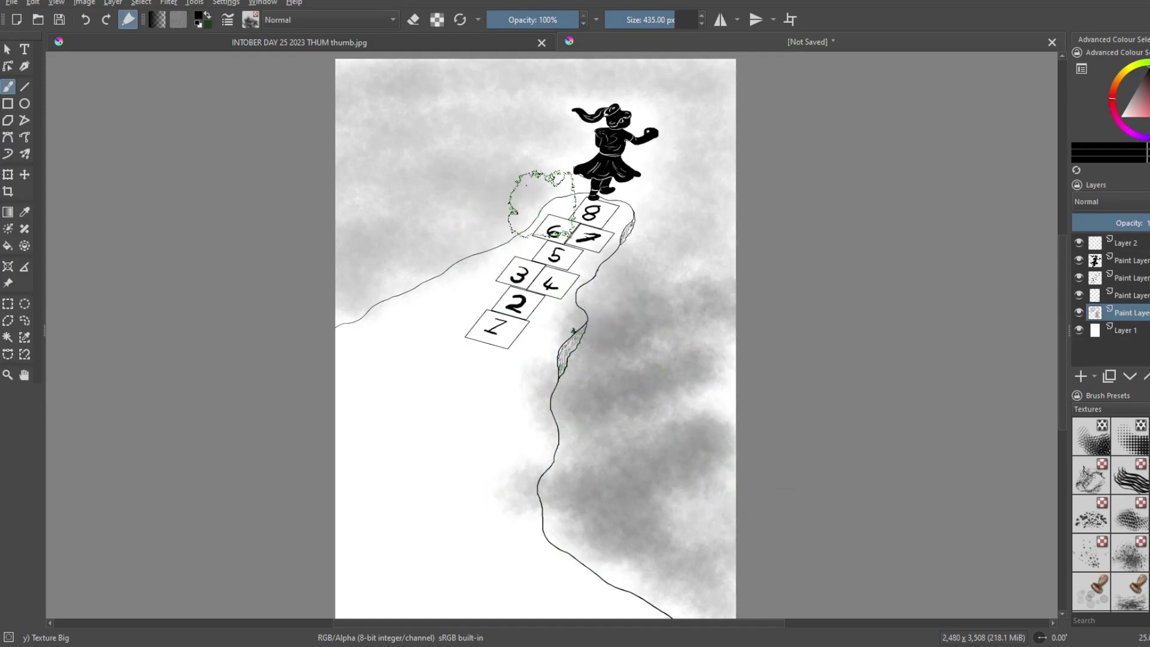
mouse_move(501, 175)
left_mouse_down()
mouse_move(461, 198)
mouse_move(547, 156)
mouse_move(416, 151)
mouse_move(524, 137)
mouse_move(295, 124)
mouse_move(489, 89)
mouse_move(333, 91)
left_mouse_up()
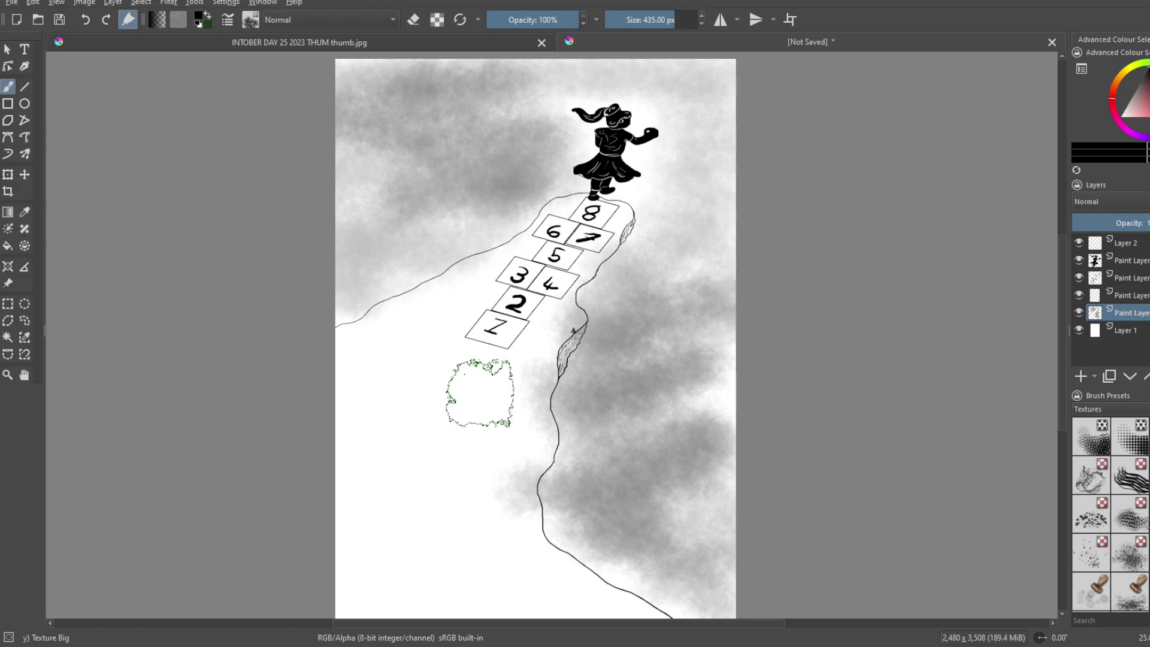
Step: Erase the cloud texture that spills inside both cliff edges with the Eraser Circle at 284.04 px
key("e")
left_click(663, 20)
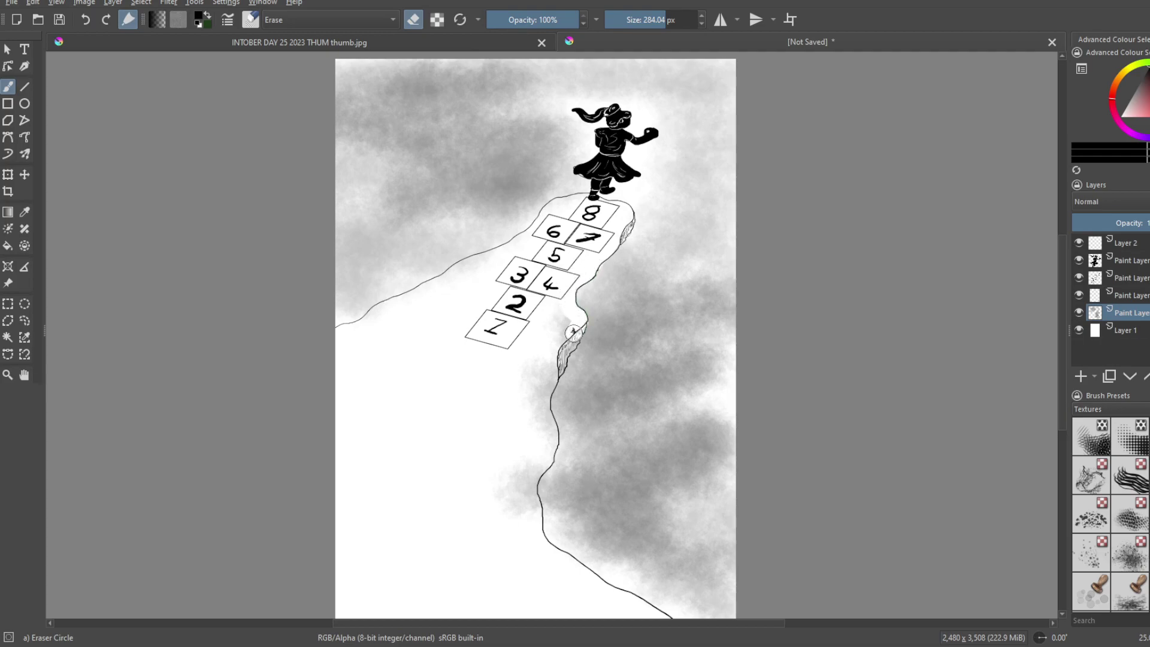
key("ctrl+z")
mouse_move(554, 344)
left_mouse_down()
mouse_move(527, 391)
mouse_move(546, 369)
mouse_move(539, 398)
left_mouse_up()
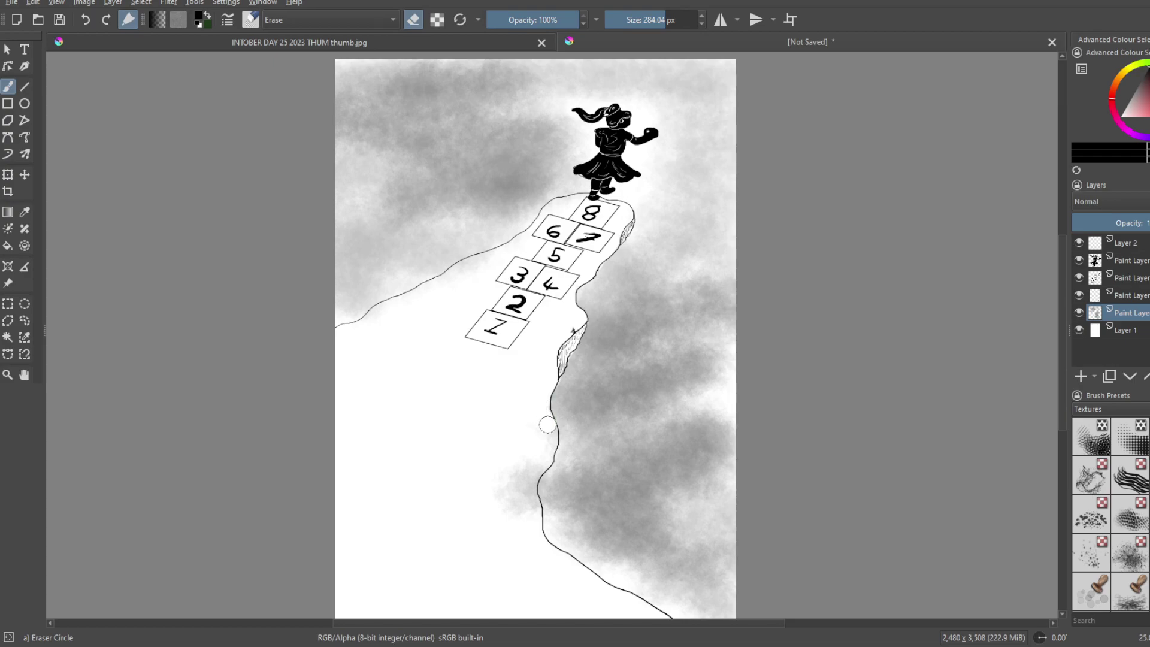
mouse_move(546, 452)
left_mouse_down()
mouse_move(531, 512)
mouse_move(518, 518)
mouse_move(503, 478)
left_mouse_up()
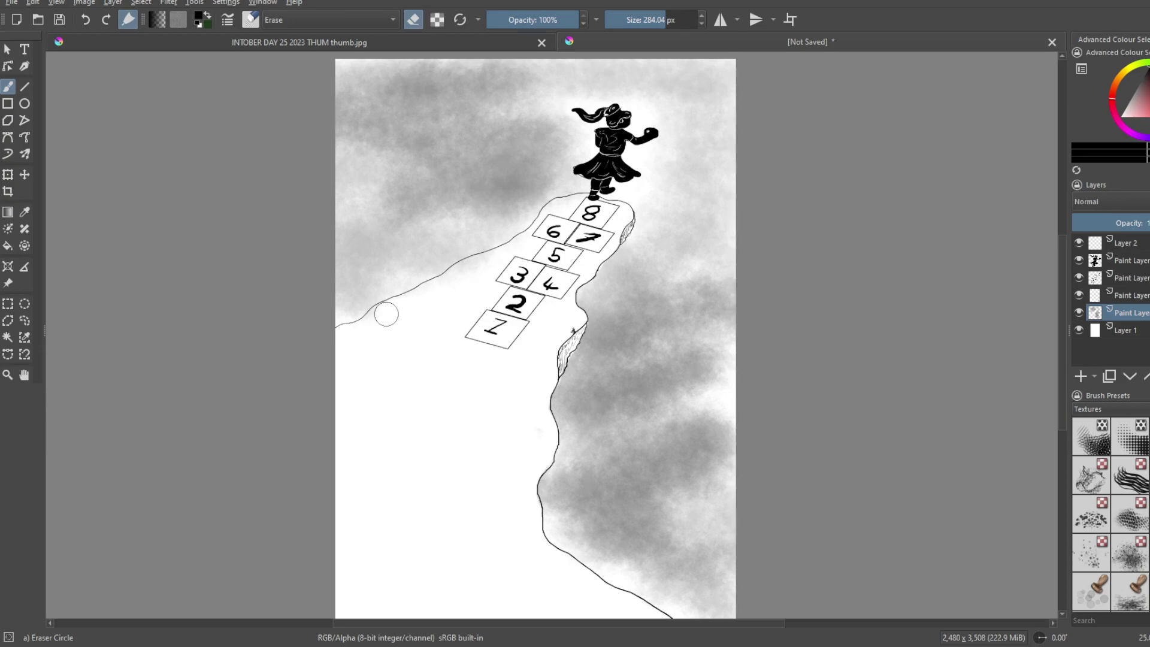
mouse_move(387, 312)
left_mouse_down()
mouse_move(514, 255)
mouse_move(574, 204)
left_mouse_up()
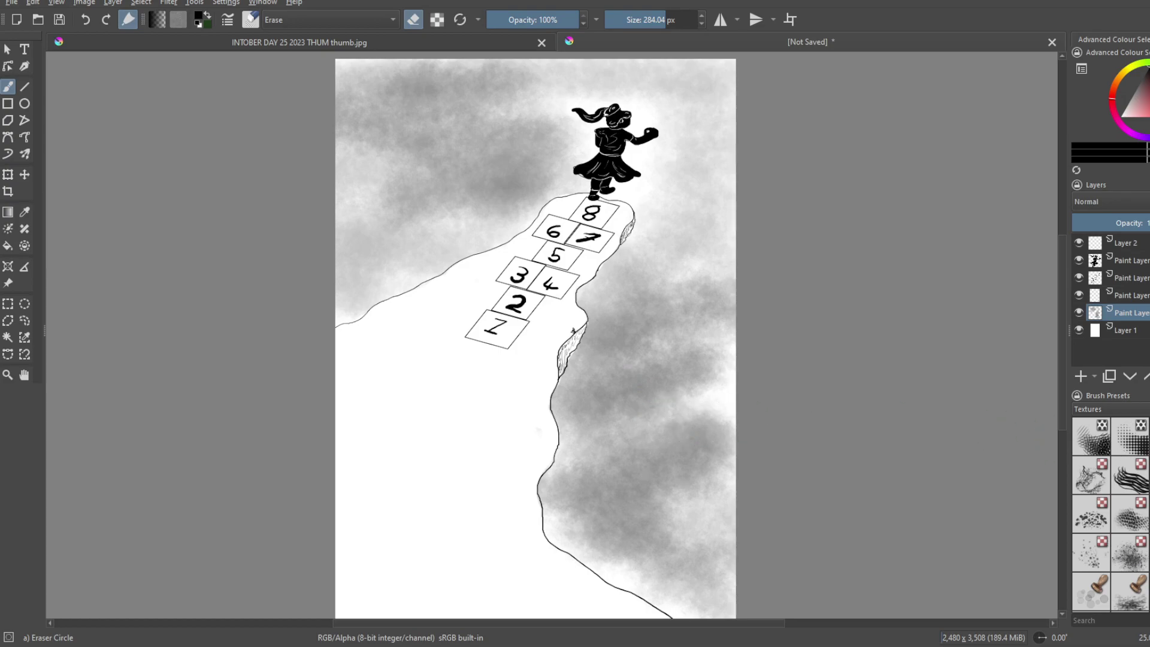
Step: Choose the Charcoal Rock Soft brush at 85 px from the Sketch presets and lower its opacity to 45%
scroll(1111, 514, "down", 3)
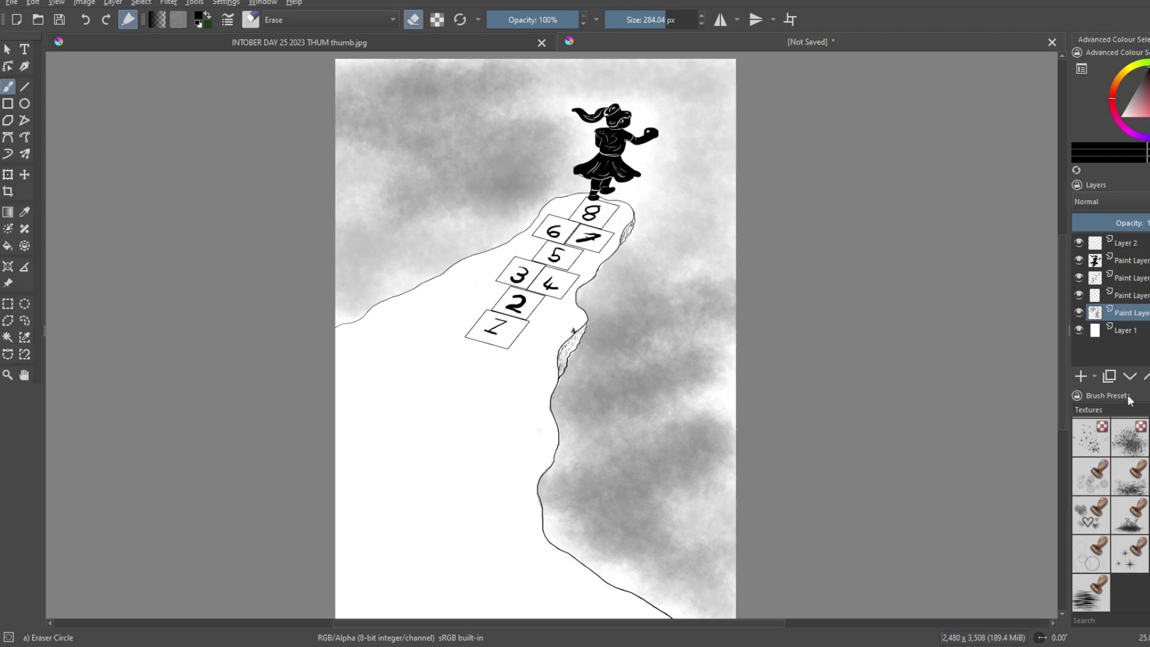
scroll(1129, 398, "up", 1)
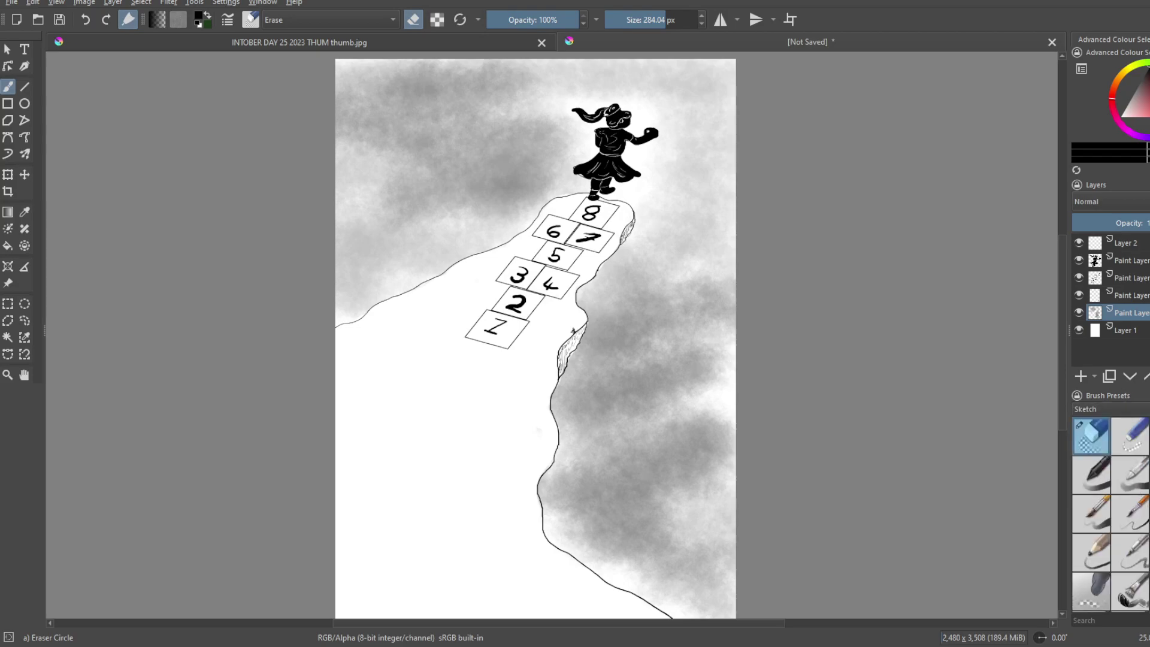
key("slash")
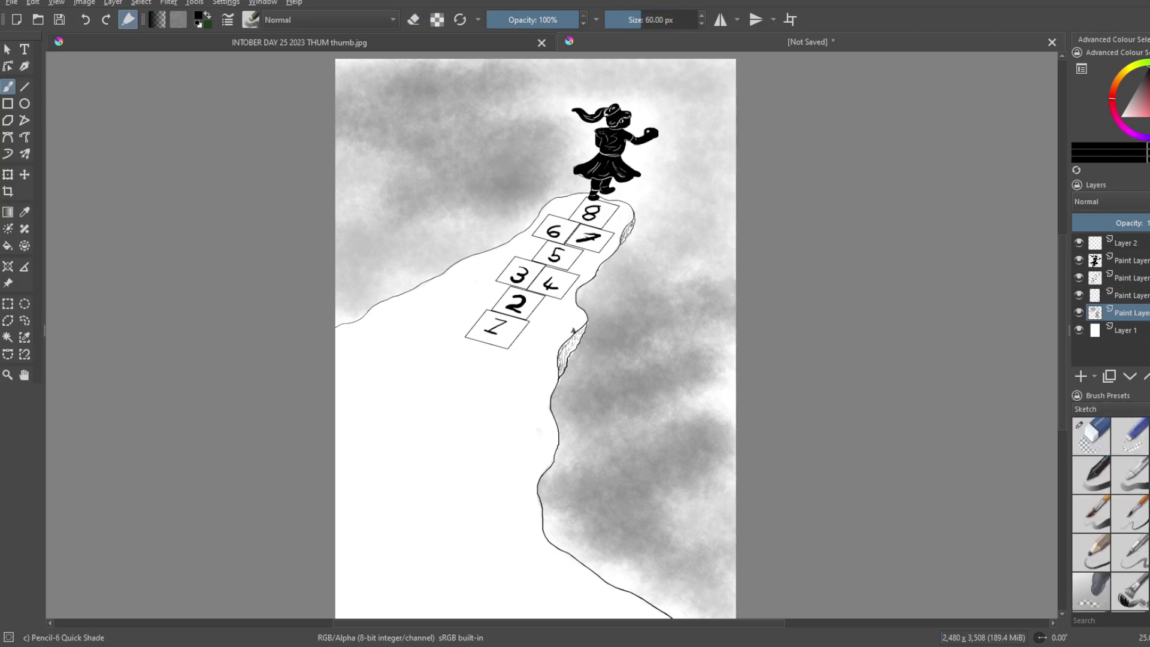
scroll(1111, 515, "down", 5)
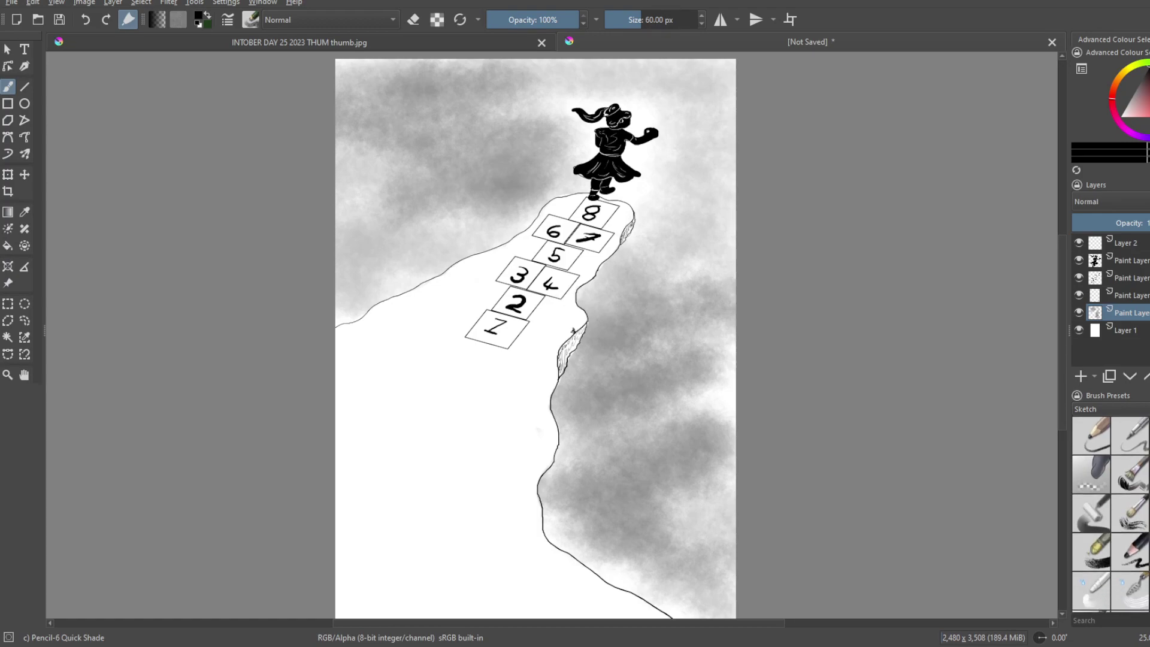
scroll(1111, 516, "up", 1)
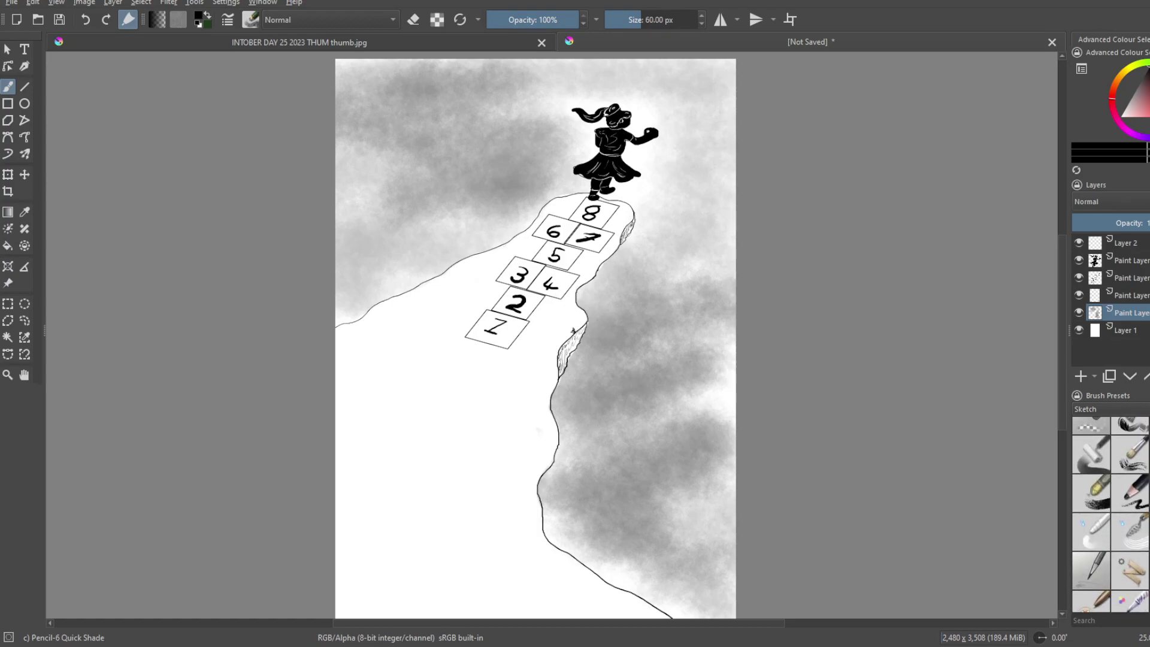
scroll(1111, 515, "up", 2)
left_click(1092, 563)
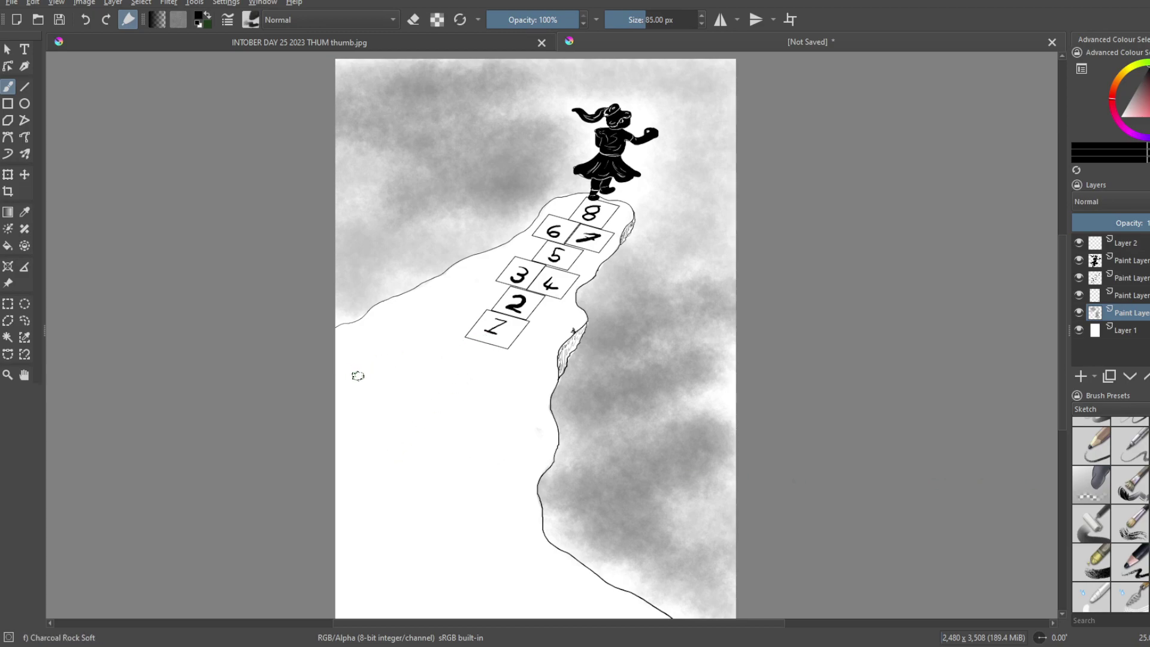
left_click_drag(535, 18, 529, 19)
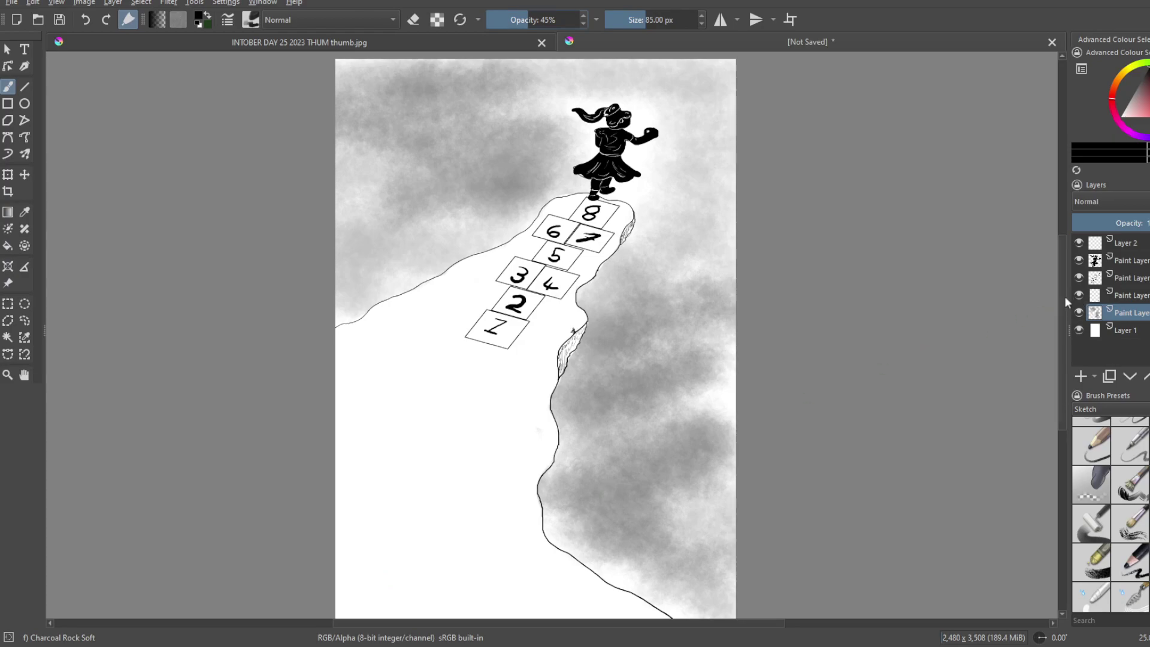
left_click_drag(1059, 294, 1063, 314)
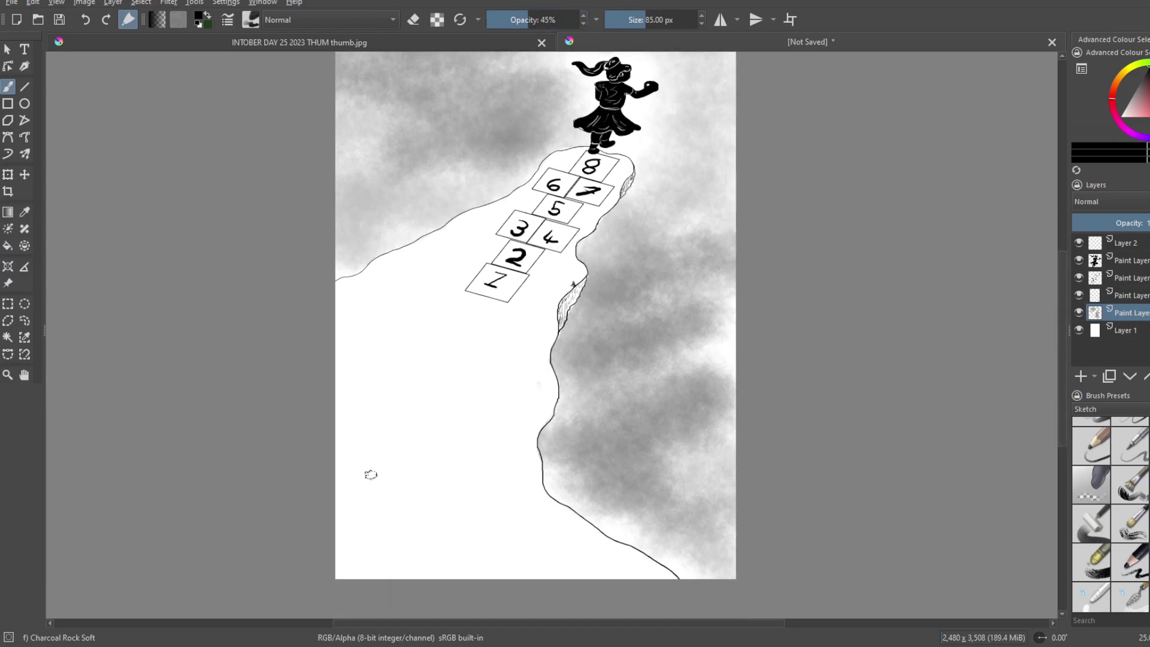
mouse_move(375, 570)
left_mouse_down()
mouse_move(323, 578)
mouse_move(635, 574)
mouse_move(605, 569)
left_mouse_up()
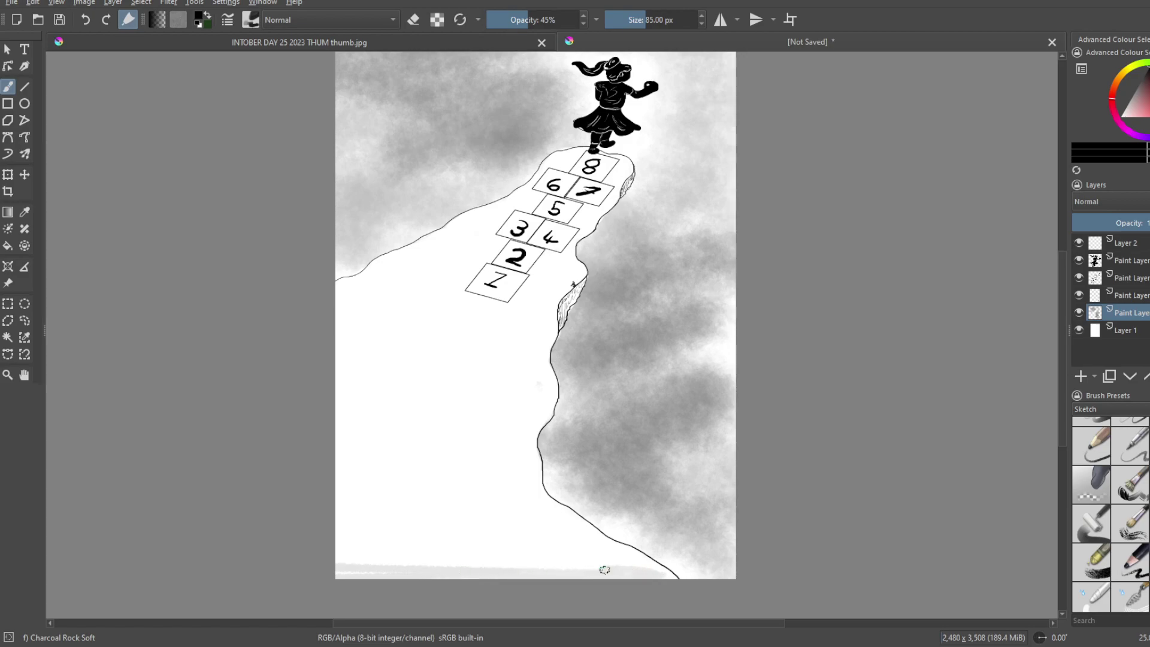
mouse_move(674, 577)
left_mouse_down()
mouse_move(333, 558)
mouse_move(445, 545)
mouse_move(405, 541)
mouse_move(373, 551)
mouse_move(622, 565)
mouse_move(349, 555)
mouse_move(479, 554)
mouse_move(426, 534)
mouse_move(347, 528)
mouse_move(583, 542)
mouse_move(558, 556)
left_mouse_up()
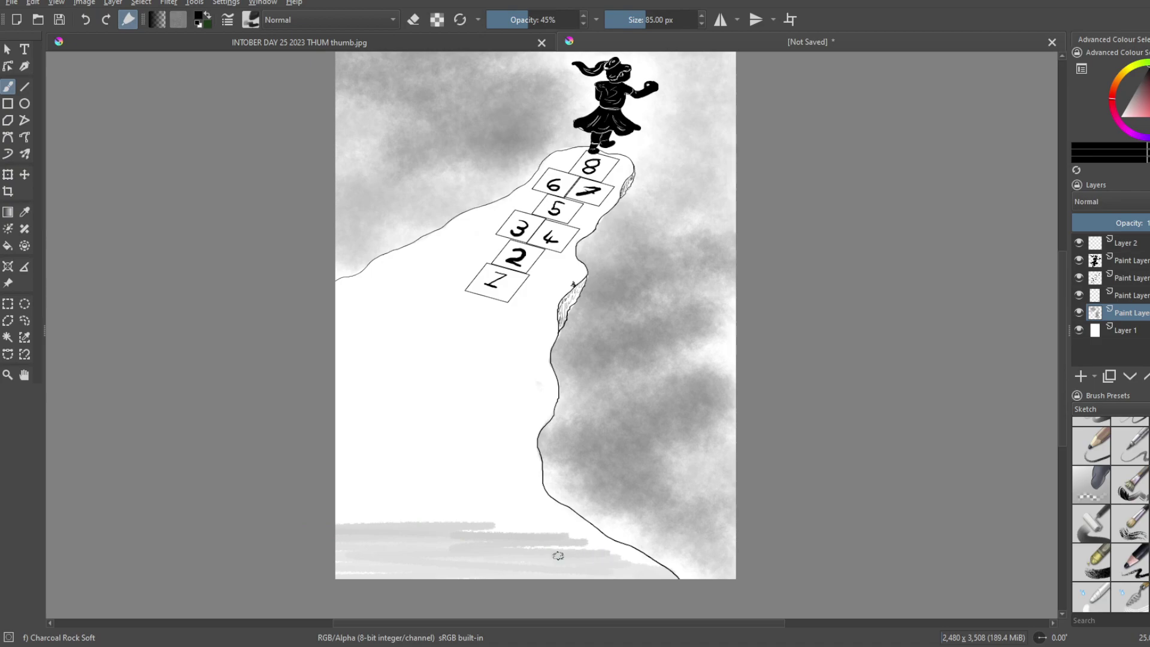
left_click(84, 22)
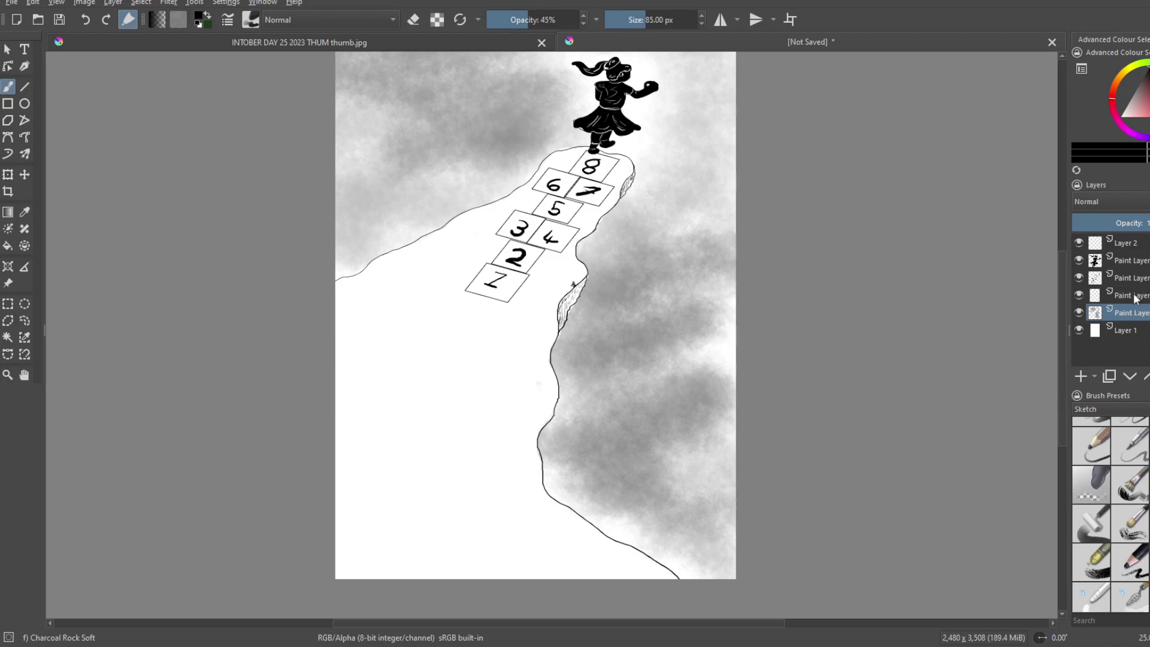
Step: Add a paint layer above the clouds and shade the whole cliff top grey with Charcoal Rock Soft at 442.87 px and 45% opacity
left_click(1079, 374)
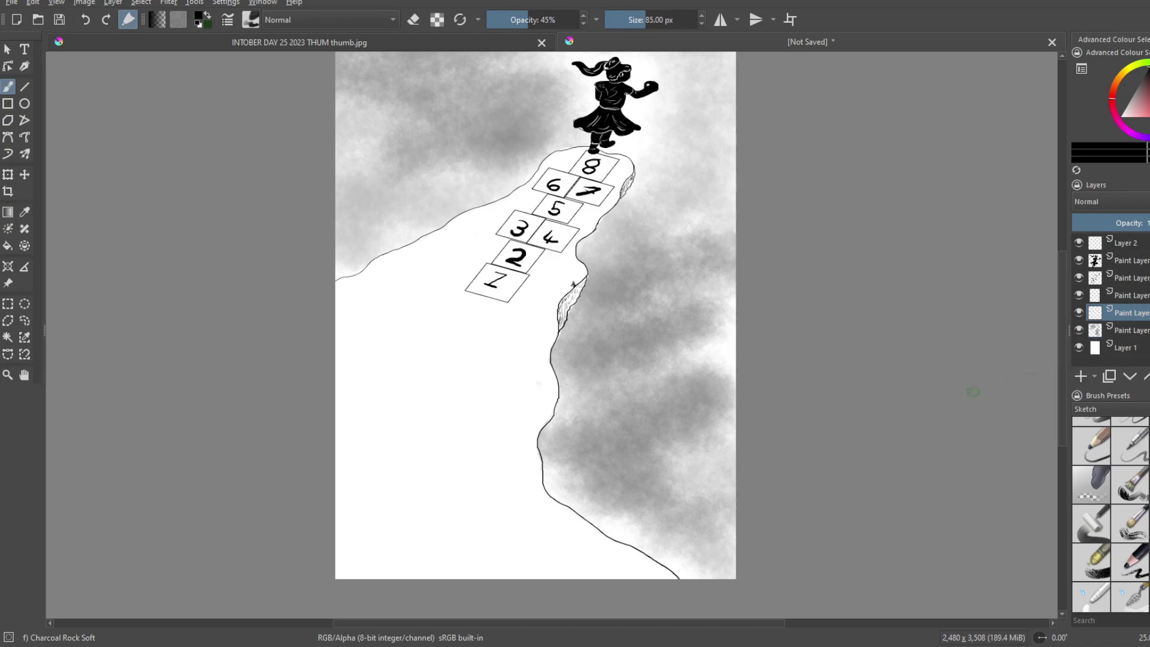
left_click(674, 20)
mouse_move(360, 557)
left_mouse_down()
mouse_move(437, 550)
mouse_move(278, 559)
mouse_move(632, 579)
mouse_move(592, 562)
mouse_move(614, 553)
mouse_move(514, 539)
mouse_move(584, 535)
mouse_move(544, 526)
mouse_move(550, 519)
mouse_move(393, 526)
mouse_move(433, 527)
mouse_move(370, 540)
mouse_move(364, 517)
mouse_move(467, 491)
mouse_move(311, 482)
mouse_move(519, 478)
mouse_move(329, 458)
mouse_move(501, 446)
mouse_move(313, 437)
mouse_move(537, 432)
mouse_move(365, 425)
mouse_move(456, 419)
mouse_move(322, 389)
mouse_move(580, 390)
mouse_move(367, 378)
mouse_move(486, 372)
mouse_move(322, 361)
mouse_move(427, 338)
mouse_move(342, 312)
mouse_move(345, 301)
mouse_move(530, 209)
mouse_move(573, 167)
mouse_move(608, 164)
mouse_move(549, 247)
mouse_move(551, 275)
mouse_move(519, 345)
mouse_move(507, 353)
mouse_move(480, 299)
mouse_move(482, 264)
mouse_move(375, 358)
left_mouse_up()
mouse_move(622, 575)
left_mouse_down()
mouse_move(290, 576)
mouse_move(664, 577)
mouse_move(577, 557)
mouse_move(305, 546)
mouse_move(436, 535)
mouse_move(316, 500)
mouse_move(569, 527)
mouse_move(481, 477)
mouse_move(508, 473)
mouse_move(497, 462)
mouse_move(351, 460)
mouse_move(468, 443)
mouse_move(432, 471)
mouse_move(390, 463)
mouse_move(376, 422)
mouse_move(455, 401)
mouse_move(518, 416)
mouse_move(423, 425)
mouse_move(362, 401)
mouse_move(441, 368)
mouse_move(339, 328)
mouse_move(360, 363)
mouse_move(375, 286)
mouse_move(405, 296)
mouse_move(460, 371)
mouse_move(545, 393)
mouse_move(424, 335)
mouse_move(421, 310)
mouse_move(458, 281)
mouse_move(437, 262)
mouse_move(560, 350)
mouse_move(581, 340)
mouse_move(606, 248)
left_mouse_up()
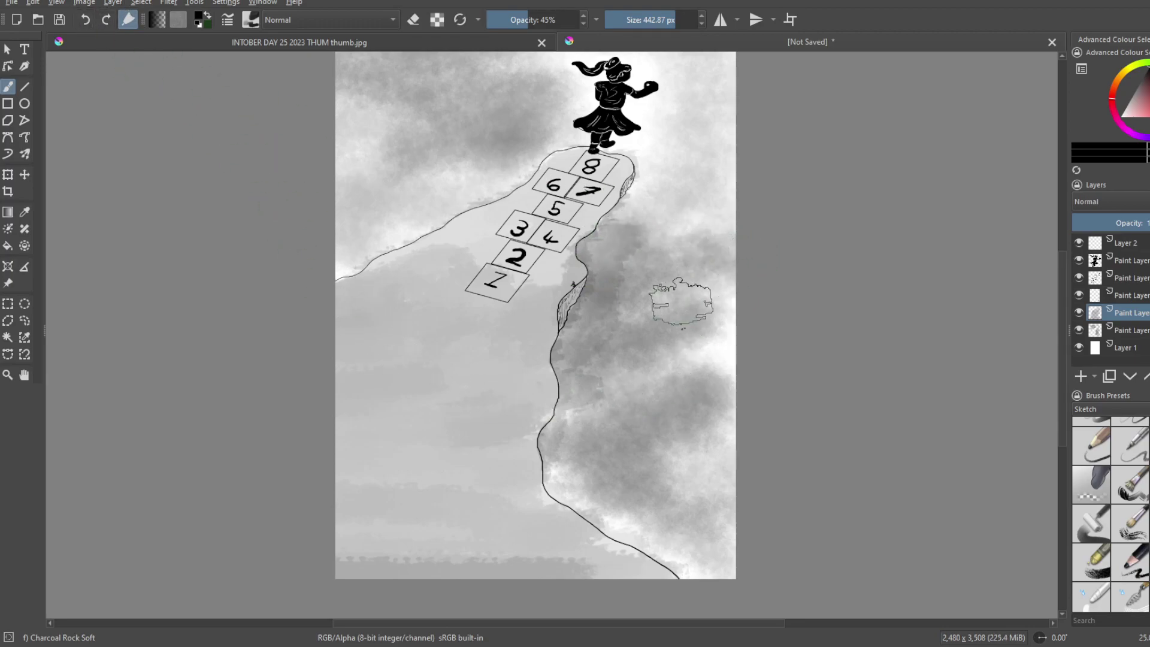
Step: Erase the grey shading spilling past the cliff edges with Eraser soft, at 60 px near the outline and 455.17 px farther out
key("slash")
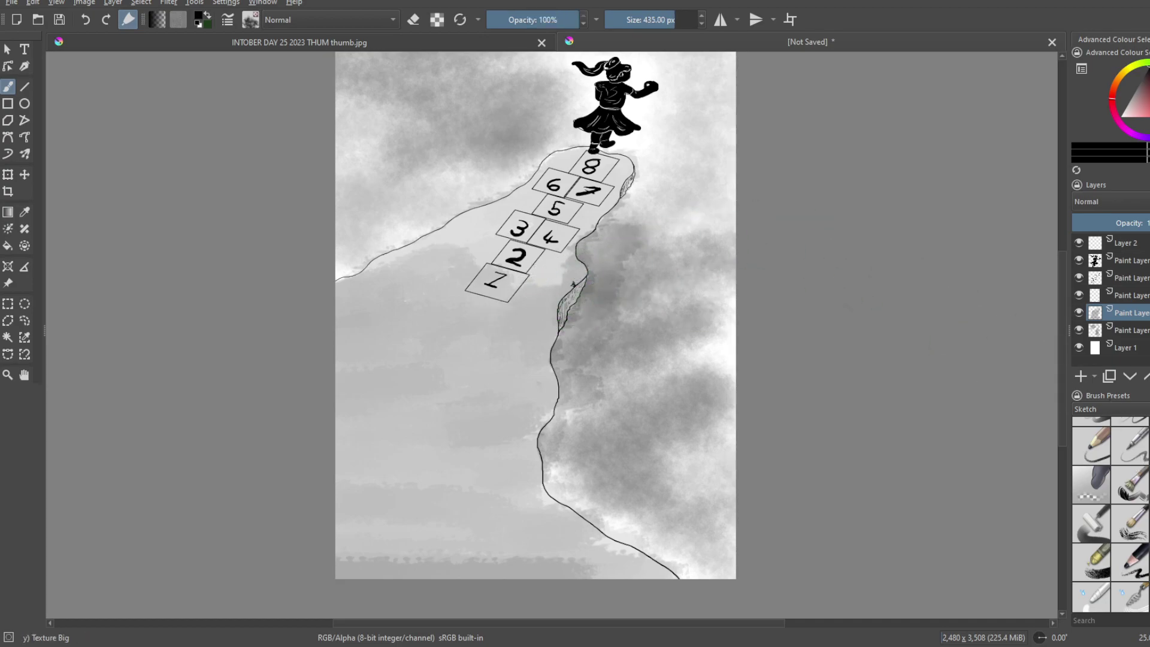
left_click(1100, 486)
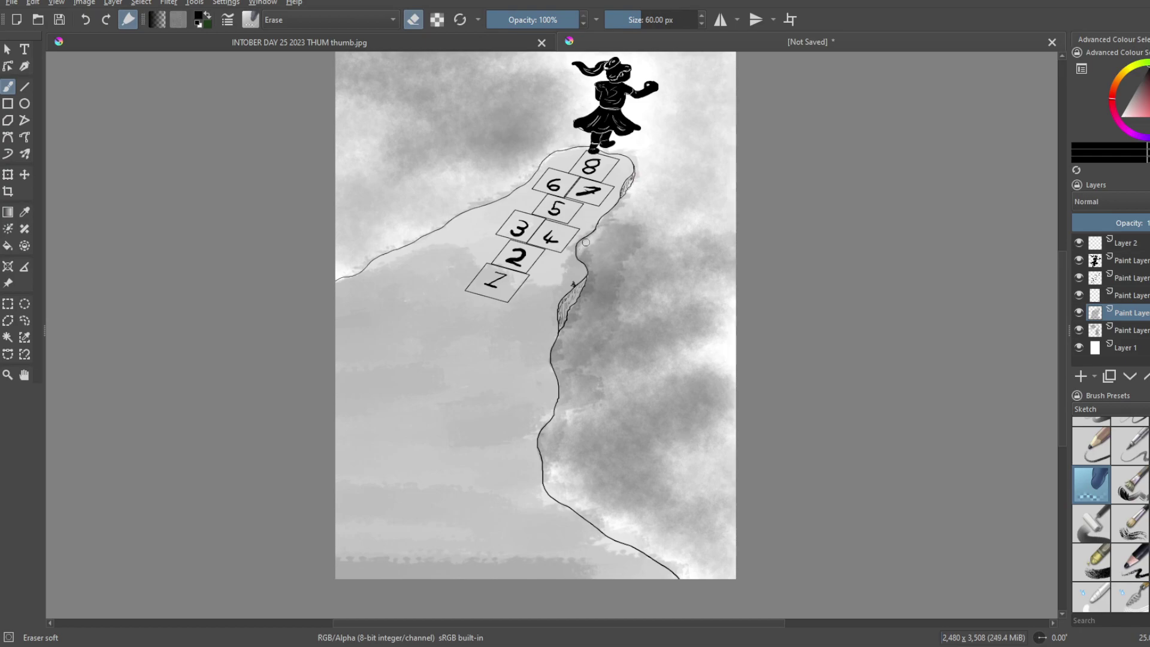
mouse_move(597, 255)
left_mouse_down()
mouse_move(603, 221)
mouse_move(597, 274)
mouse_move(639, 235)
mouse_move(605, 339)
left_mouse_up()
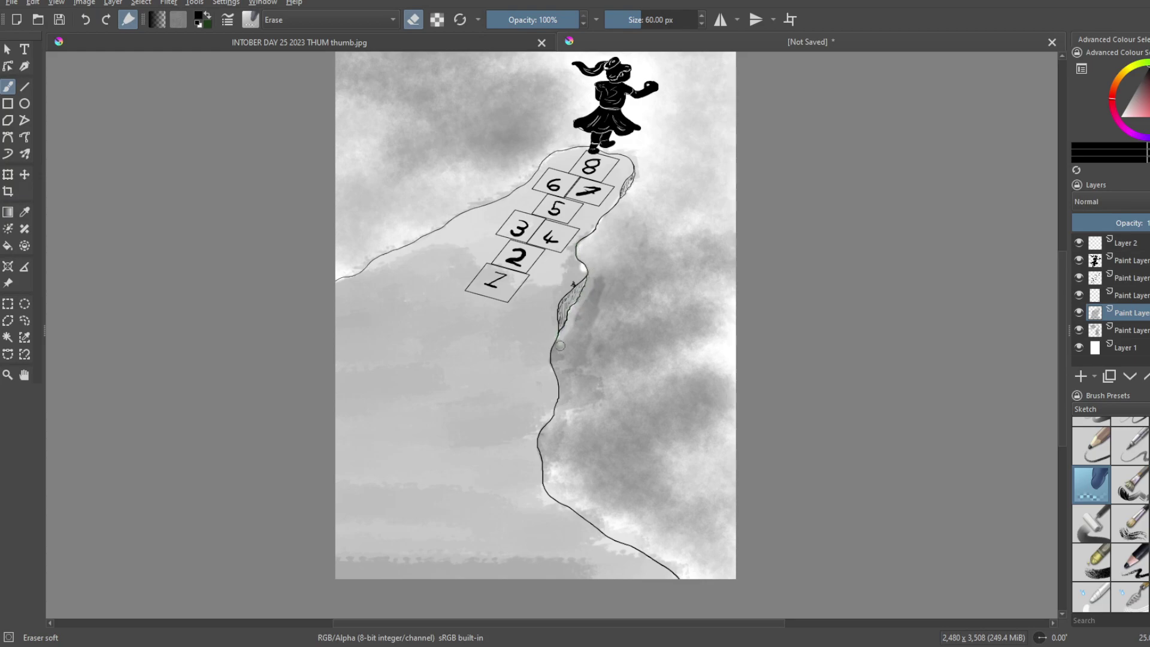
mouse_move(566, 370)
left_mouse_down()
mouse_move(566, 341)
mouse_move(577, 321)
left_mouse_up()
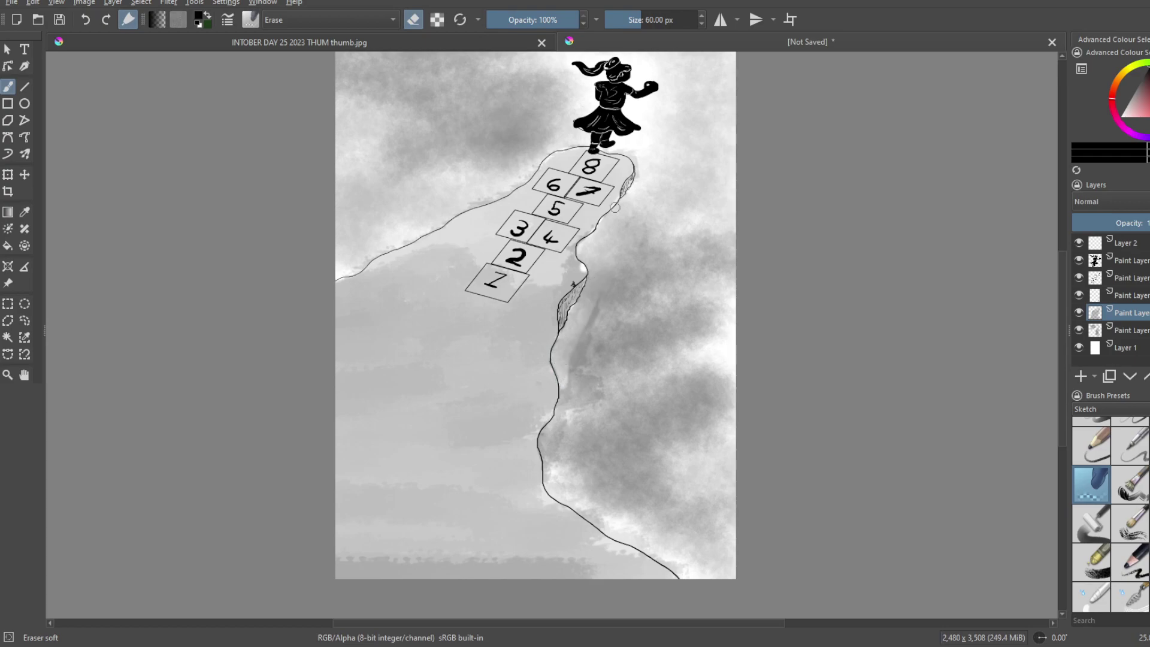
left_click(676, 14)
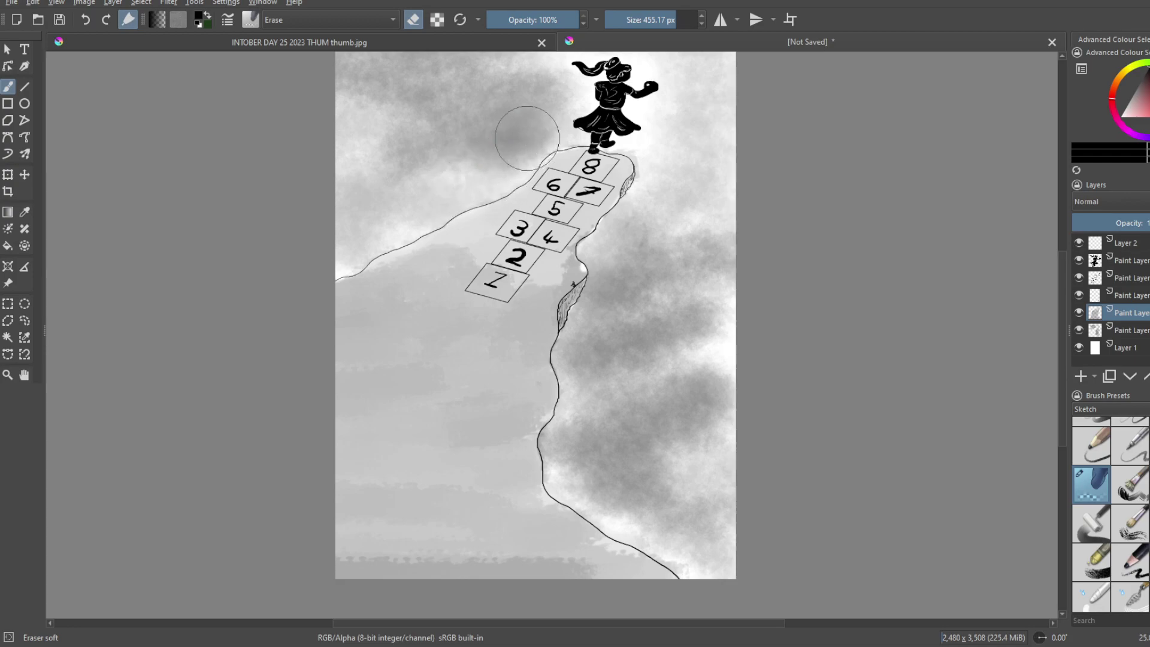
mouse_move(545, 125)
left_mouse_down()
mouse_move(614, 126)
mouse_move(612, 142)
mouse_move(652, 149)
left_mouse_up()
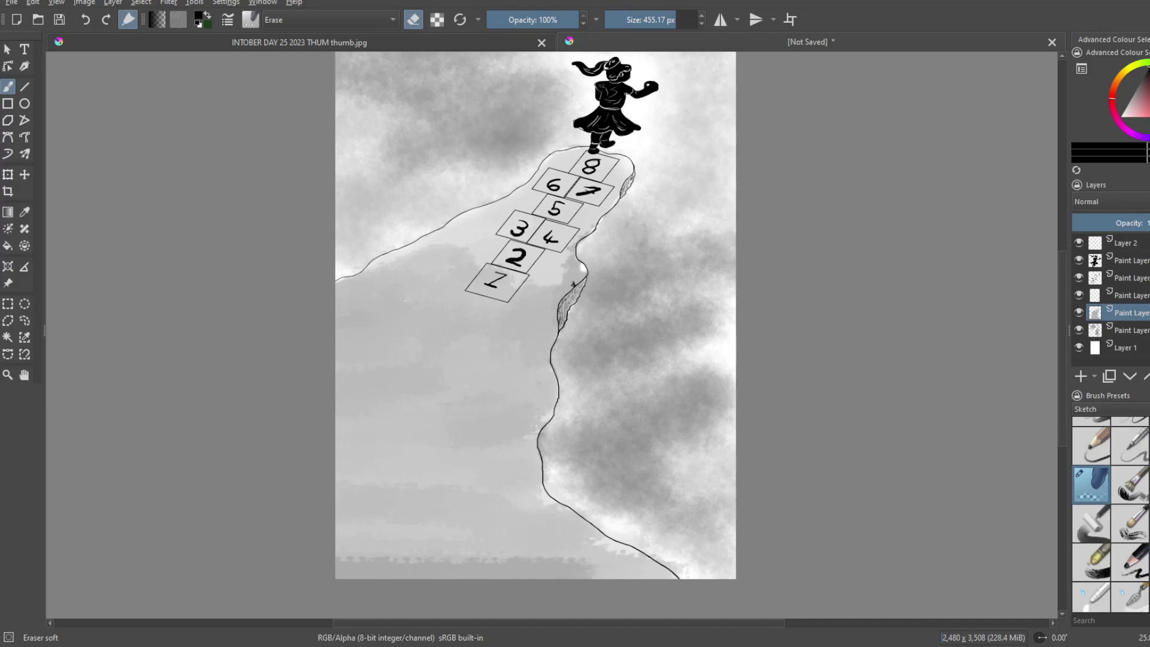
Step: Shade along both cliff edges and the rocky ledges with short dark strokes of Pencil-6 Quick Shade at 60 px
scroll(1111, 516, "up", 3)
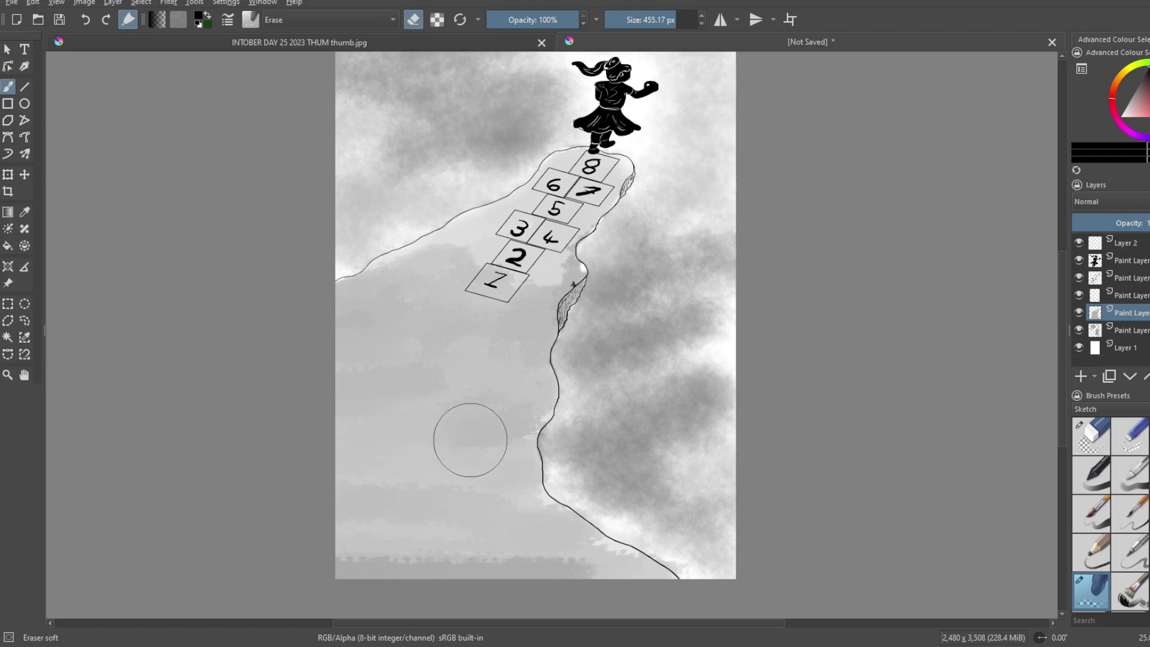
key("slash")
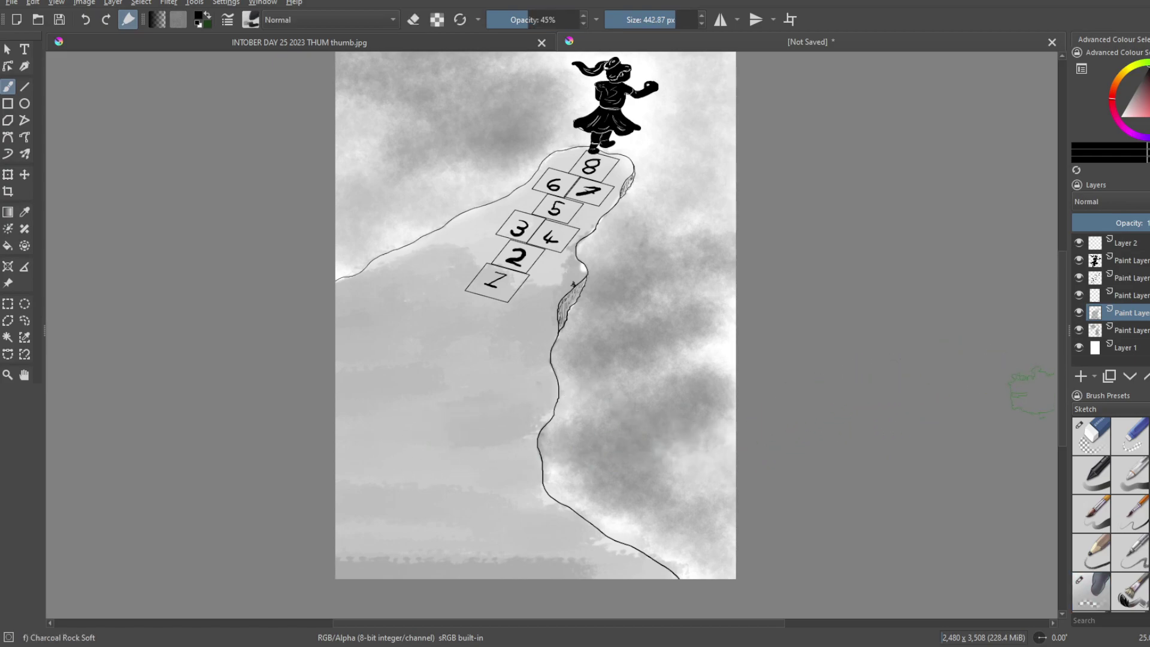
left_click(1094, 439)
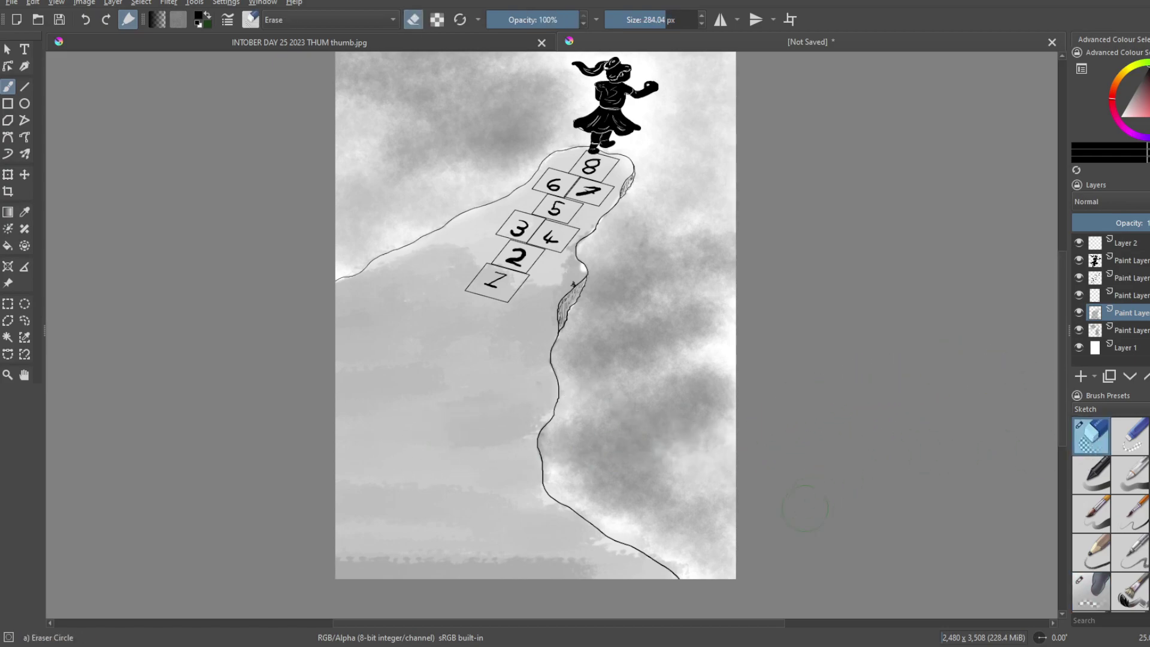
key("slash")
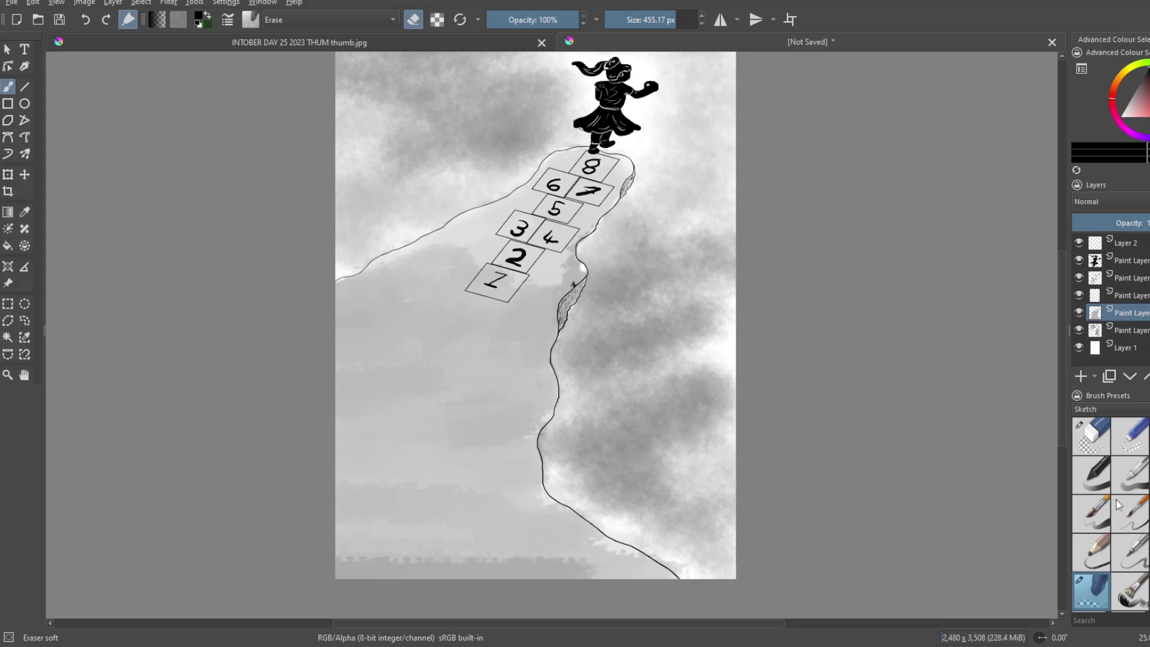
key("slash")
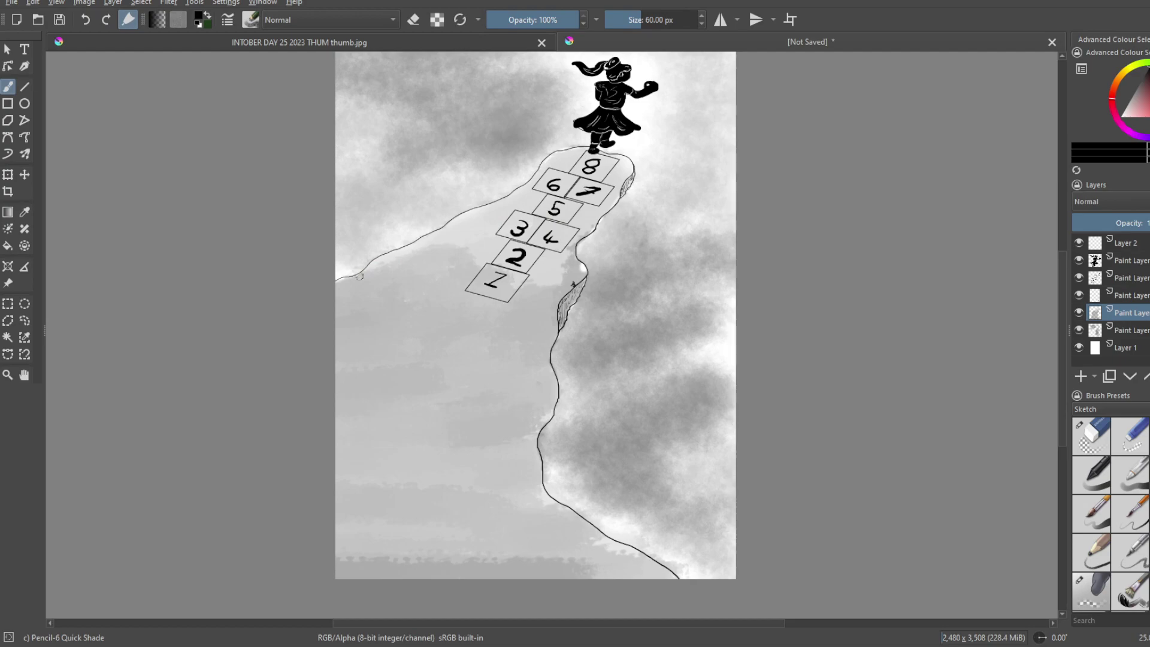
left_click_drag(337, 284, 463, 216)
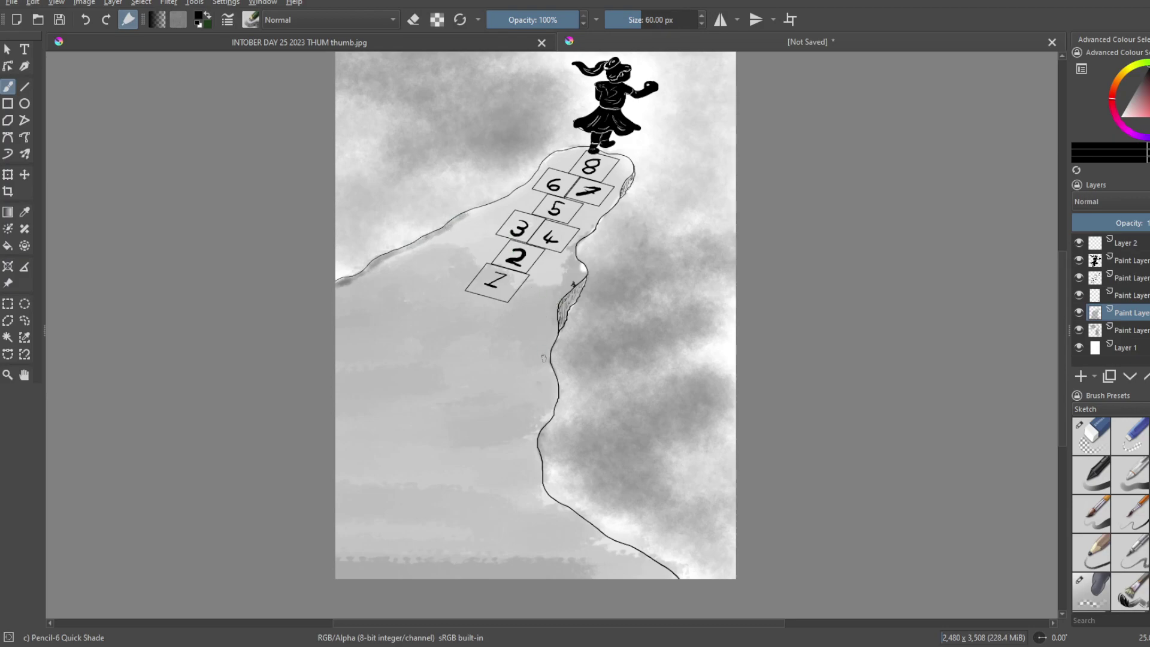
mouse_move(547, 417)
left_mouse_down()
mouse_move(535, 451)
mouse_move(543, 492)
mouse_move(678, 578)
left_mouse_up()
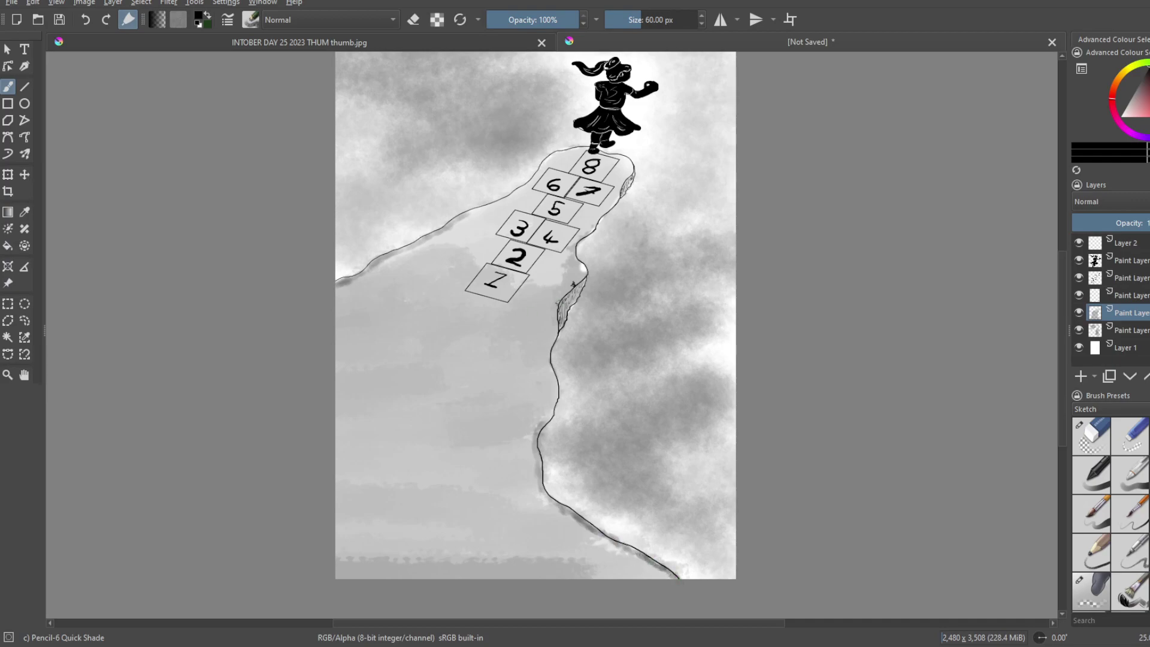
left_click_drag(559, 310, 584, 279)
mouse_move(623, 193)
left_mouse_down()
mouse_move(632, 174)
mouse_move(578, 246)
mouse_move(581, 268)
left_mouse_up()
left_click_drag(558, 344, 547, 436)
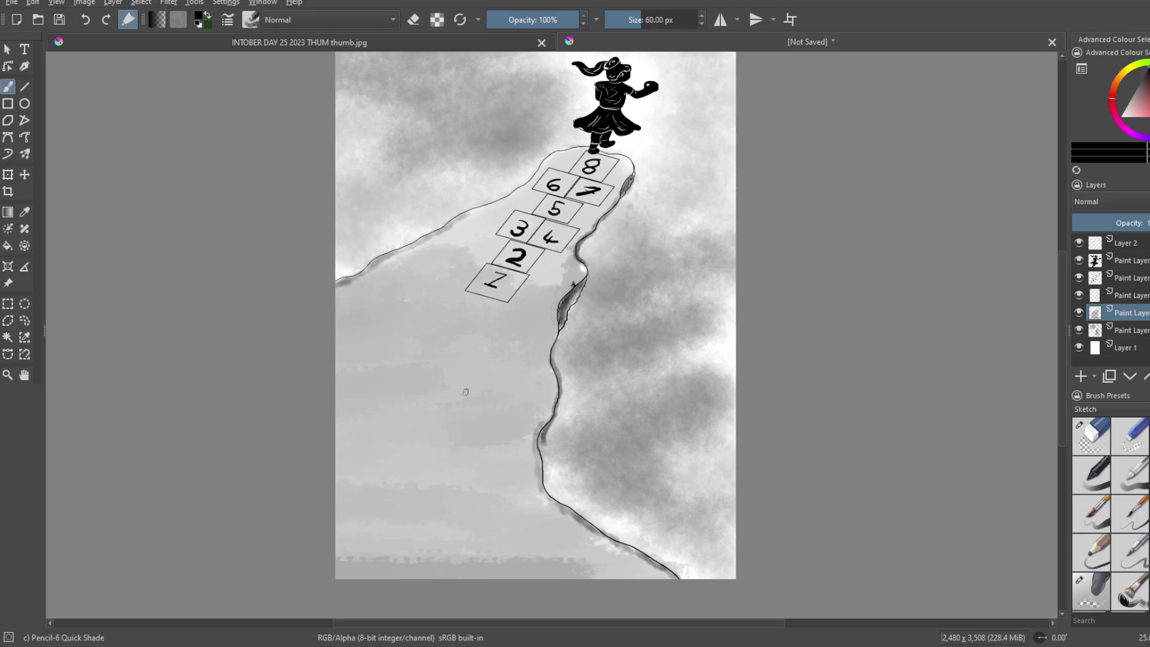
Step: Add scattered soft, curved shadow marks across the grey ground around and below the hopscotch squares with Pencil-6 Quick Shade
left_click_drag(363, 287, 462, 327)
mouse_move(514, 356)
left_mouse_down()
mouse_move(420, 349)
mouse_move(395, 365)
mouse_move(473, 384)
left_mouse_up()
left_click_drag(524, 410, 499, 416)
left_click_drag(346, 423, 372, 433)
left_click_drag(443, 447, 493, 461)
left_click_drag(380, 507, 460, 515)
left_click_drag(527, 536, 611, 562)
left_click_drag(528, 316, 513, 310)
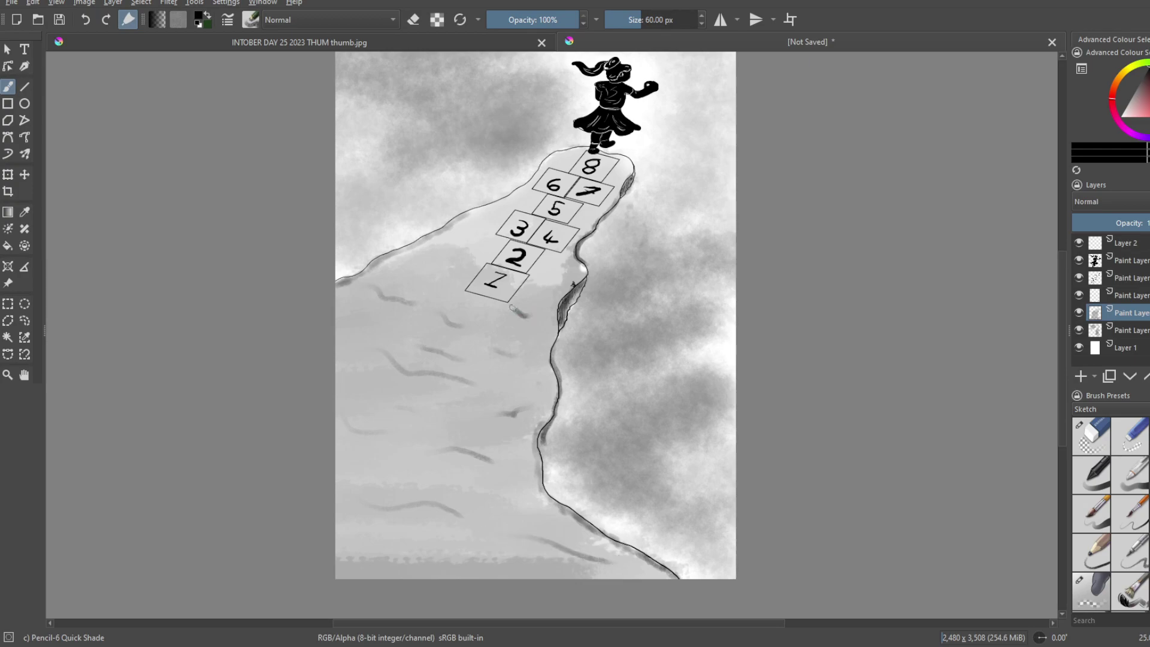
left_click_drag(462, 265, 438, 259)
Step: Draw thin, wavy texture lines across the ground and along the cliff edges with Pencil-4 Soft at 16 px
left_click(1130, 552)
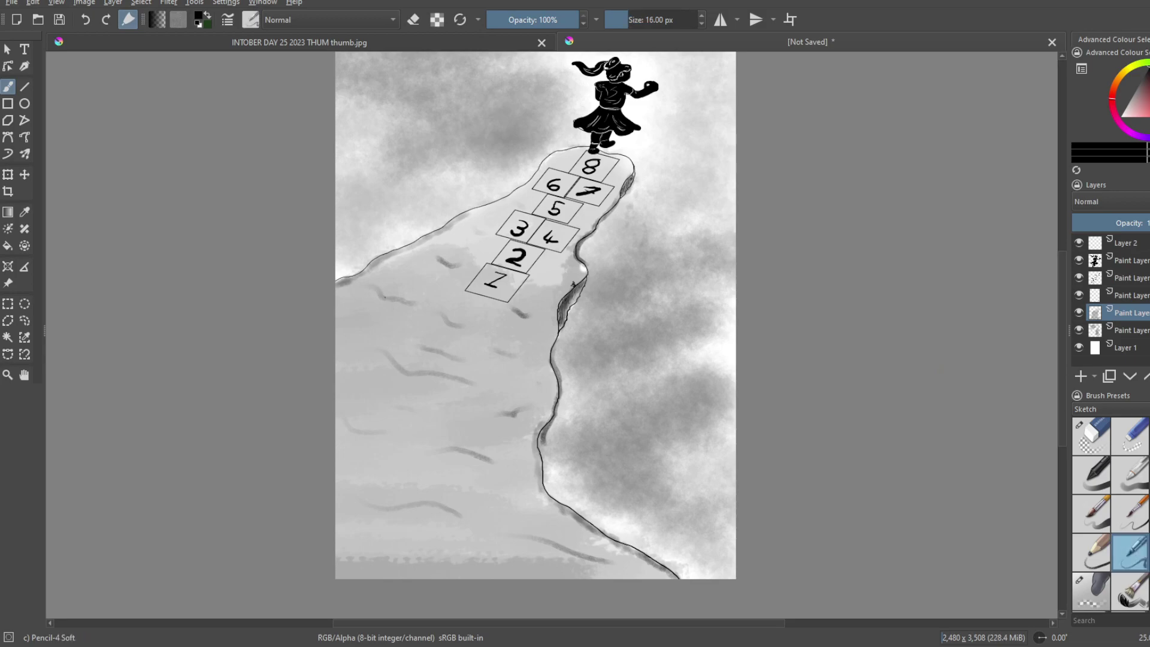
left_click_drag(424, 333, 527, 355)
left_click_drag(441, 429, 481, 424)
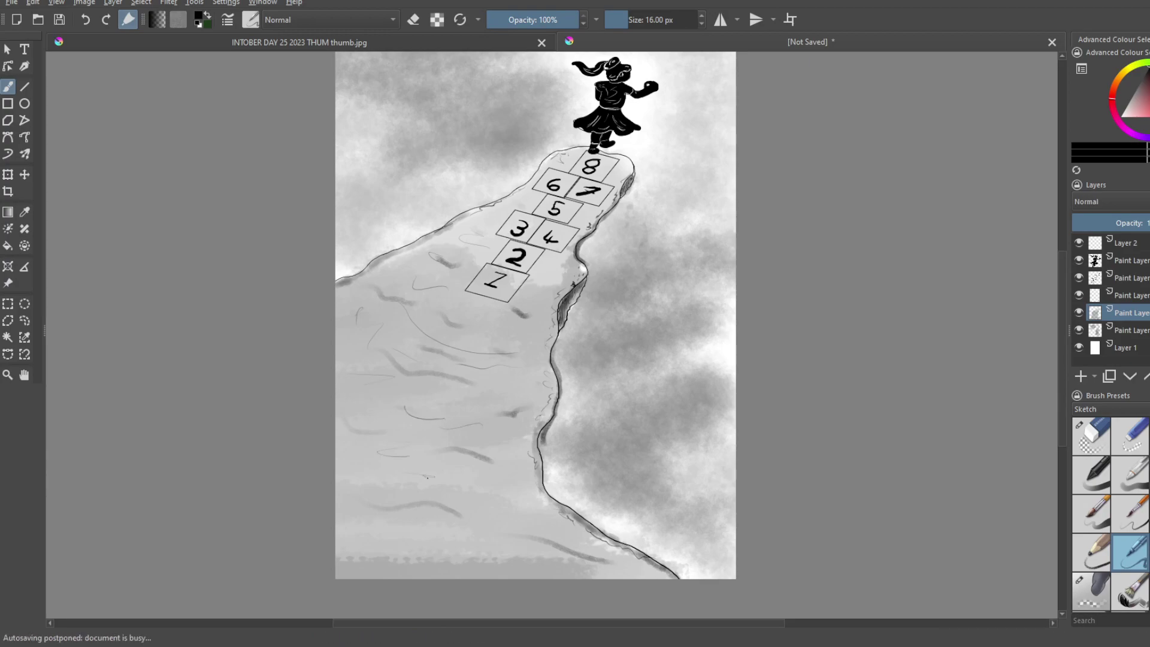
left_click_drag(346, 535, 392, 556)
left_click_drag(398, 510, 359, 521)
left_click_drag(414, 539, 497, 559)
left_click_drag(523, 518, 587, 533)
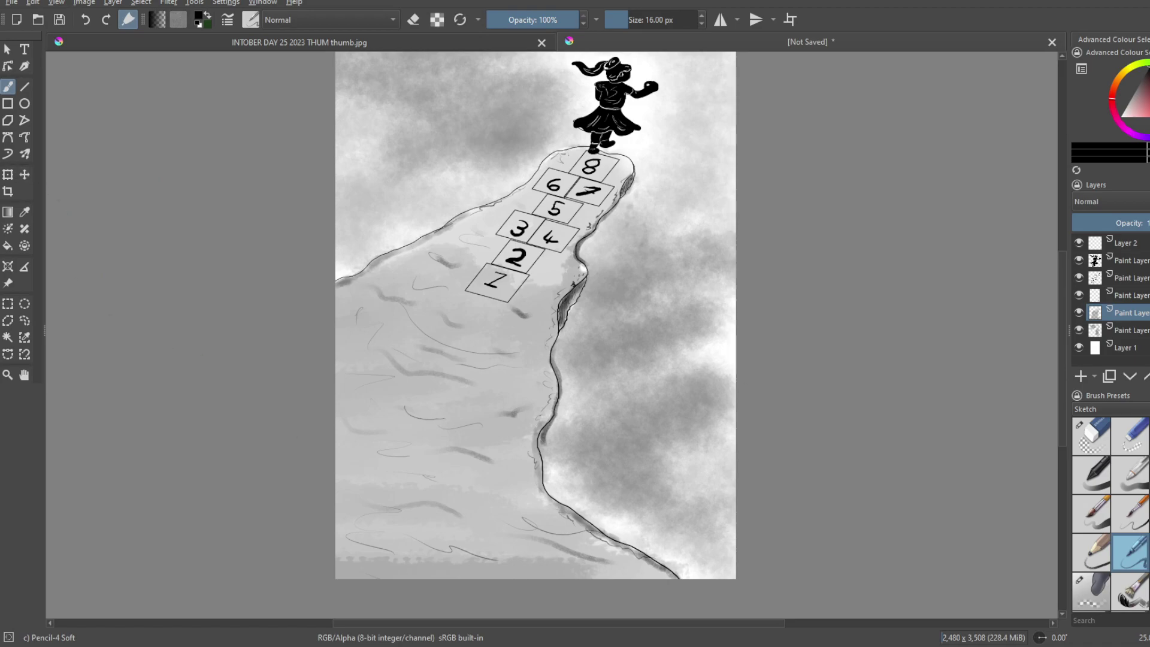
Step: Choose the Rectangle tool with the Ink-2 Fineliner brush at 5 px from the Ink presets
left_click(7, 103)
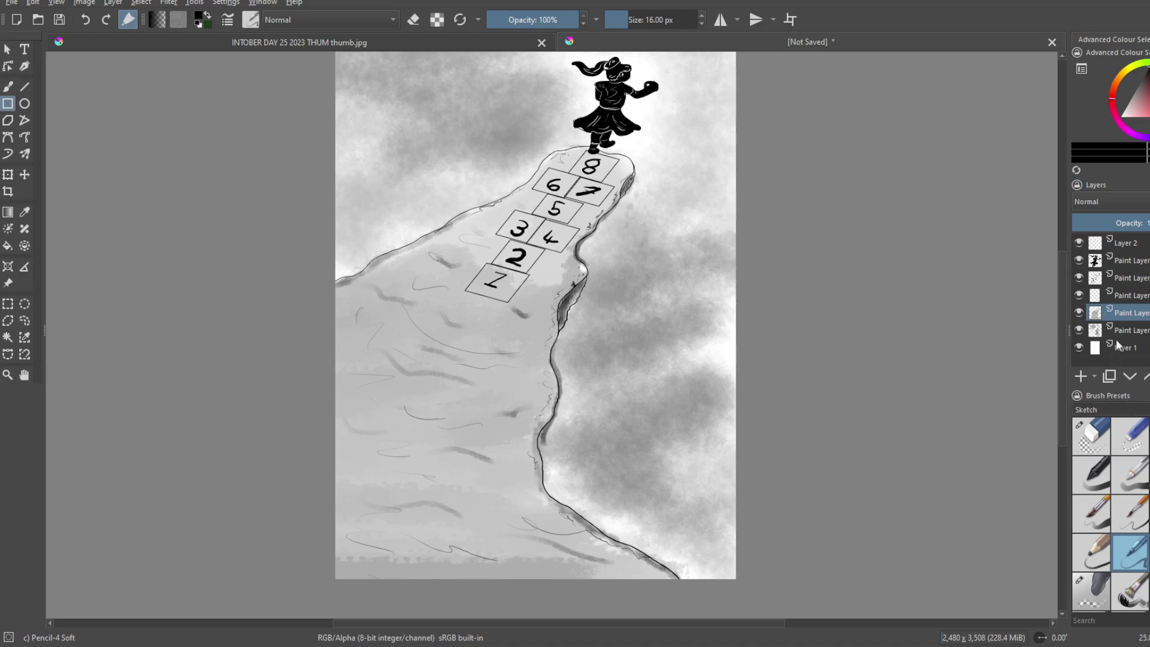
left_click(1130, 475)
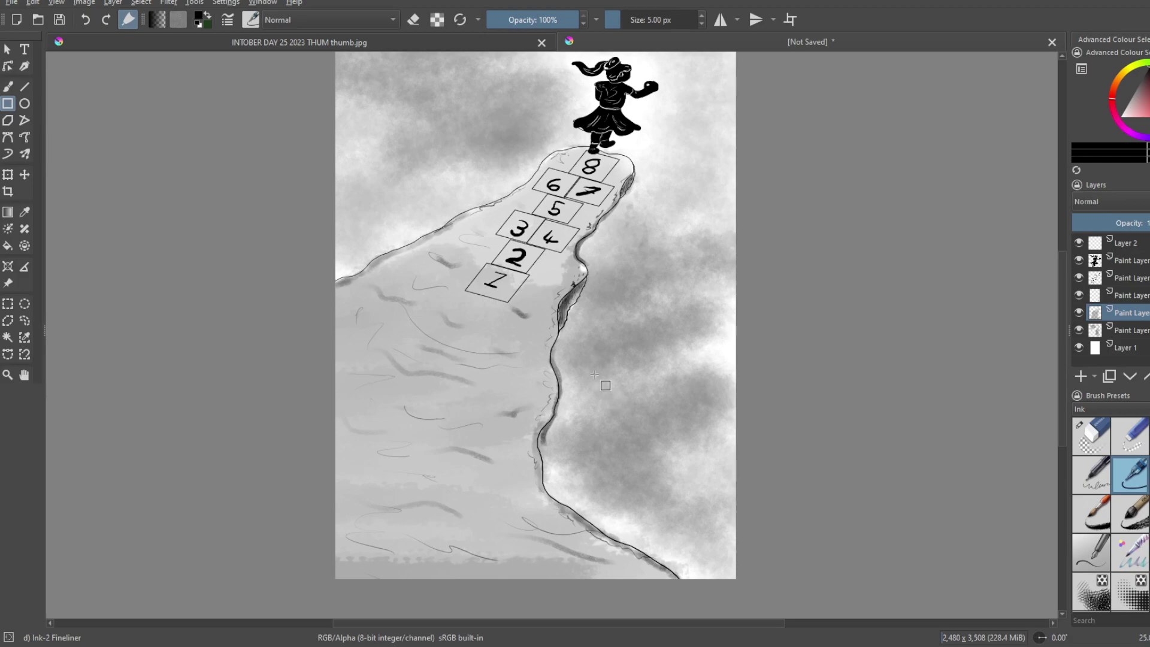
left_click_drag(592, 376, 714, 454)
left_click(85, 20)
left_click_drag(564, 420, 712, 495)
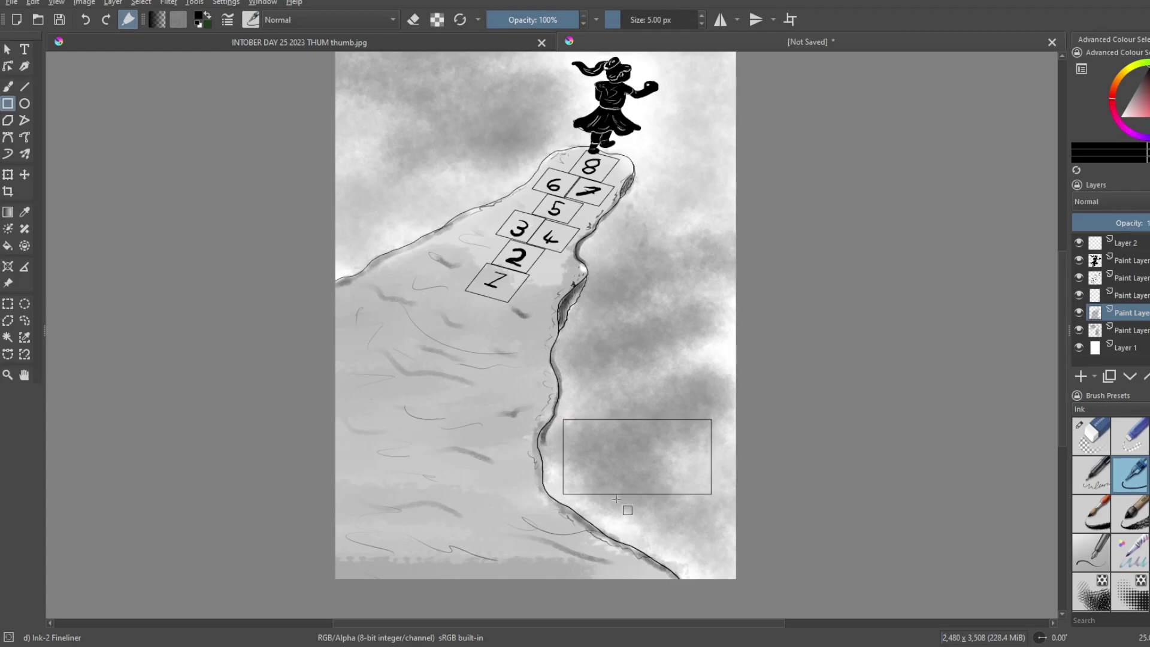
left_click_drag(616, 494, 638, 579)
left_click(87, 23)
left_click(86, 22)
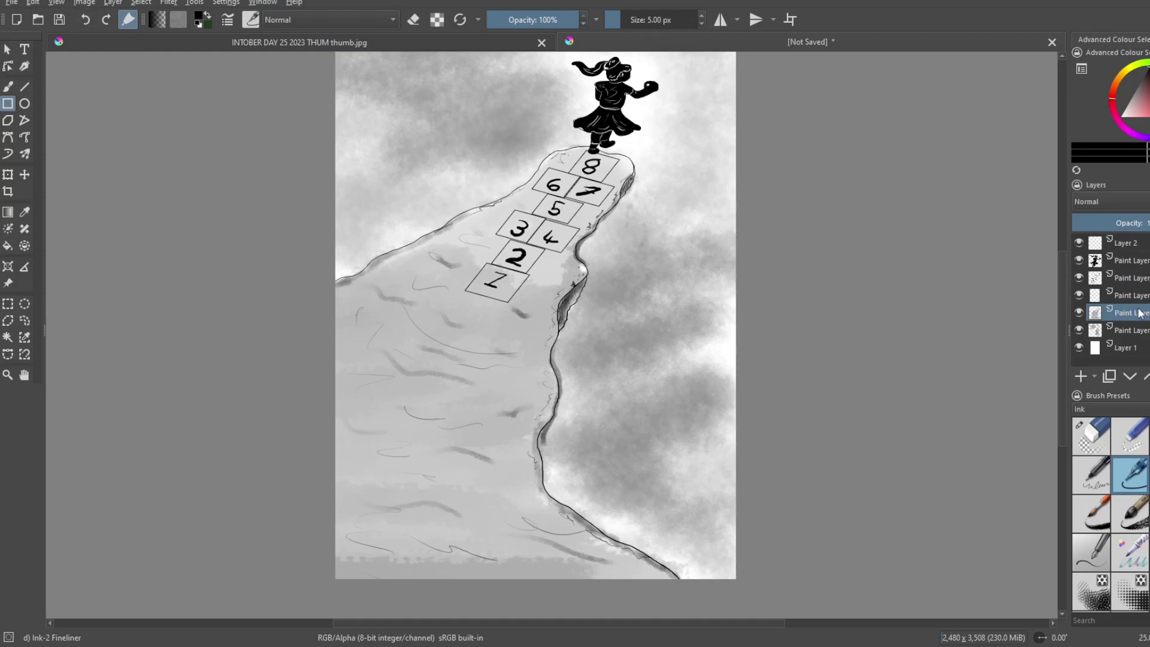
Step: On Layer 2, draw a double-outlined rectangular signboard beside the lower cliff edge with a narrow post reaching the canvas bottom
left_click(1131, 248)
left_click_drag(568, 423, 722, 512)
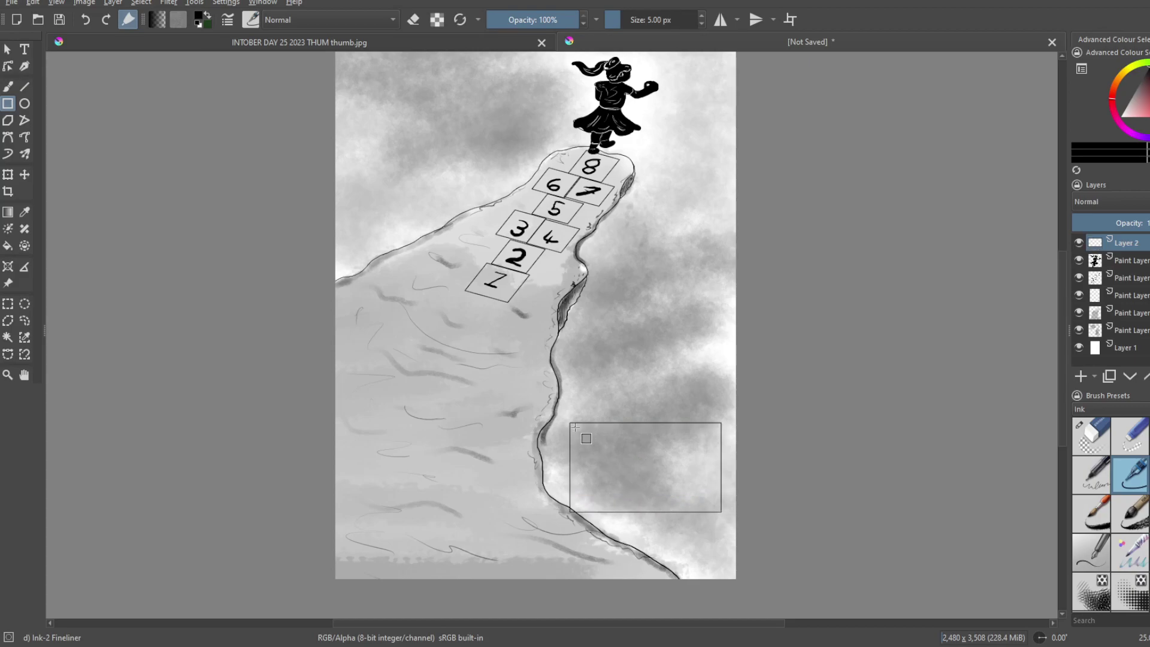
left_click_drag(573, 425, 719, 510)
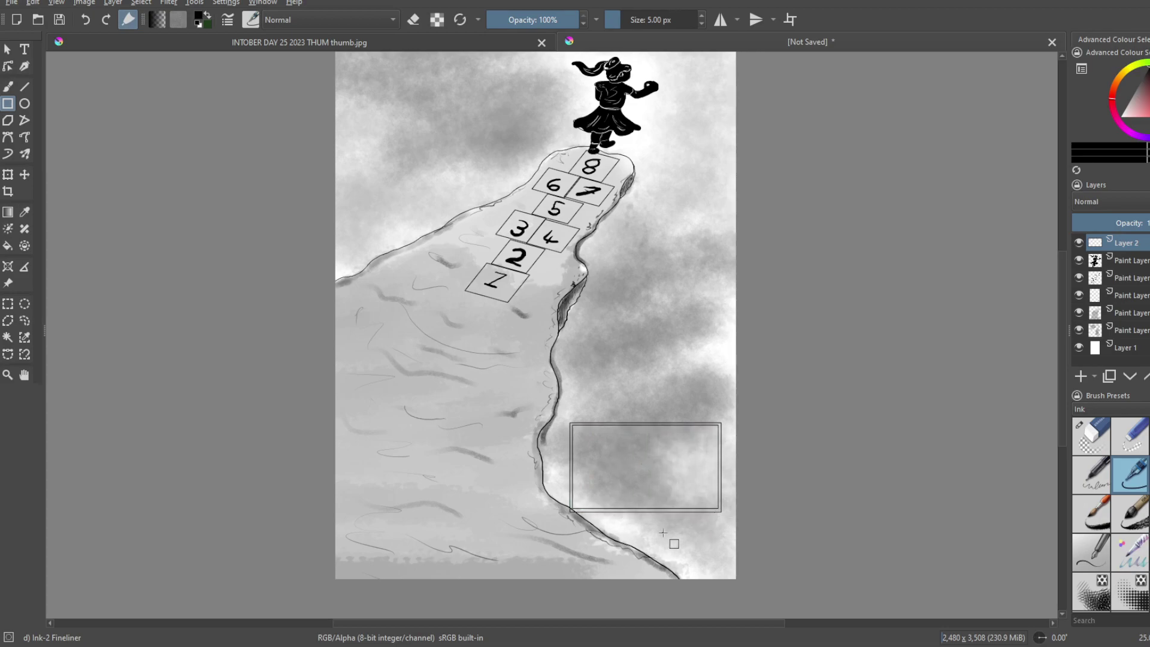
left_click_drag(626, 514, 665, 579)
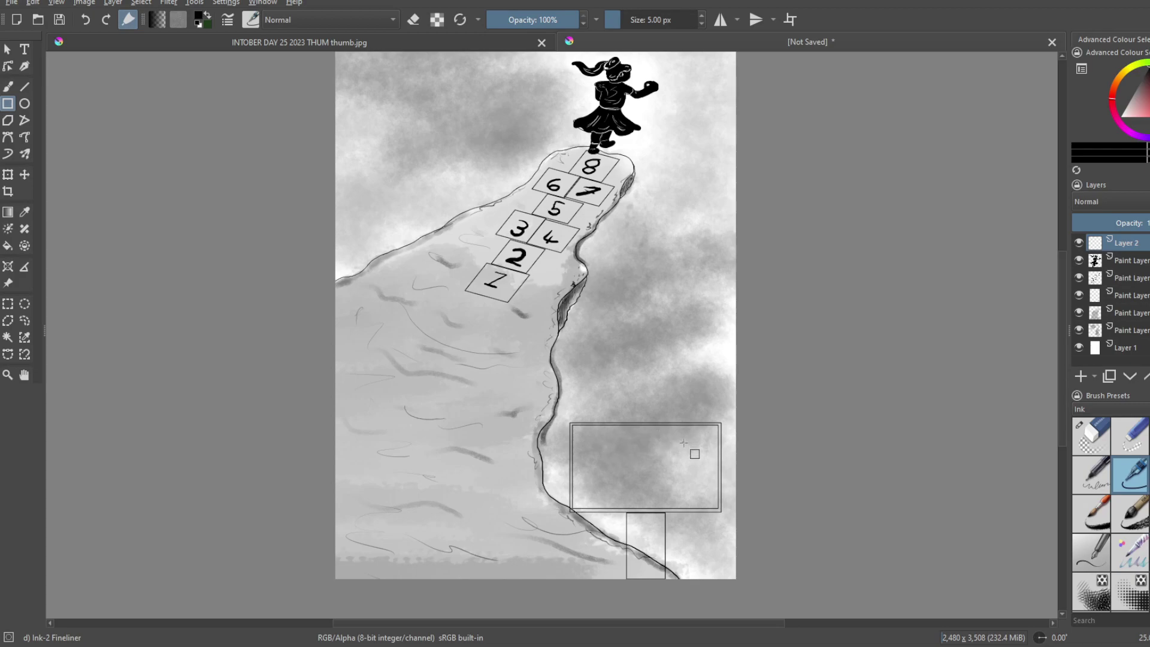
Step: Erase the ground shading and clouds inside the sign's post and just above it with Eraser Circle at 284.04 px
left_click(1139, 314)
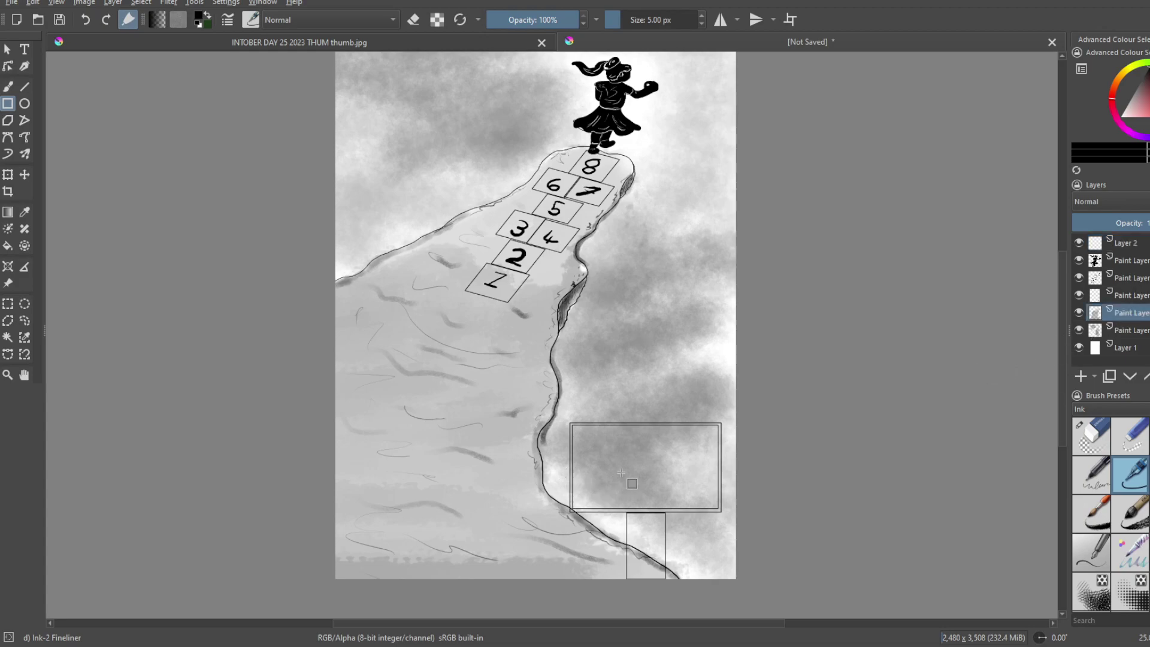
key("e")
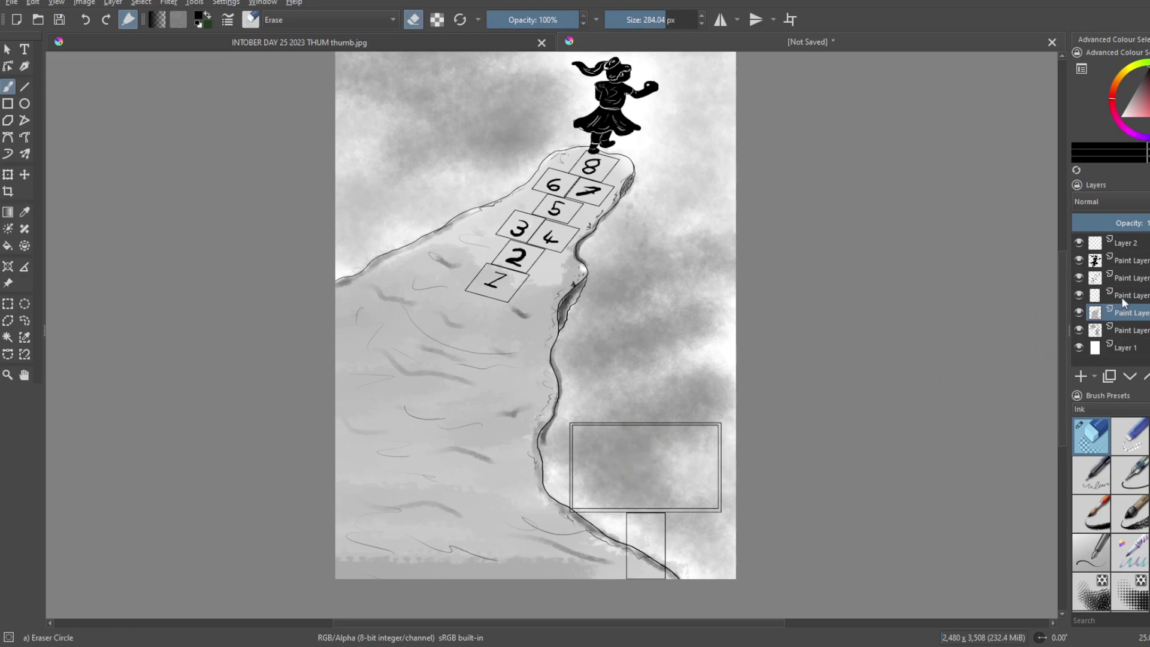
mouse_move(642, 554)
left_mouse_down()
mouse_move(634, 571)
mouse_move(644, 560)
mouse_move(657, 575)
left_mouse_up()
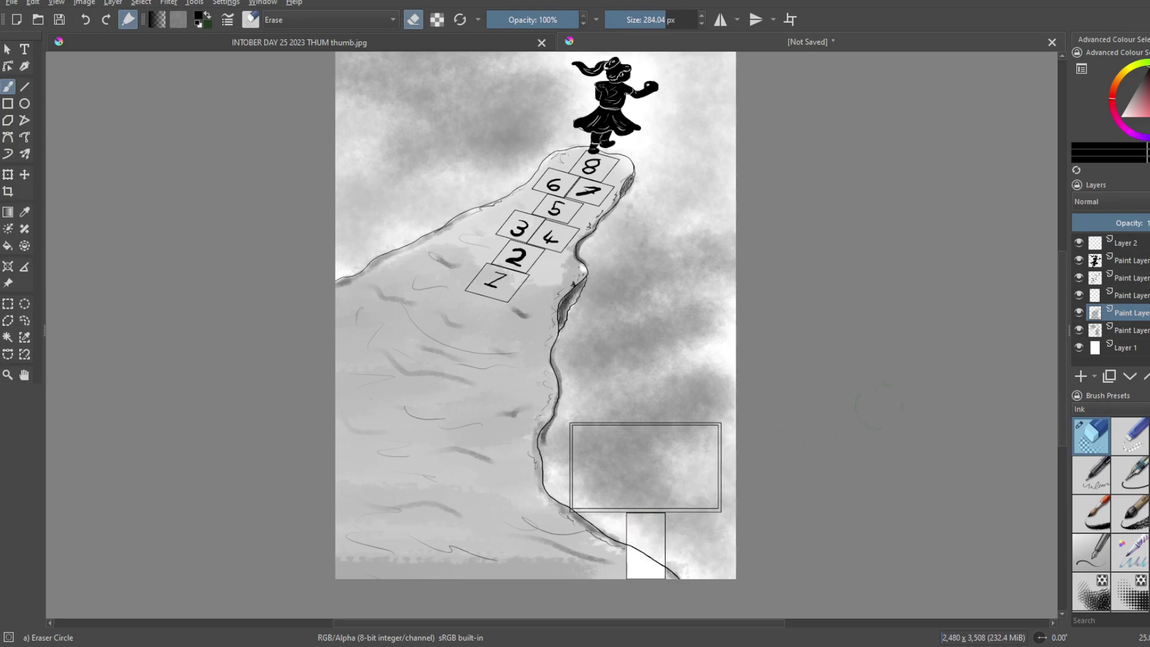
left_click(1134, 330)
mouse_move(680, 470)
left_mouse_down()
mouse_move(663, 475)
mouse_move(640, 514)
mouse_move(635, 542)
mouse_move(642, 514)
mouse_move(648, 543)
mouse_move(658, 518)
mouse_move(649, 572)
mouse_move(649, 540)
left_mouse_up()
mouse_move(656, 485)
left_mouse_down()
mouse_move(717, 507)
mouse_move(682, 496)
mouse_move(669, 469)
mouse_move(614, 455)
mouse_move(646, 443)
mouse_move(627, 441)
mouse_move(633, 432)
mouse_move(709, 430)
left_mouse_up()
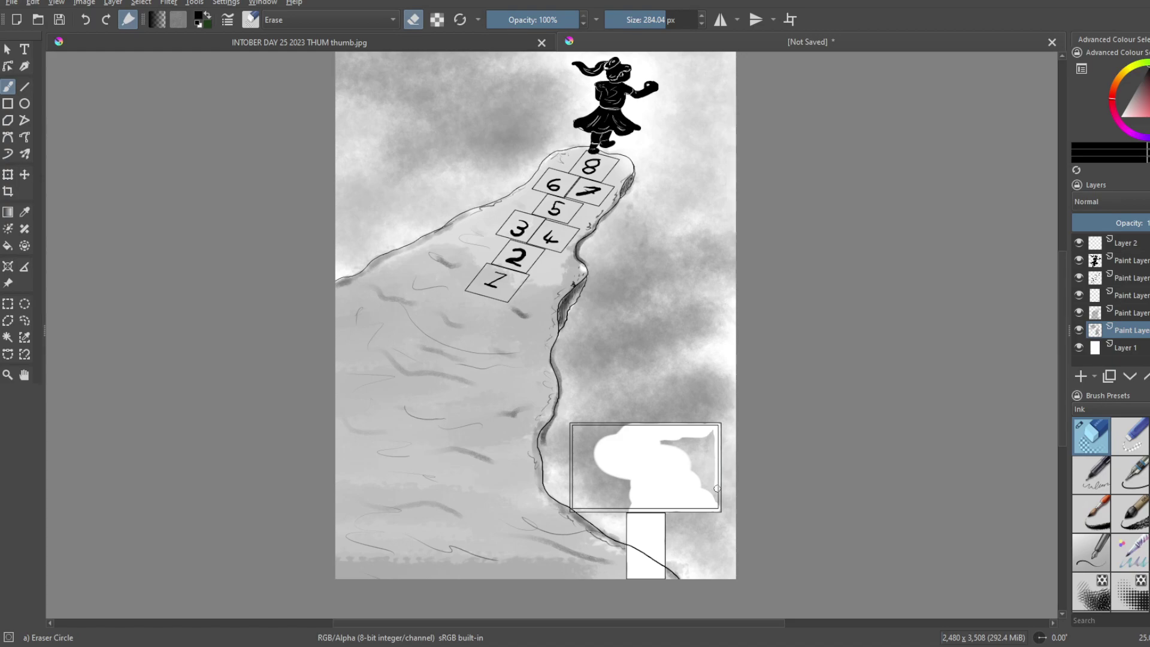
mouse_move(716, 509)
left_mouse_down()
mouse_move(702, 484)
mouse_move(713, 432)
mouse_move(674, 436)
mouse_move(692, 459)
mouse_move(675, 449)
mouse_move(647, 458)
mouse_move(612, 444)
mouse_move(629, 430)
mouse_move(579, 438)
left_mouse_up()
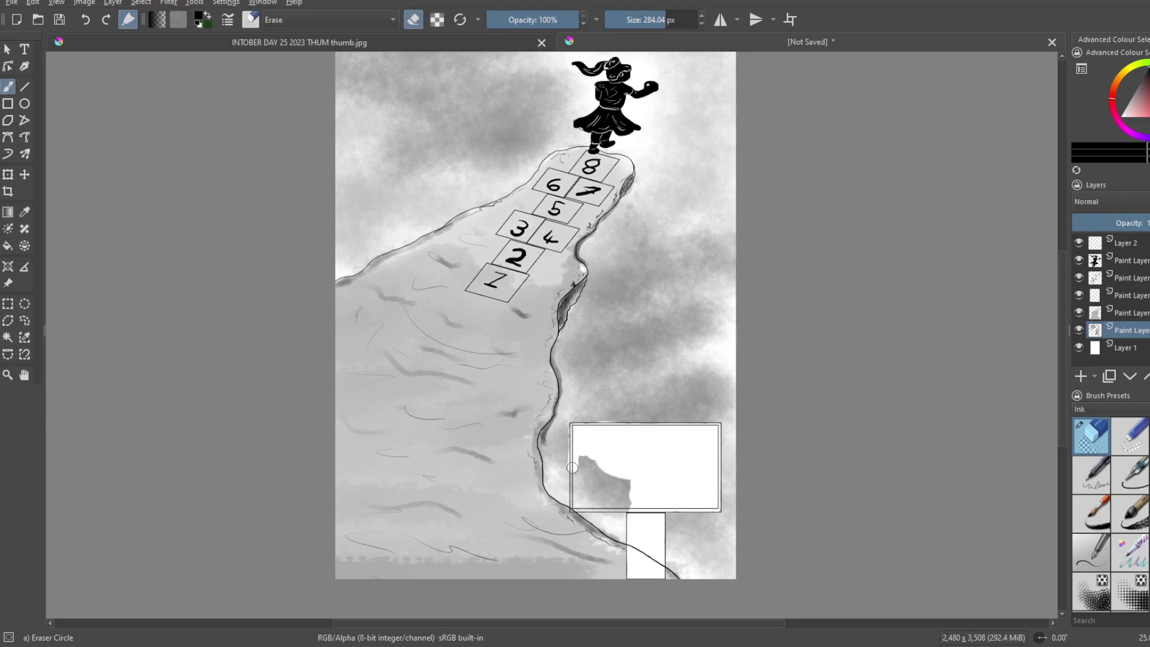
left_click(86, 21)
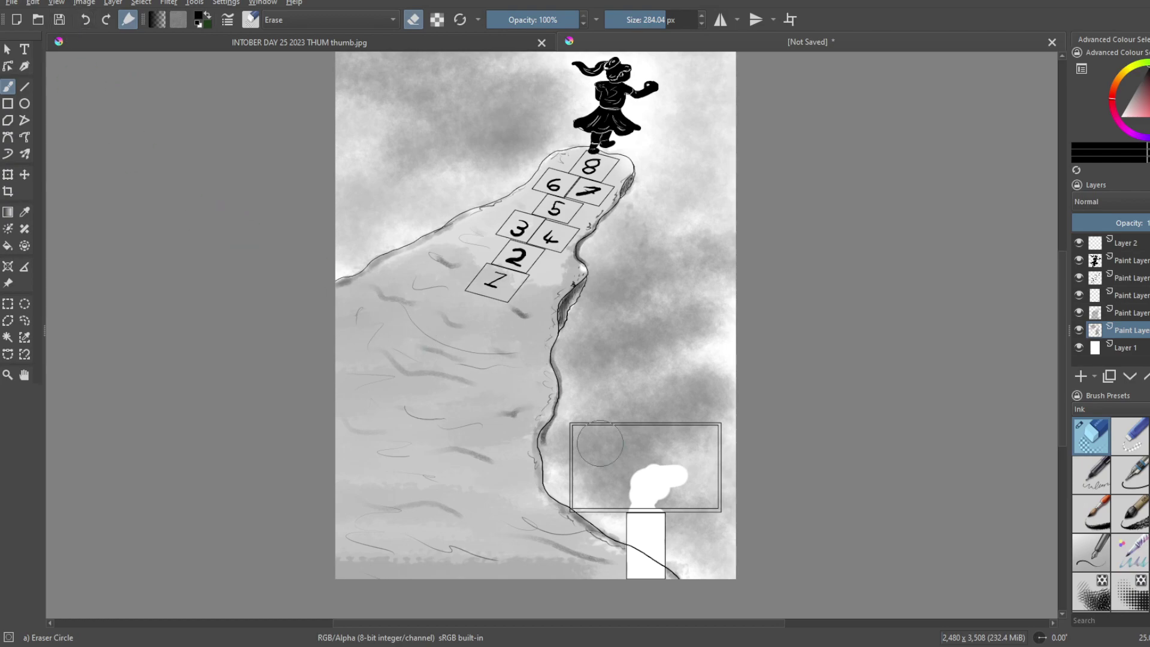
Step: Erase all cloud texture inside the signboard up to its frame with Eraser Circle, leaving the board blank white
scroll(600, 444, "up", 2)
left_click_drag(623, 475, 624, 364)
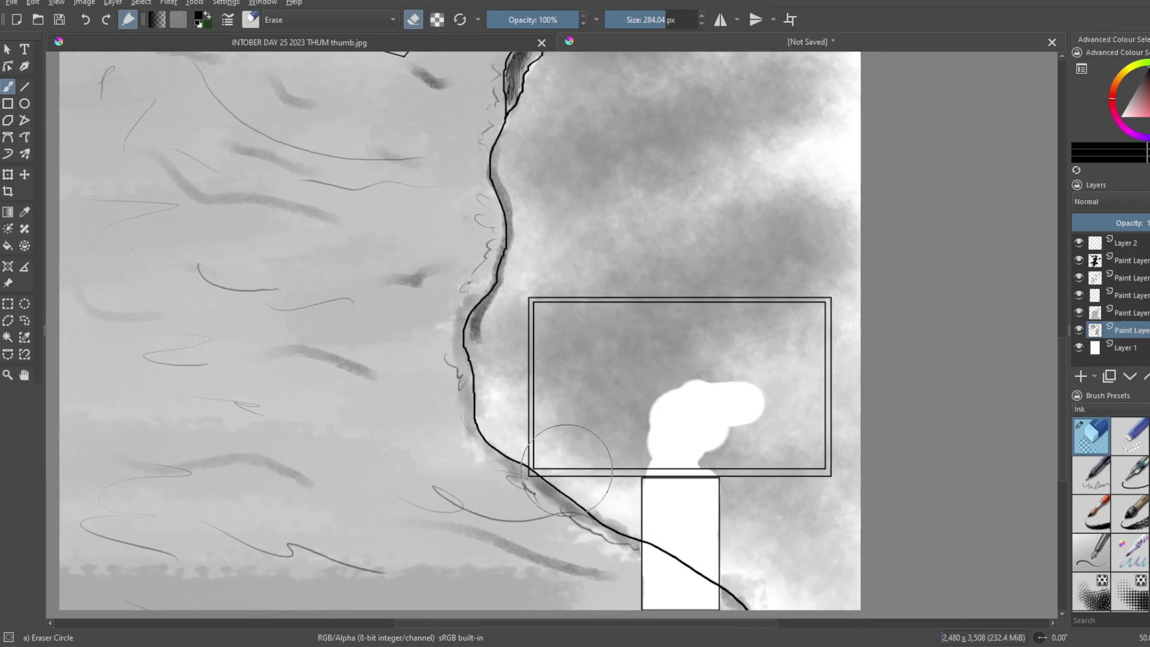
mouse_move(695, 428)
left_mouse_down()
mouse_move(724, 466)
mouse_move(827, 470)
mouse_move(803, 451)
mouse_move(707, 437)
left_mouse_up()
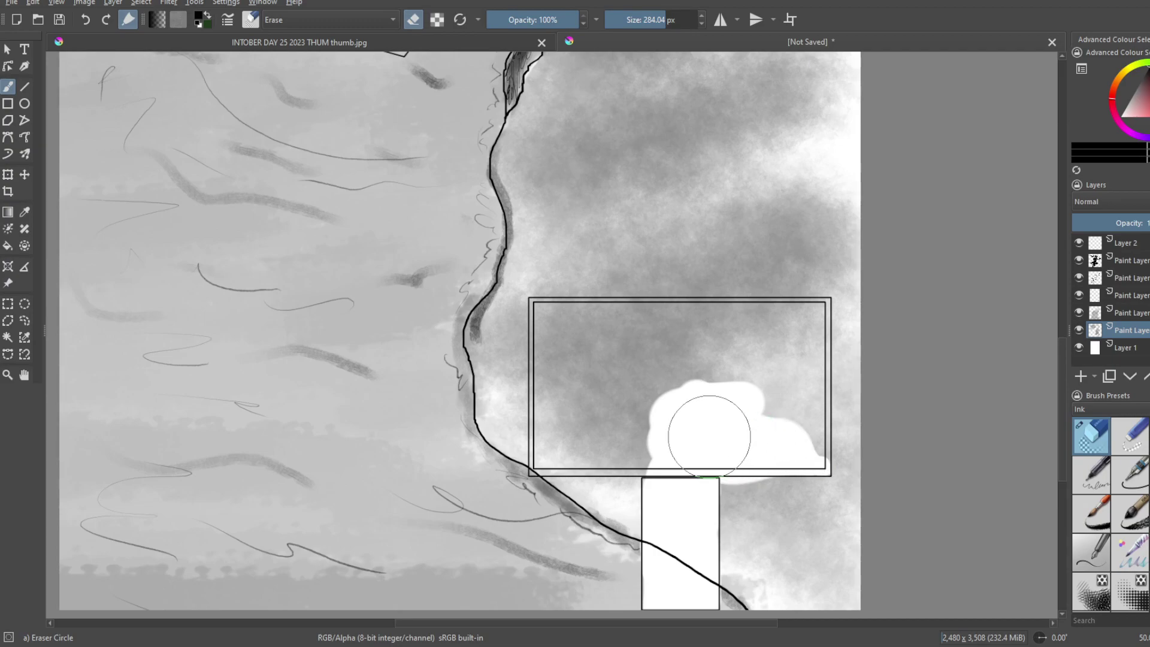
left_click(86, 20)
mouse_move(725, 351)
left_mouse_down()
mouse_move(667, 356)
mouse_move(700, 360)
mouse_move(618, 370)
mouse_move(633, 360)
mouse_move(665, 376)
mouse_move(646, 410)
mouse_move(601, 364)
mouse_move(653, 362)
mouse_move(614, 394)
mouse_move(600, 389)
mouse_move(618, 407)
mouse_move(620, 432)
mouse_move(753, 426)
mouse_move(693, 436)
mouse_move(769, 439)
mouse_move(763, 371)
mouse_move(788, 406)
mouse_move(782, 353)
mouse_move(751, 329)
mouse_move(826, 303)
mouse_move(743, 311)
mouse_move(760, 320)
mouse_move(720, 342)
mouse_move(692, 311)
mouse_move(681, 346)
mouse_move(655, 337)
mouse_move(700, 327)
mouse_move(688, 313)
mouse_move(715, 308)
mouse_move(687, 302)
left_mouse_up()
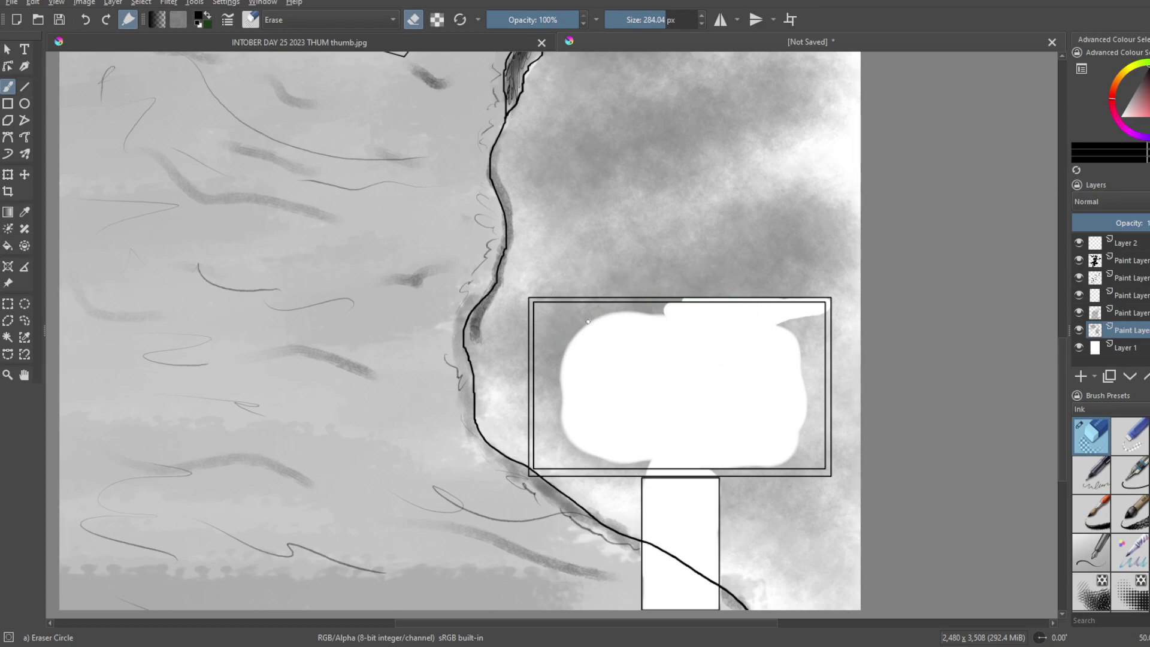
left_click_drag(590, 307, 592, 302)
left_click_drag(683, 302, 596, 308)
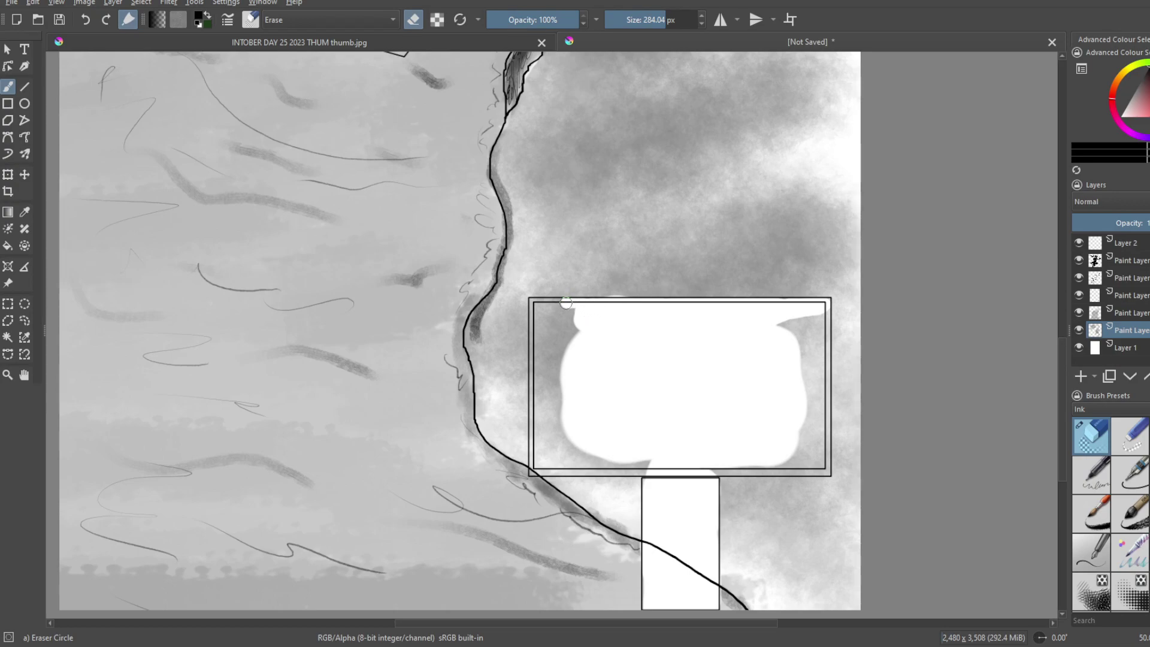
mouse_move(559, 303)
left_mouse_down()
mouse_move(536, 314)
mouse_move(560, 308)
mouse_move(565, 334)
mouse_move(546, 329)
mouse_move(551, 431)
mouse_move(572, 453)
mouse_move(646, 454)
mouse_move(652, 464)
left_mouse_up()
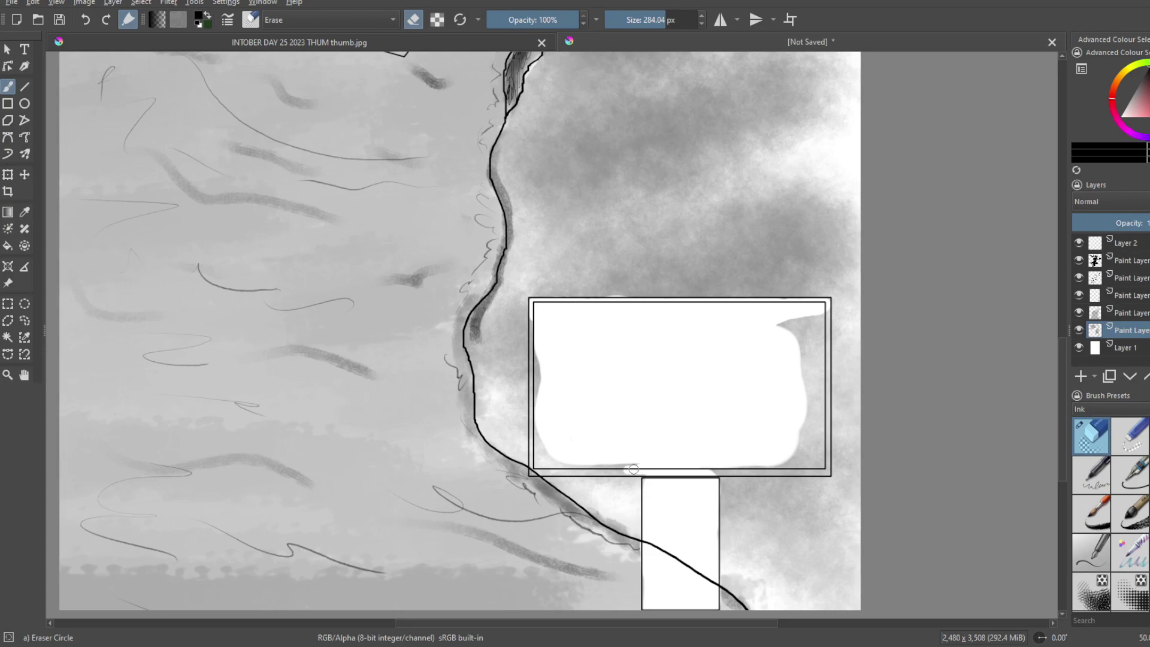
mouse_move(630, 469)
left_mouse_down()
mouse_move(538, 465)
mouse_move(616, 452)
mouse_move(599, 442)
mouse_move(605, 452)
left_mouse_up()
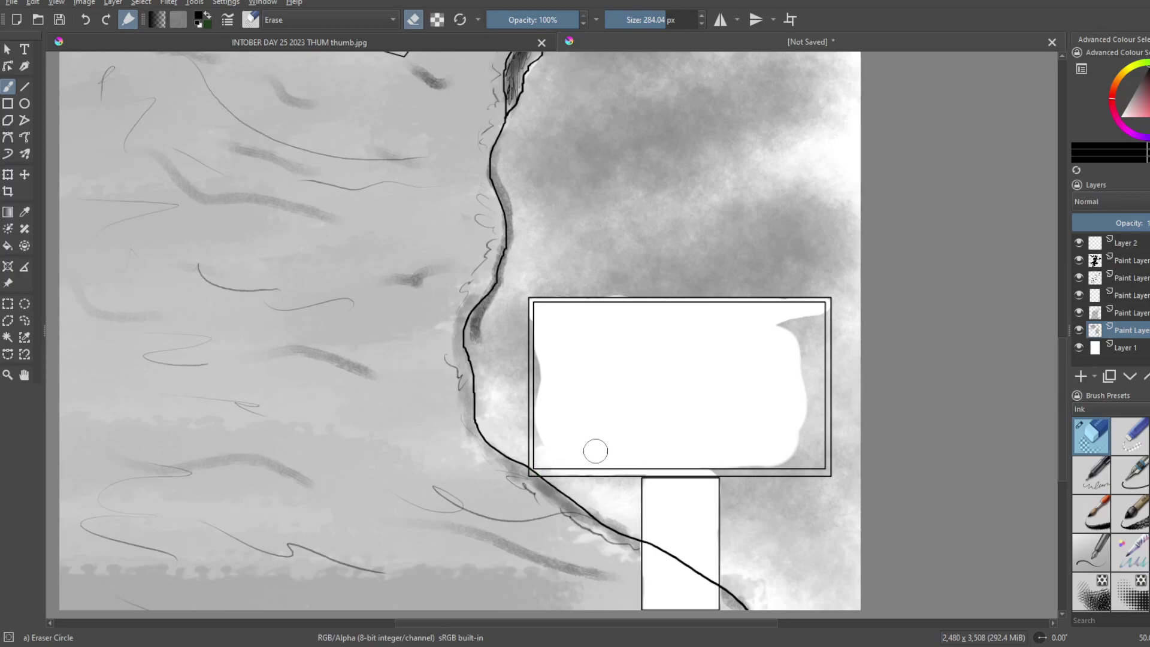
mouse_move(536, 318)
left_mouse_down()
mouse_move(545, 423)
mouse_move(530, 469)
mouse_move(551, 466)
mouse_move(537, 459)
mouse_move(537, 432)
left_mouse_up()
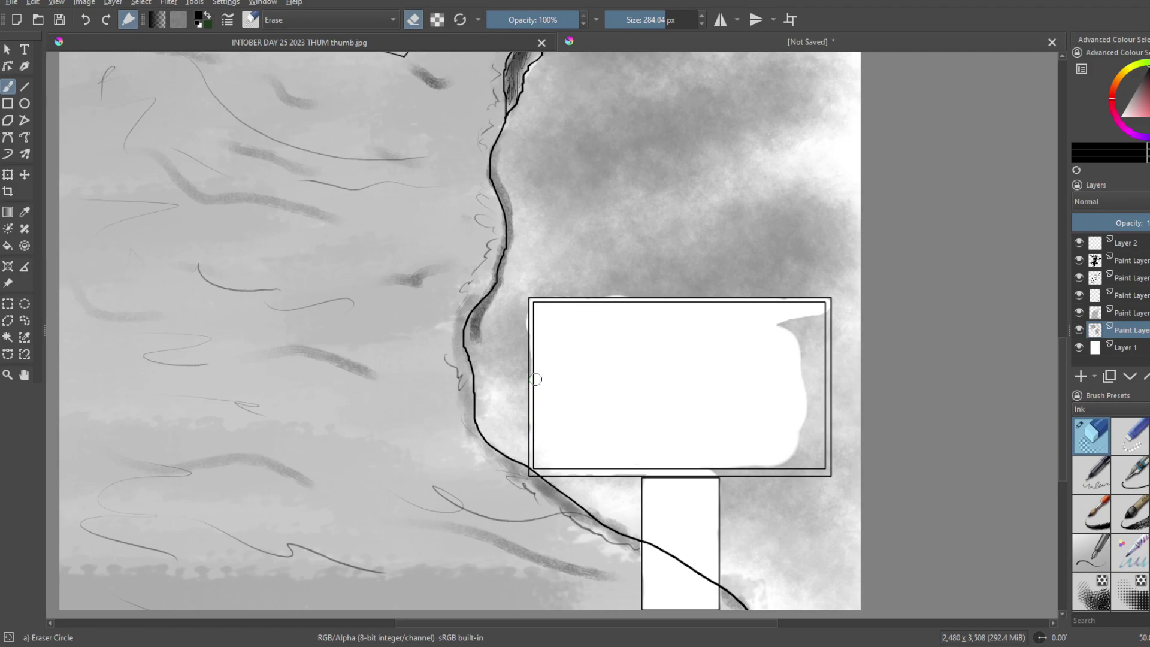
left_click_drag(536, 372, 537, 357)
left_click_drag(714, 336, 823, 310)
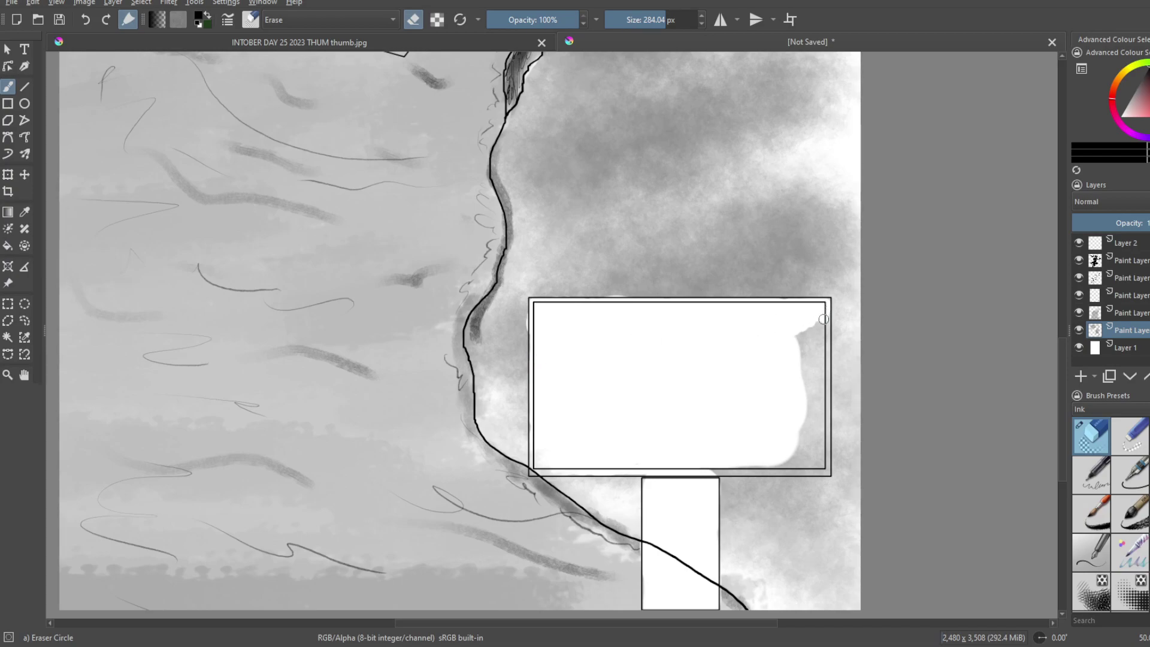
mouse_move(825, 340)
left_mouse_down()
mouse_move(821, 324)
mouse_move(803, 337)
mouse_move(816, 343)
mouse_move(799, 378)
mouse_move(825, 347)
left_mouse_up()
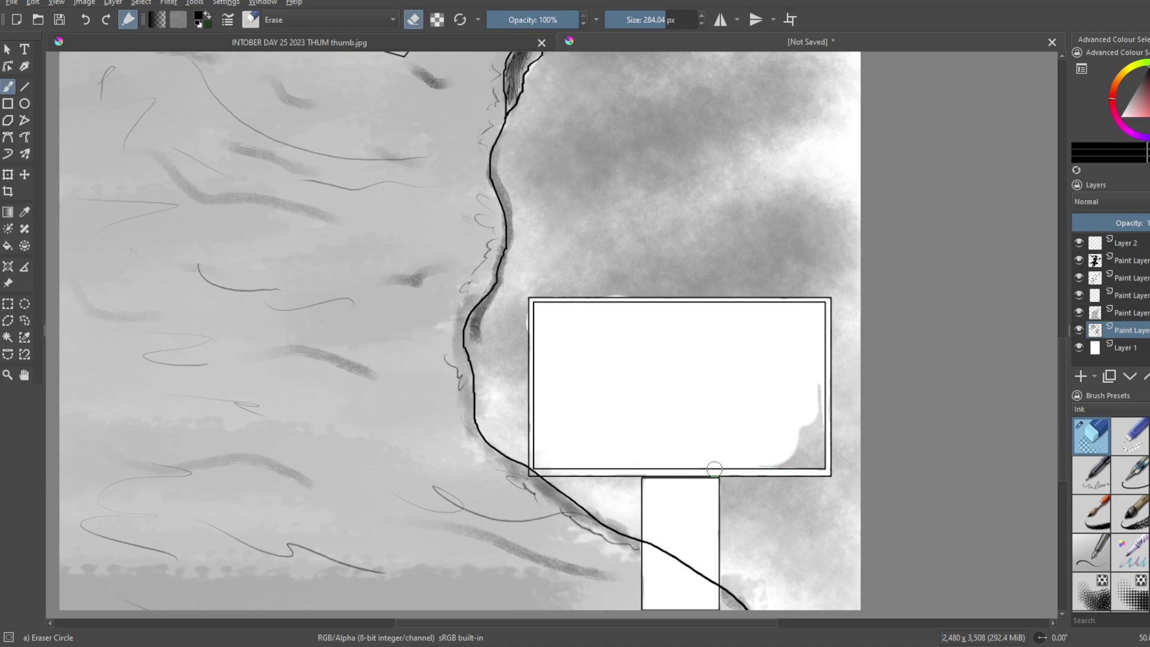
mouse_move(744, 408)
left_mouse_down()
mouse_move(790, 376)
mouse_move(814, 376)
mouse_move(824, 403)
mouse_move(820, 468)
mouse_move(756, 468)
mouse_move(815, 457)
mouse_move(792, 457)
mouse_move(806, 427)
left_mouse_up()
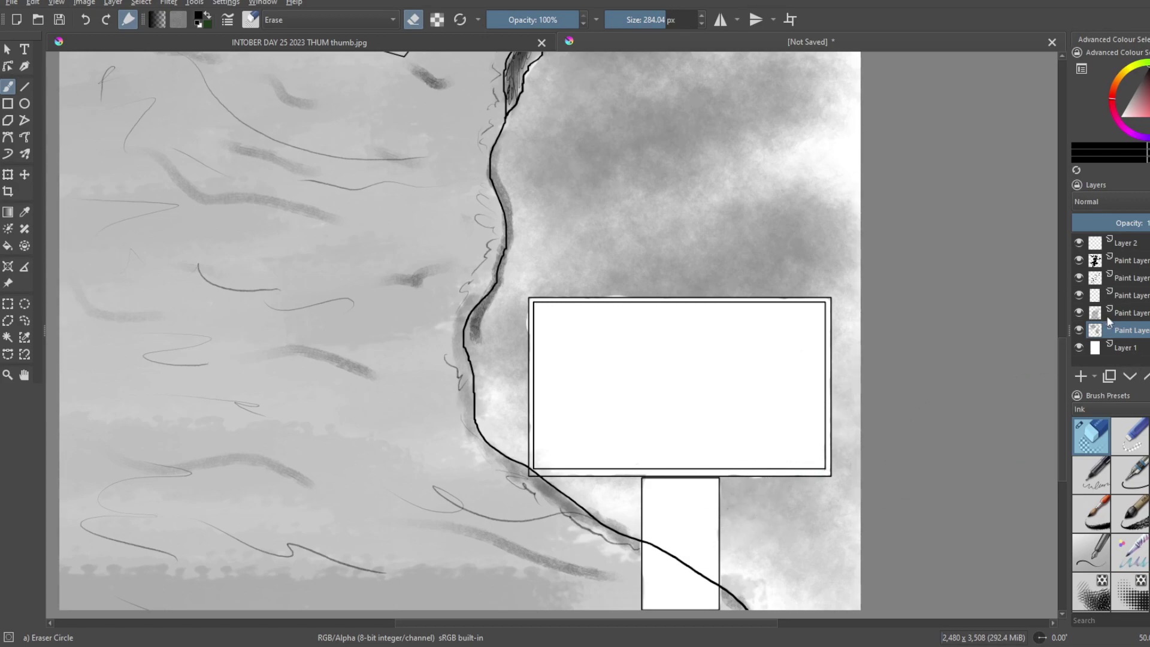
Step: On the cliff outline's paint layer, erase the line where it crosses the sign's post and the board's lower corner
left_click(1139, 299)
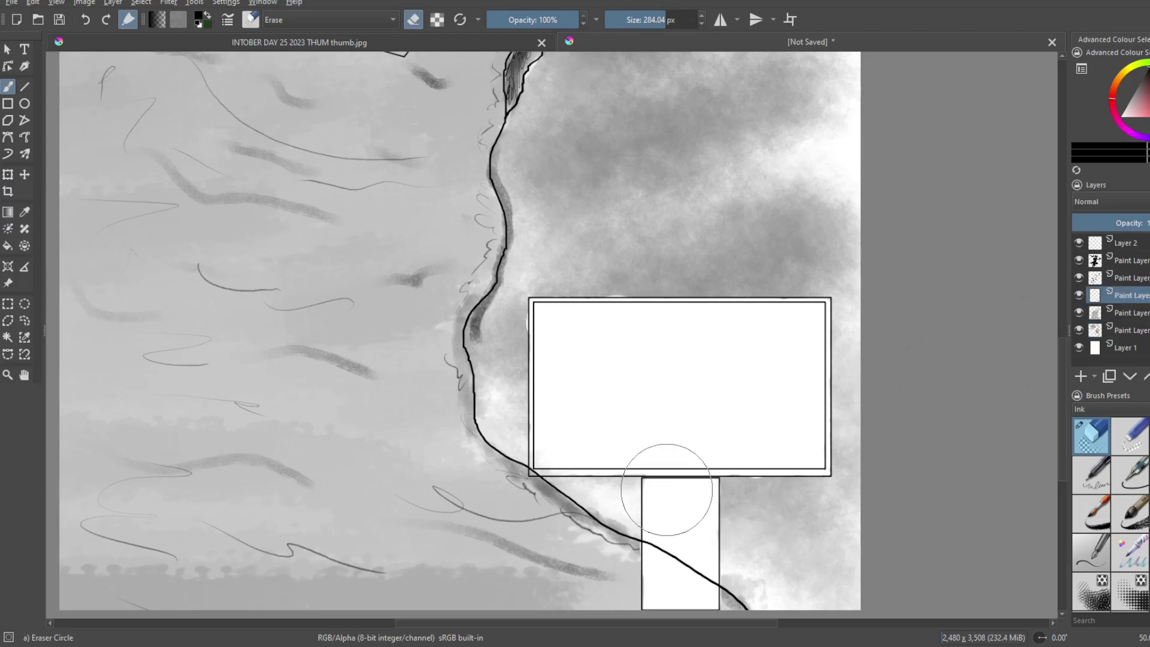
mouse_move(653, 548)
left_mouse_down()
mouse_move(675, 545)
mouse_move(699, 561)
left_mouse_up()
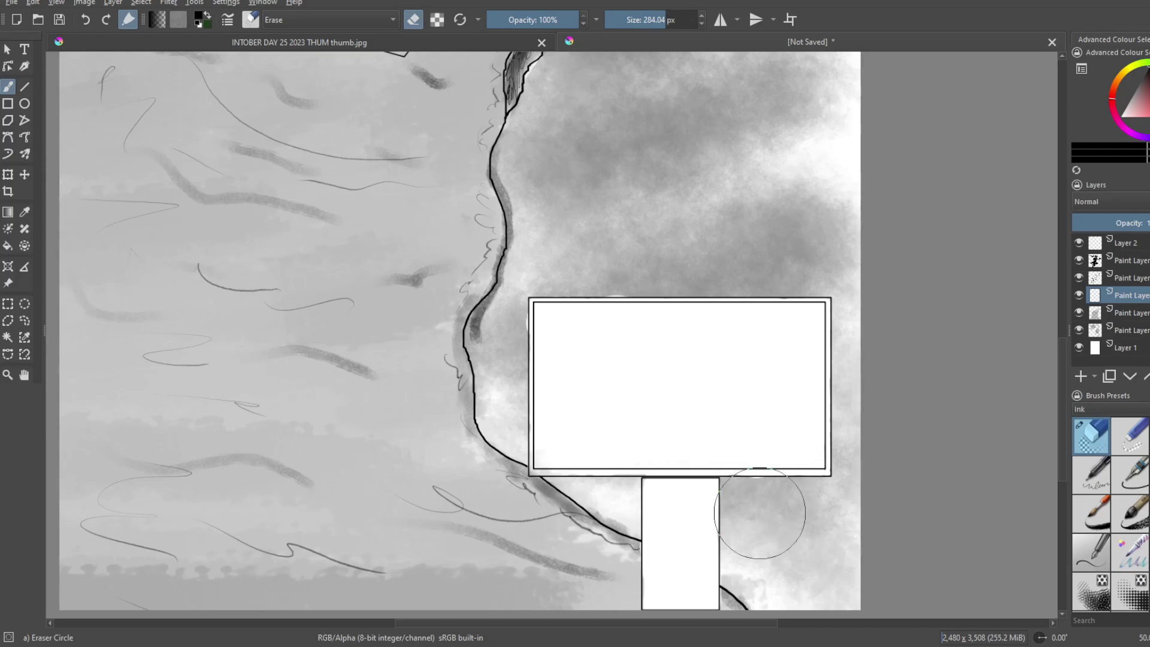
scroll(760, 514, "down", 2)
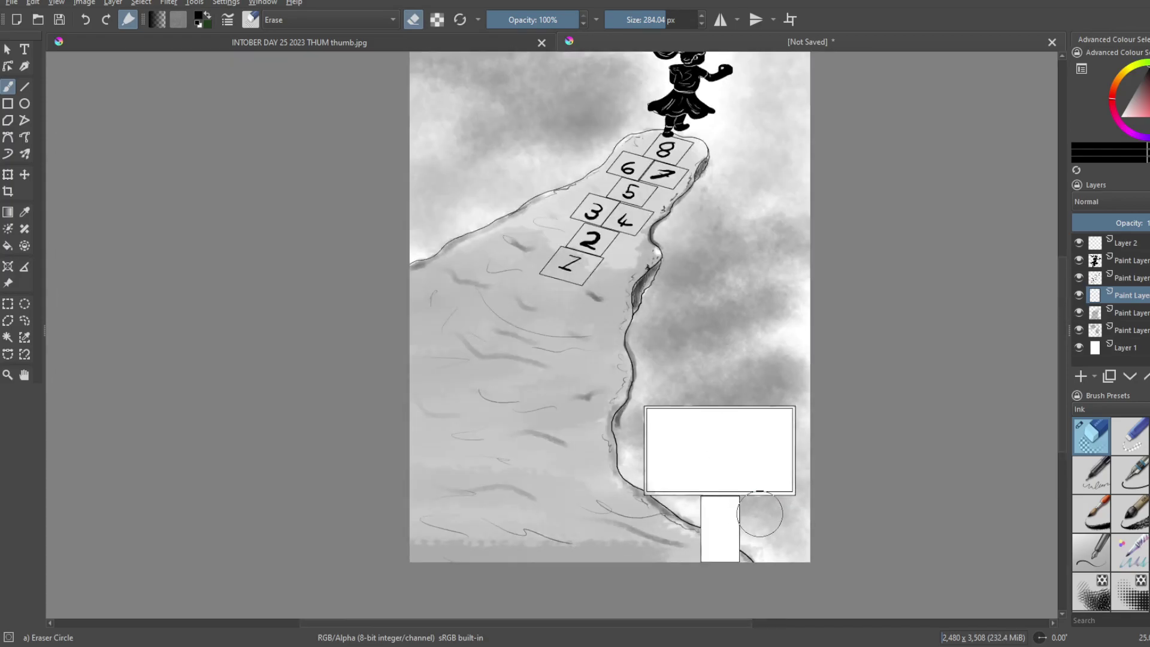
scroll(760, 513, "down", 1)
left_click_drag(740, 527, 683, 481)
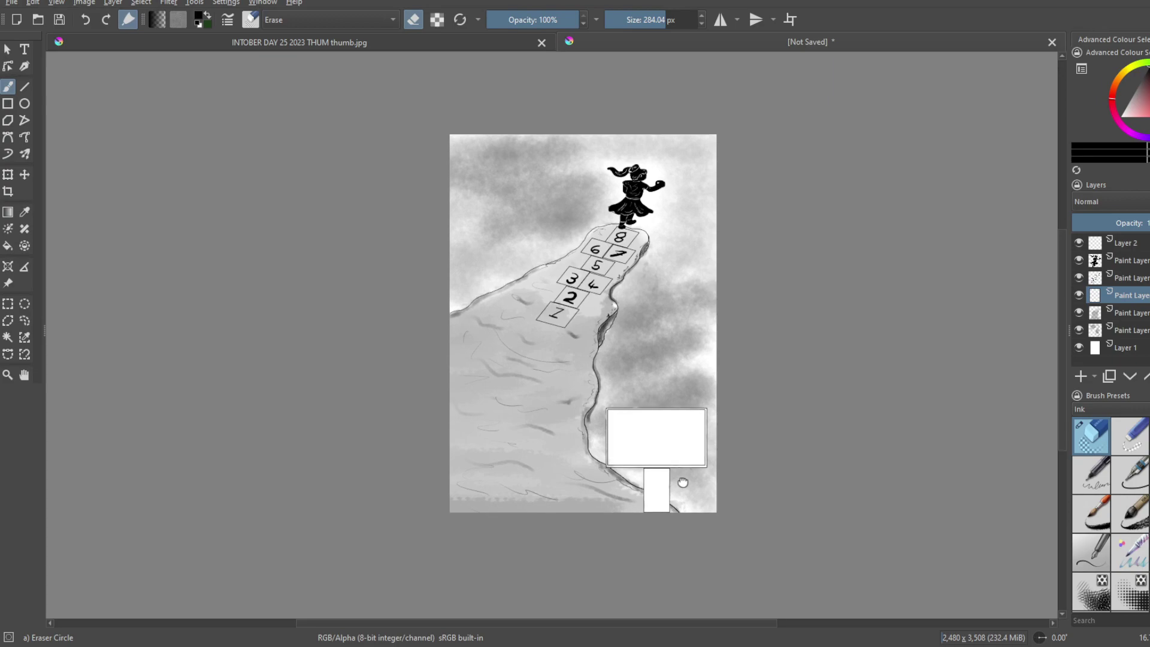
scroll(683, 482, "up", 1)
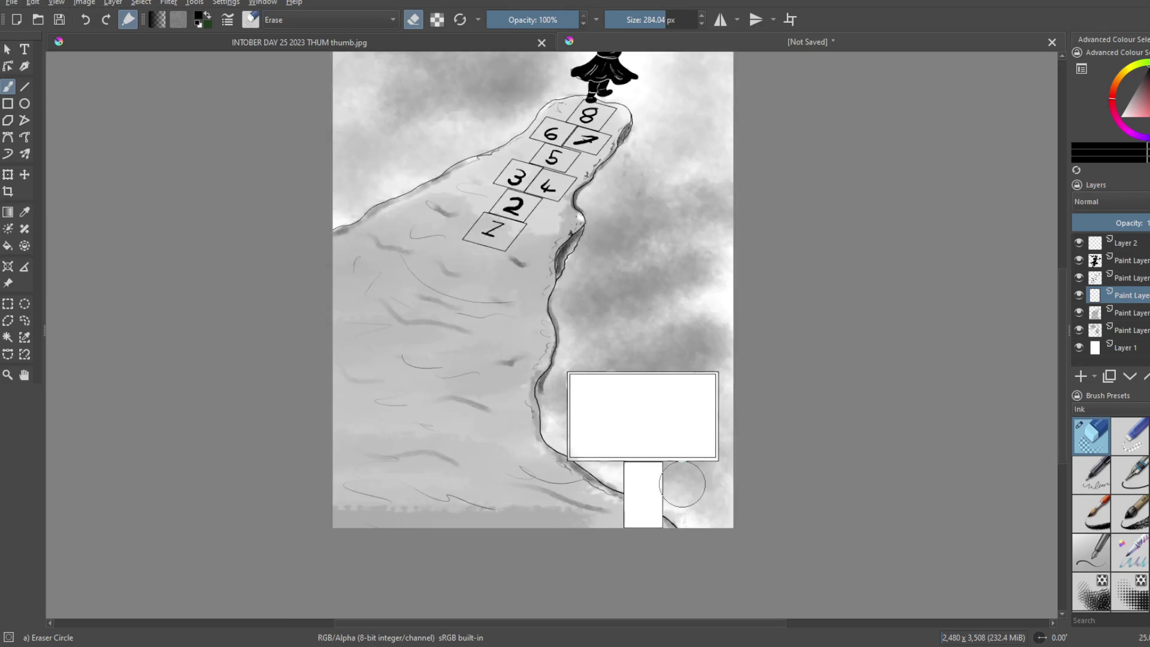
Step: Shade the sign's post grey with Ink-7 Brush Rough at 36% opacity and 302.56 px, leaving a thin white strip along one side
left_click(1095, 521)
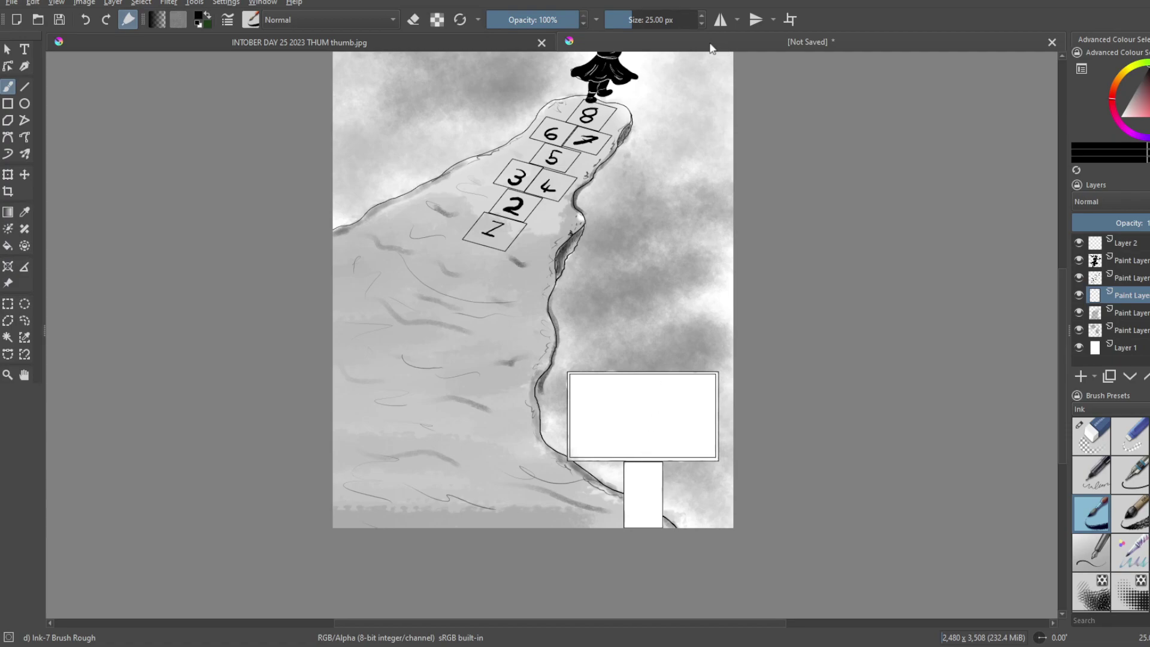
left_click(520, 19)
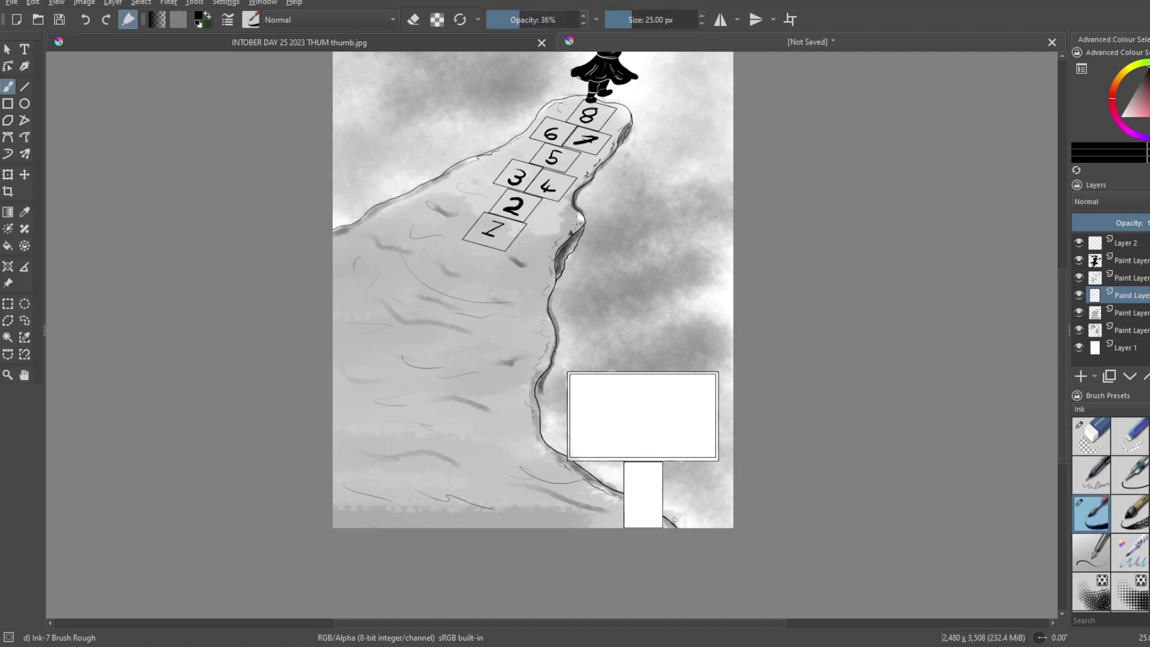
left_click(664, 20)
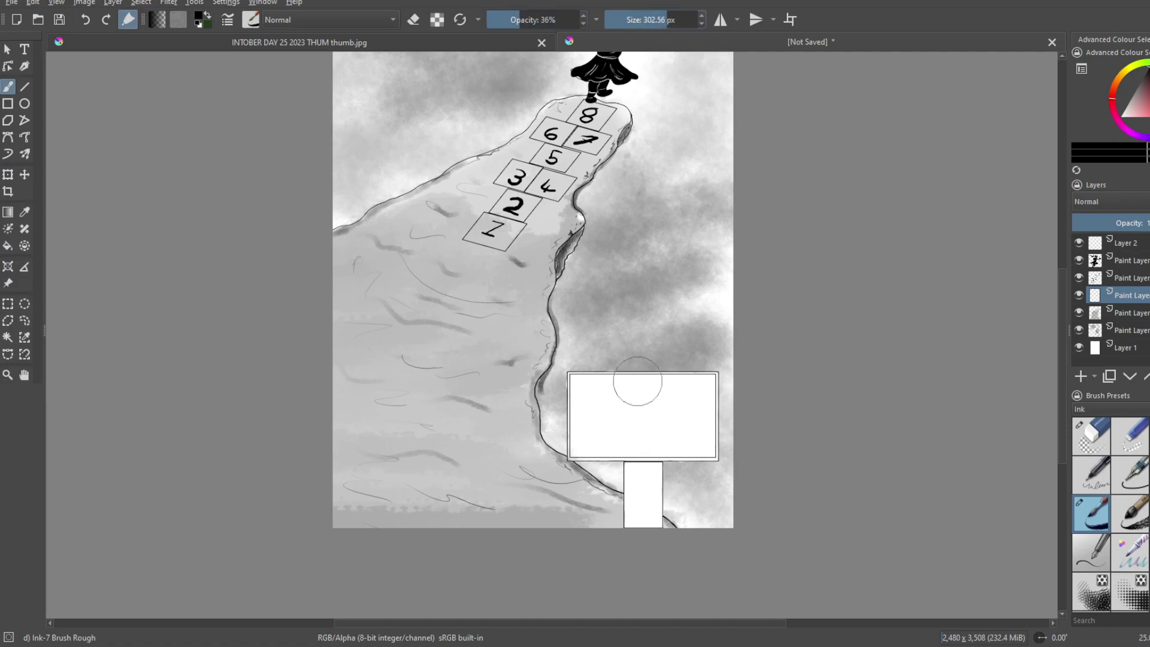
mouse_move(650, 478)
left_mouse_down()
mouse_move(661, 465)
mouse_move(660, 524)
mouse_move(655, 474)
mouse_move(653, 524)
mouse_move(646, 472)
mouse_move(645, 523)
mouse_move(636, 470)
mouse_move(637, 522)
mouse_move(634, 476)
mouse_move(634, 506)
left_mouse_up()
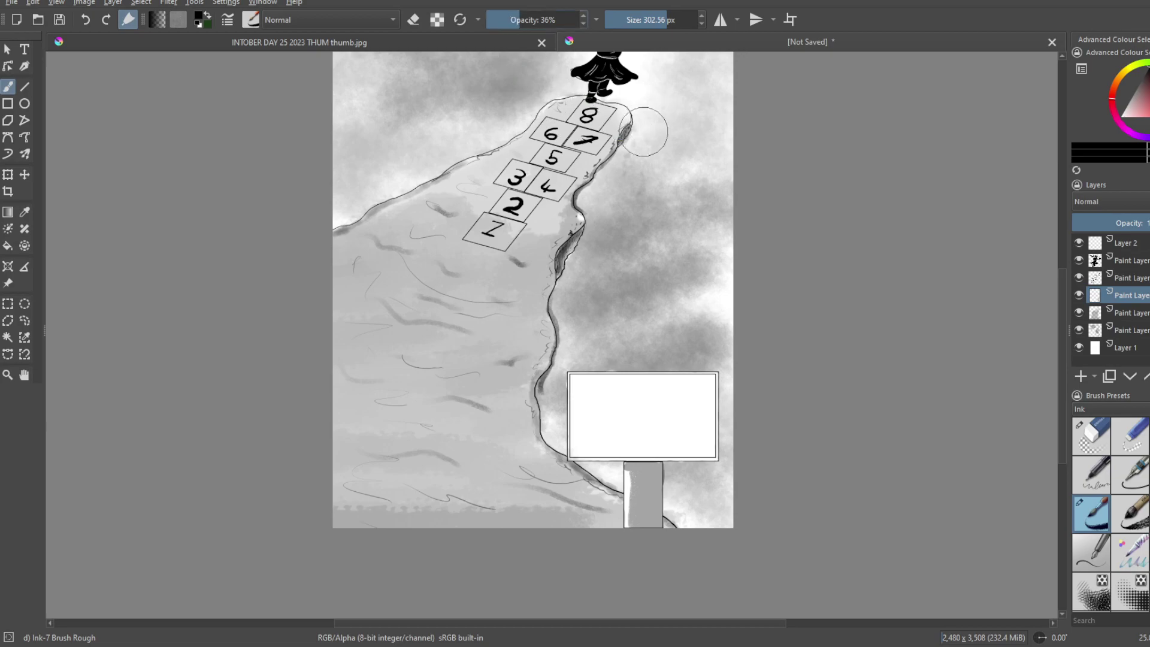
Step: Undo a test stroke on the board, shade the board light grey at 14% opacity, and undo the extra shading on the post
left_click_drag(606, 443, 655, 409)
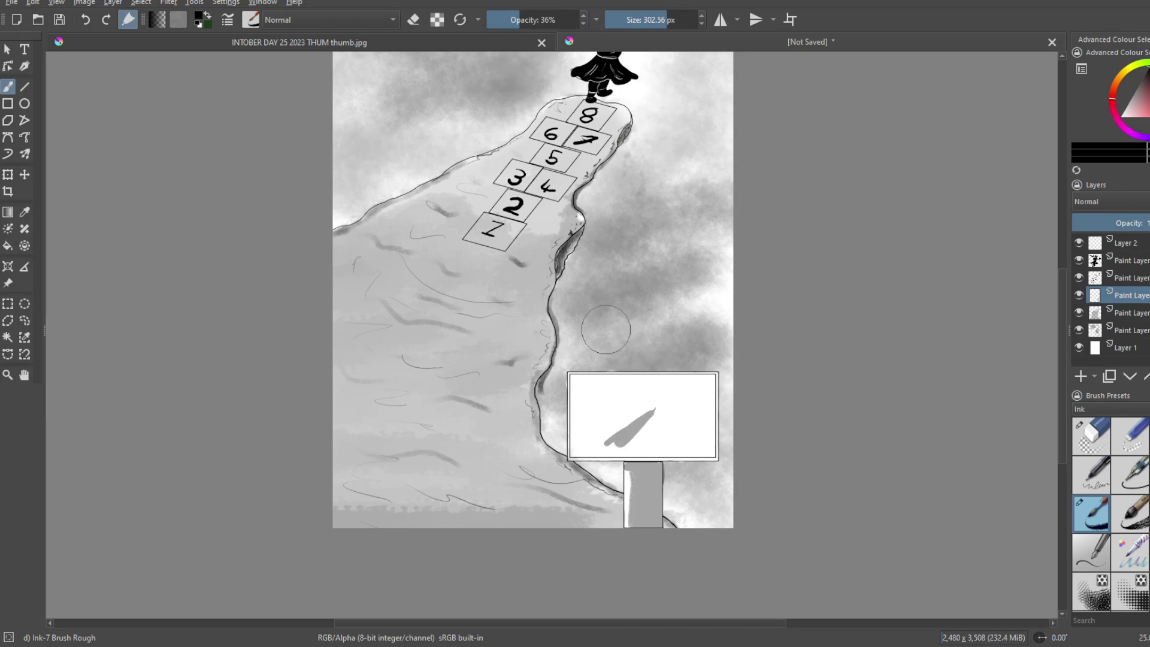
left_click(86, 20)
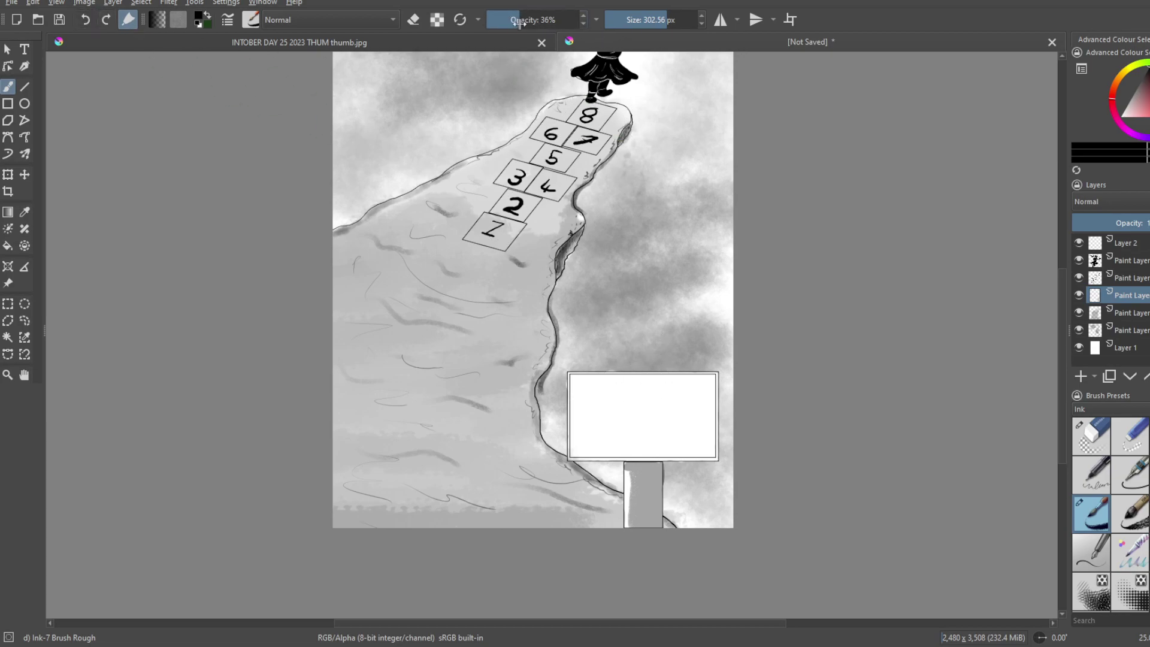
left_click(499, 19)
mouse_move(621, 420)
left_mouse_down()
mouse_move(653, 425)
mouse_move(576, 453)
mouse_move(707, 450)
mouse_move(670, 447)
mouse_move(688, 438)
mouse_move(635, 424)
mouse_move(585, 444)
mouse_move(581, 386)
mouse_move(704, 384)
mouse_move(704, 441)
mouse_move(711, 380)
mouse_move(607, 397)
mouse_move(633, 408)
mouse_move(687, 397)
mouse_move(641, 418)
mouse_move(675, 410)
mouse_move(645, 471)
mouse_move(623, 463)
mouse_move(656, 461)
mouse_move(657, 528)
left_mouse_up()
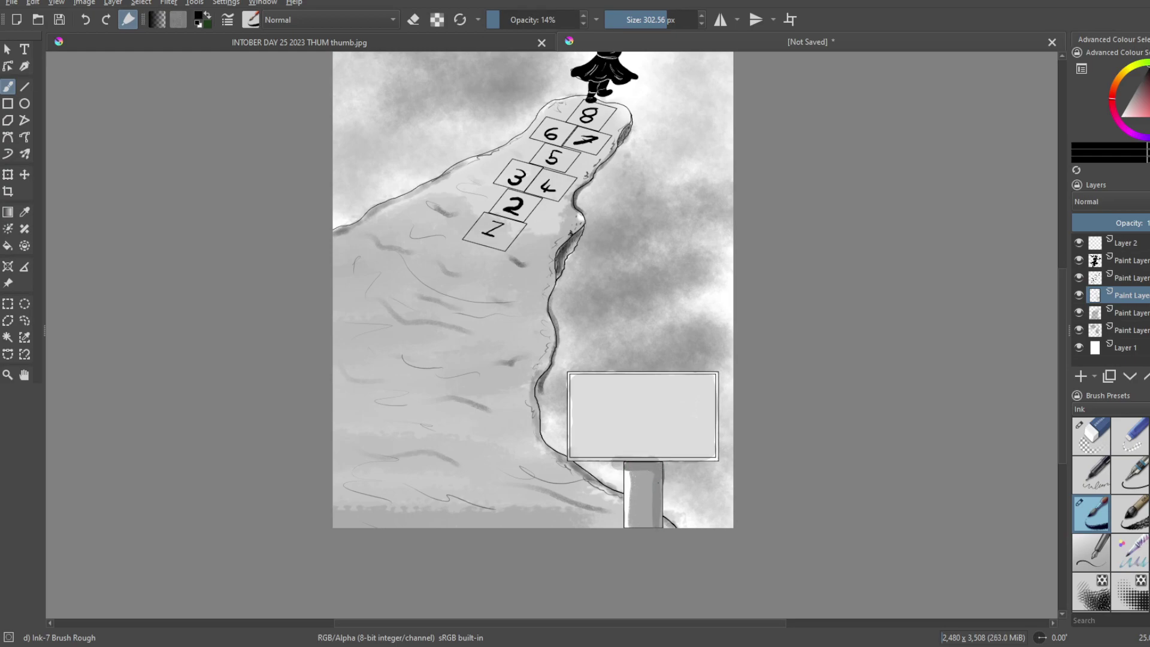
left_click(89, 22)
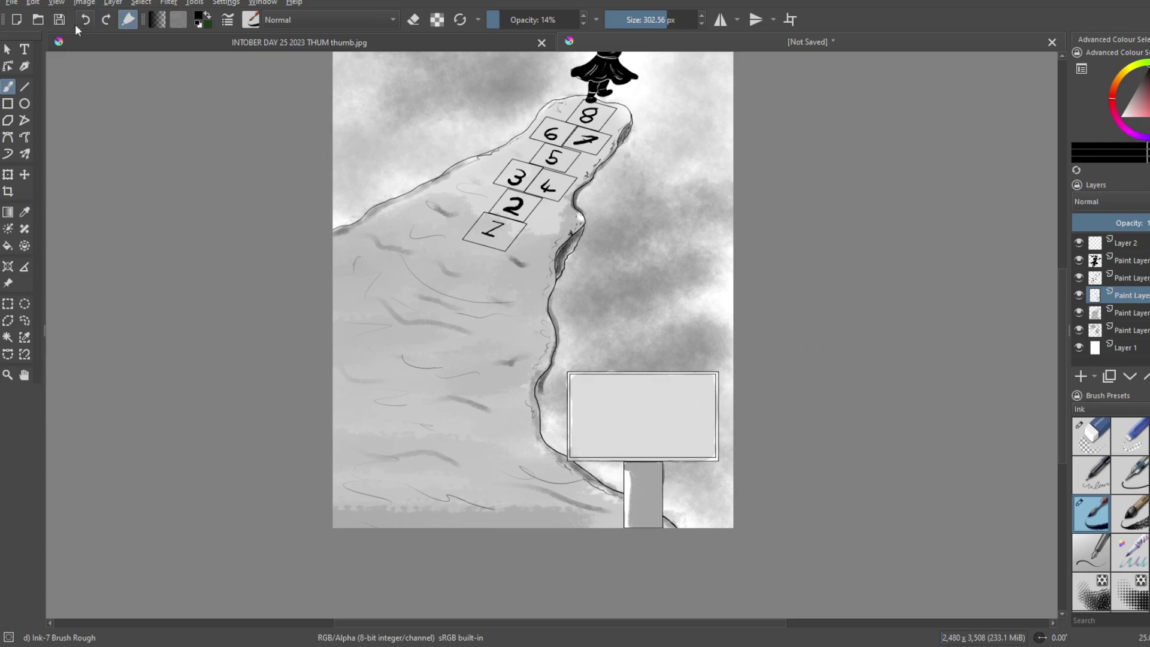
Step: Add the text "DANGER" in bold above "cliff edge" on the signboard and enlarge it to fill most of the board
left_click(25, 51)
left_click_drag(588, 384, 704, 421)
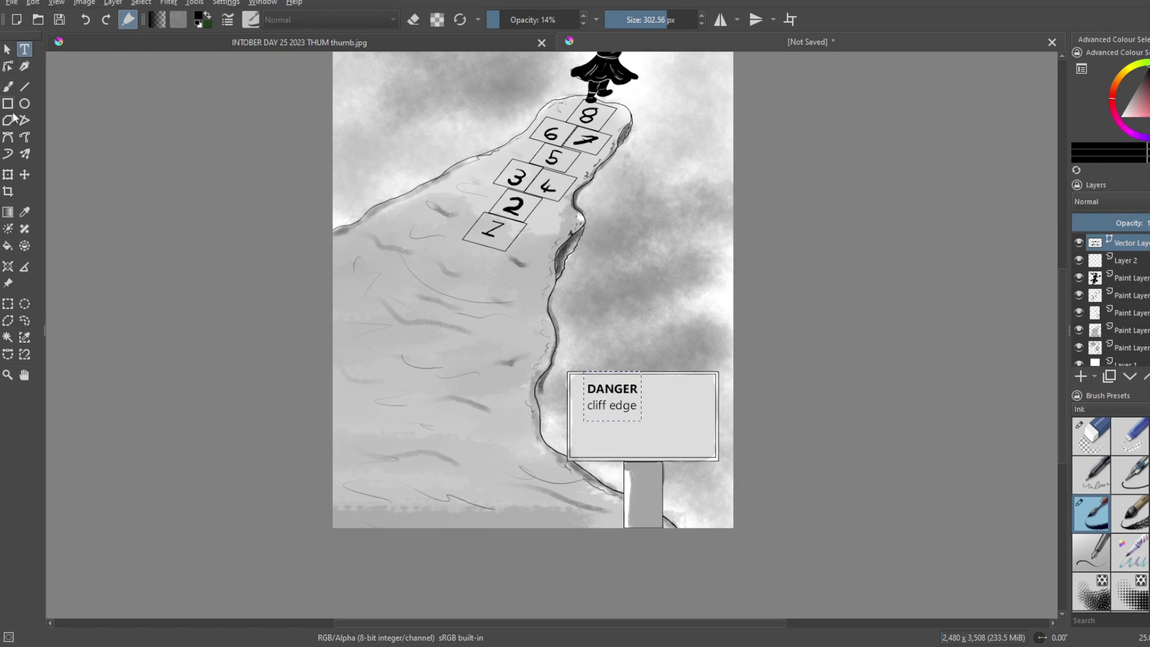
left_click(8, 175)
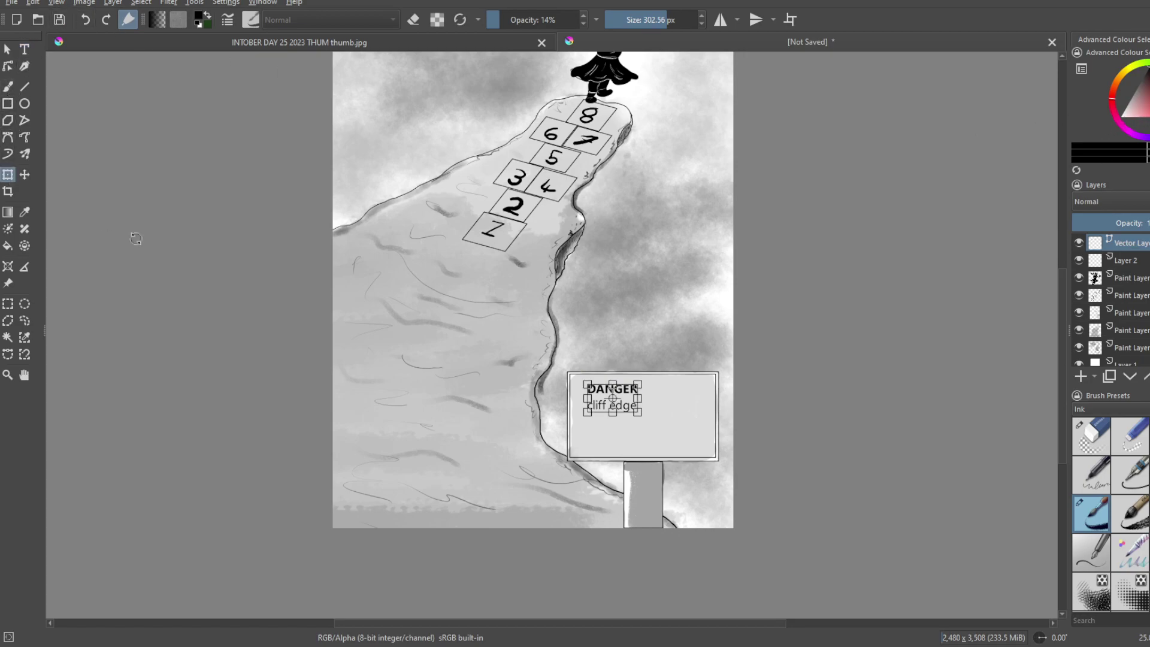
left_click_drag(638, 412, 700, 438)
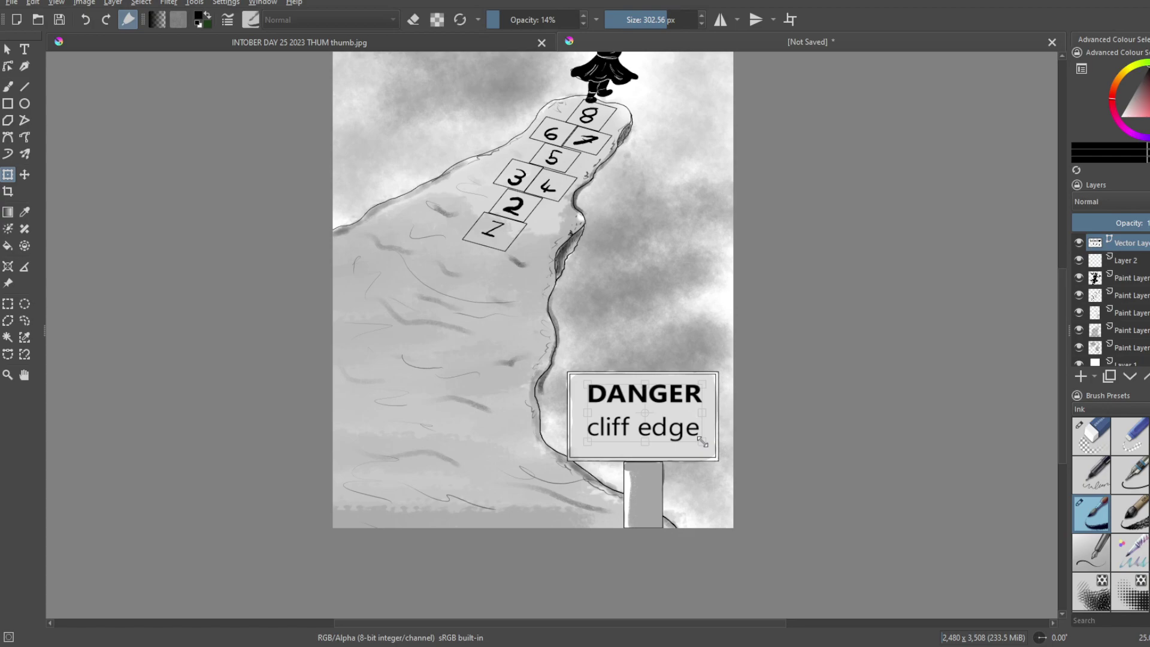
left_click(9, 90)
key("minus")
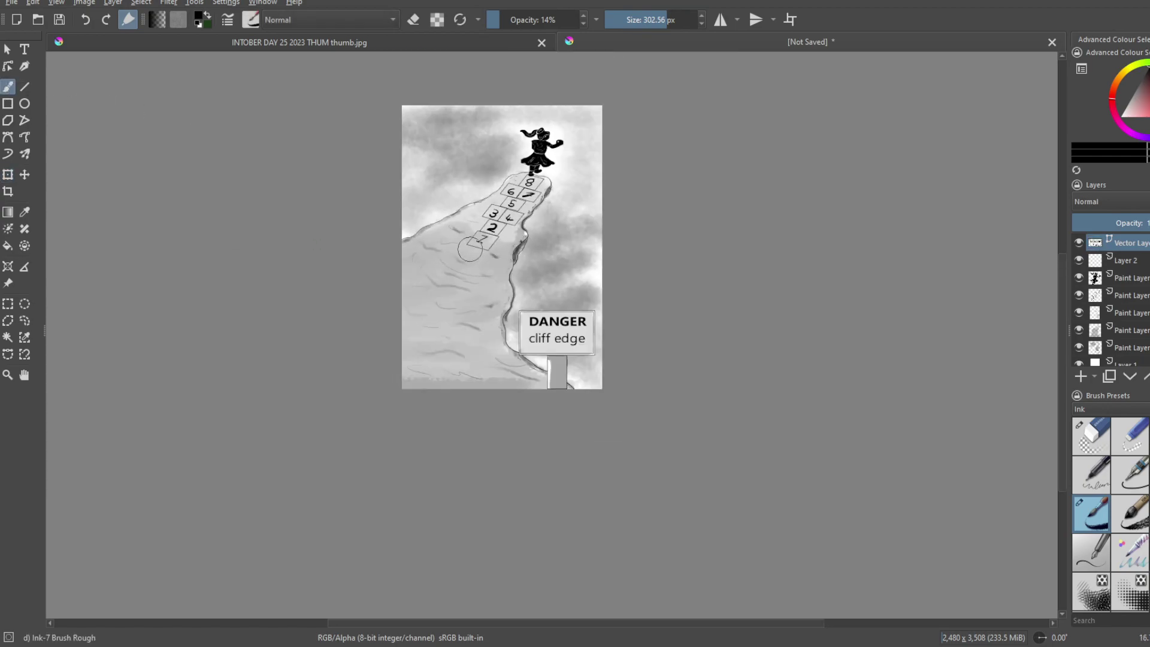
left_click_drag(532, 280, 541, 280)
scroll(541, 280, "up", 1)
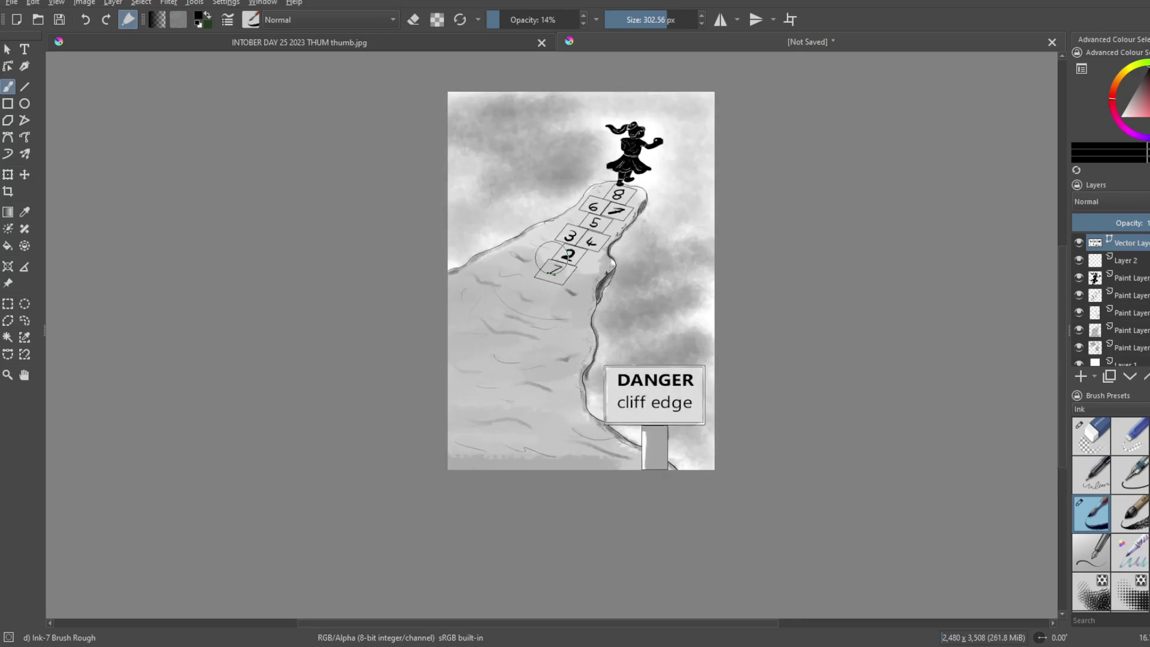
scroll(557, 265, "up", 1)
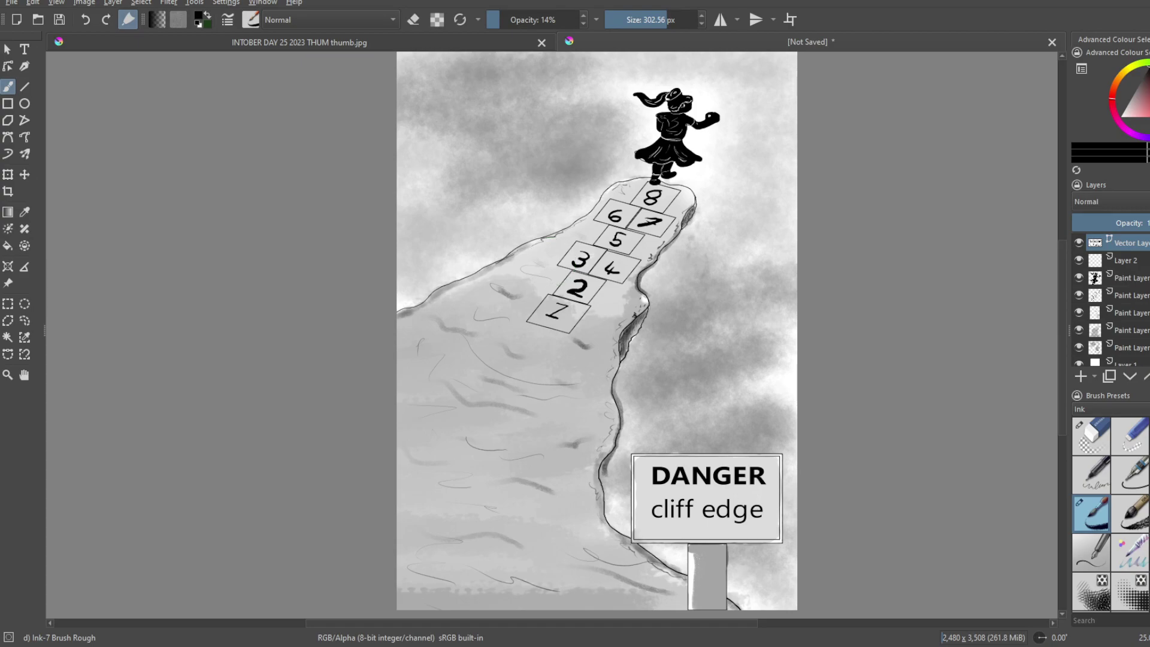
right_click(552, 263)
key("Escape")
Step: On the girl's paint layer, splatter falling debris beside and below the cliff tip with Texture Splat at 135 px
scroll(1111, 515, "down", 1)
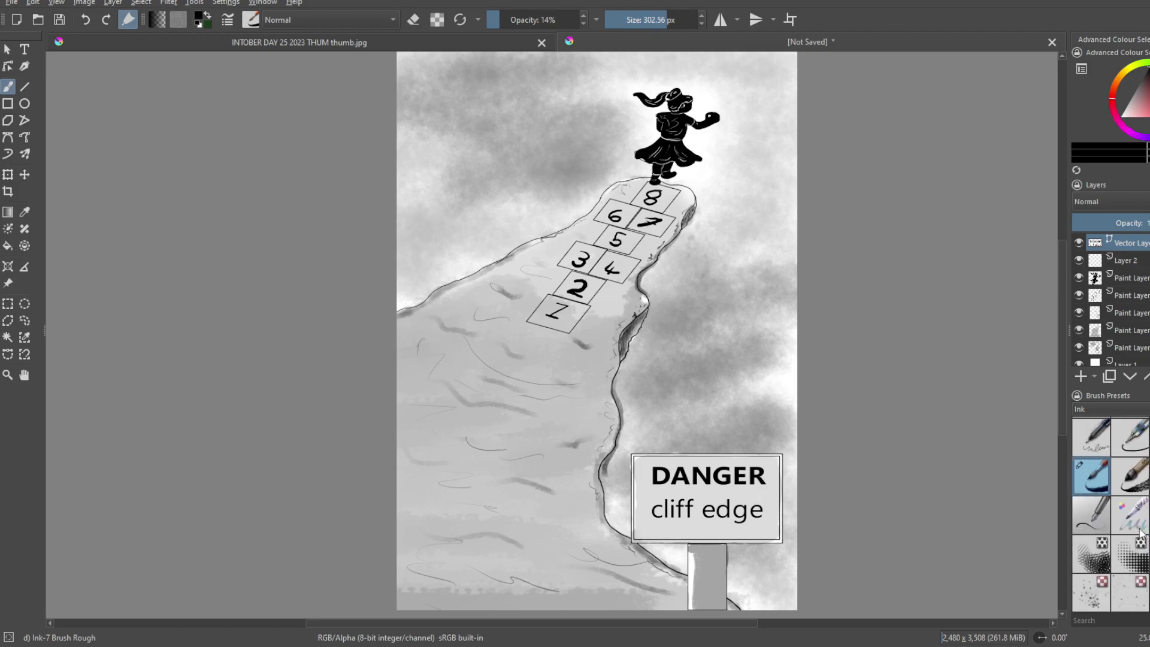
left_click(1094, 594)
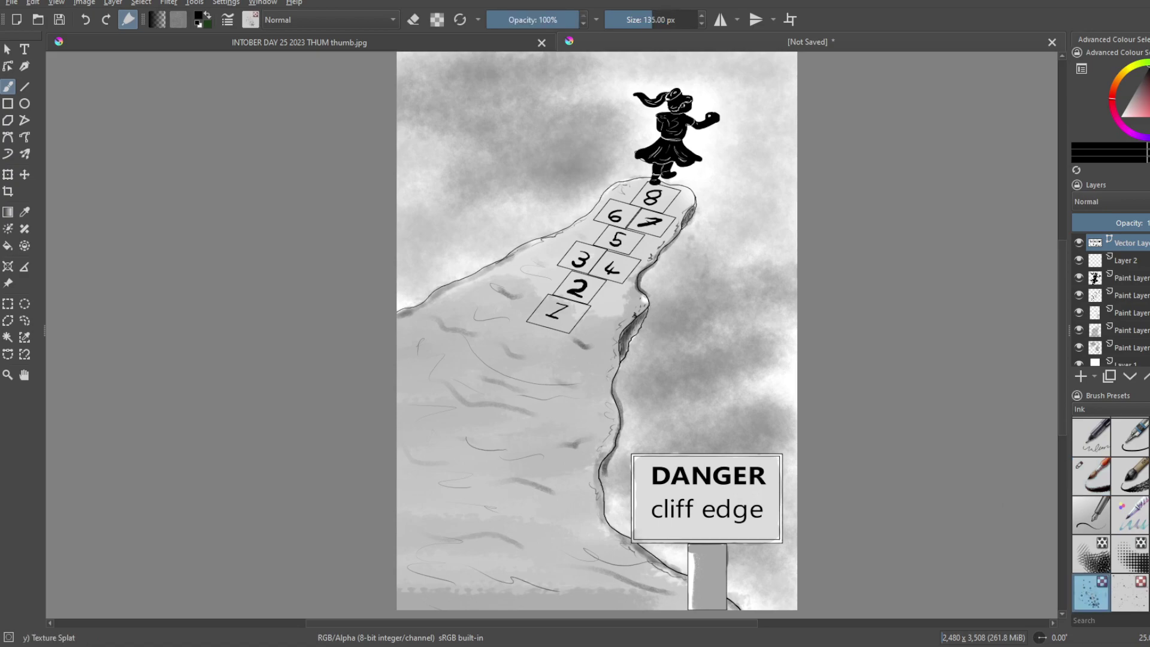
left_click(1131, 278)
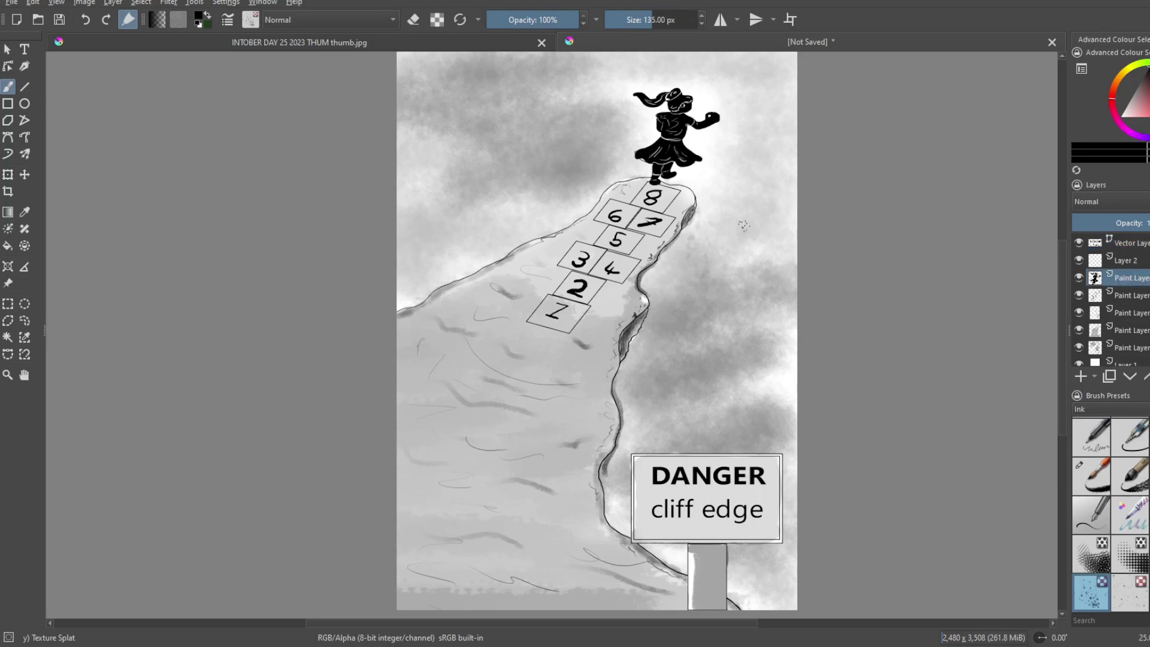
mouse_move(700, 210)
left_mouse_down()
mouse_move(702, 220)
mouse_move(670, 179)
left_mouse_up()
left_click_drag(698, 253, 698, 291)
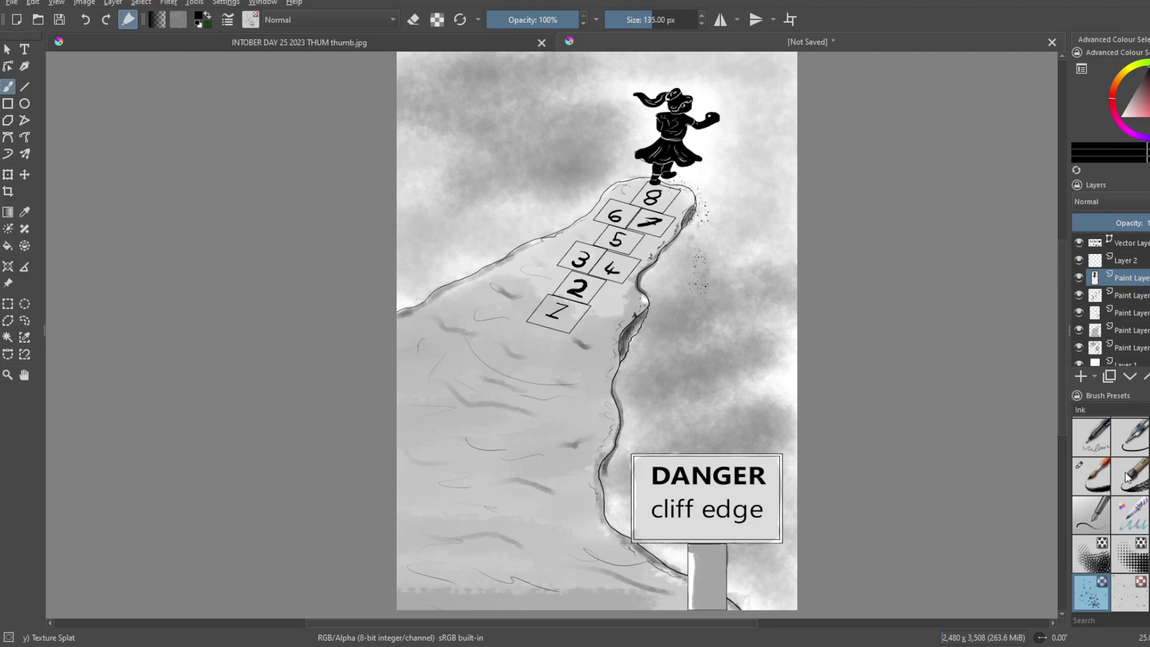
Step: Stamp small grass tufts along both cliff edges with the Stamp Grass brush at 125 px from the Textures presets
scroll(1126, 476, "down", 1)
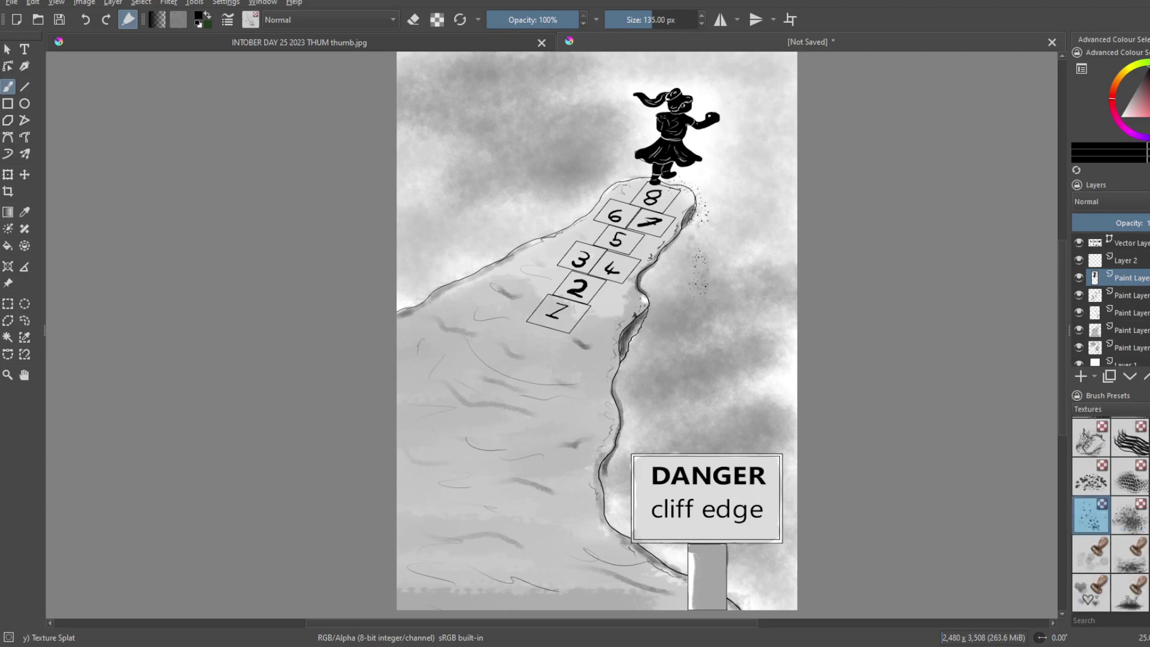
key("slash")
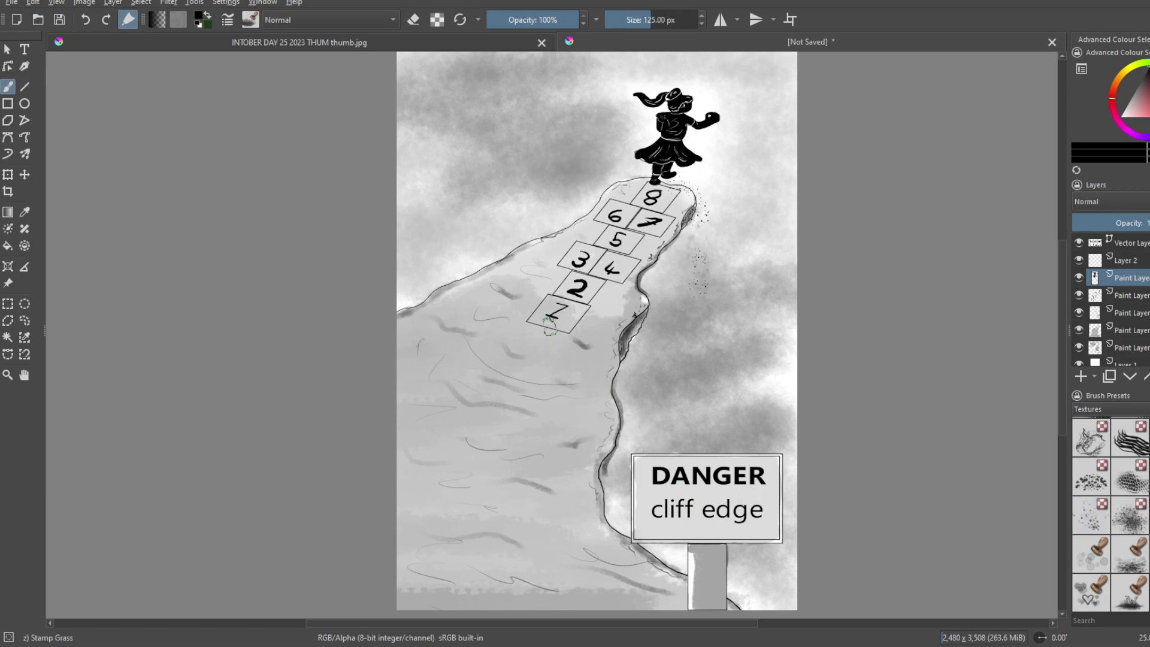
left_click_drag(537, 240, 506, 255)
left_click_drag(646, 287, 611, 340)
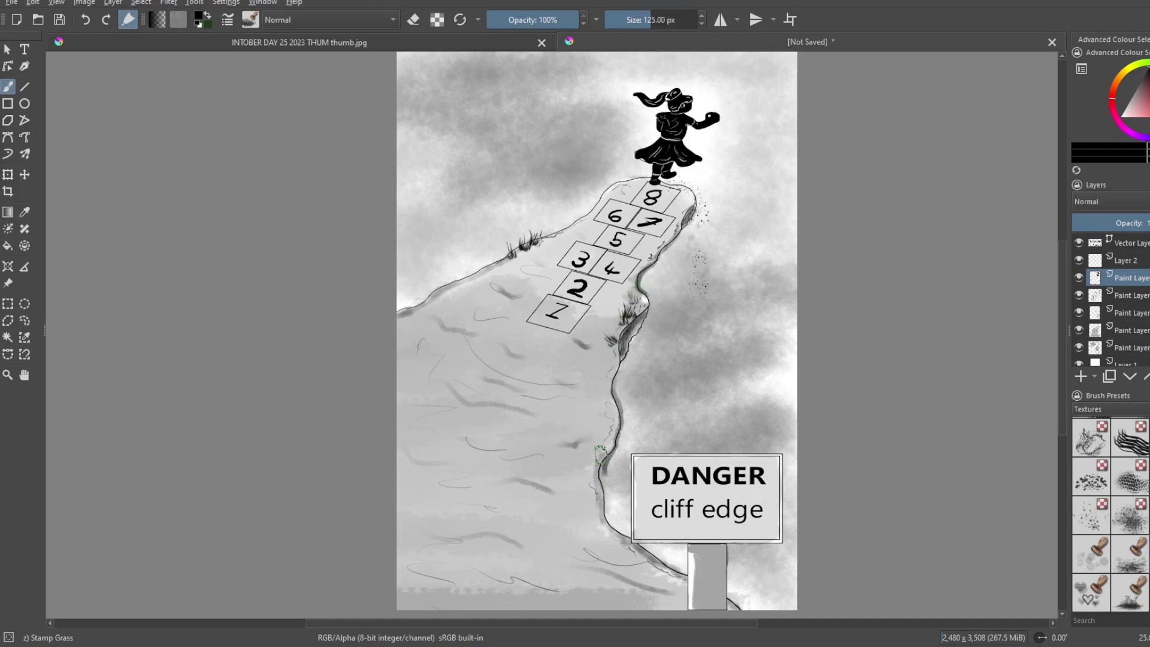
left_click_drag(599, 448, 593, 500)
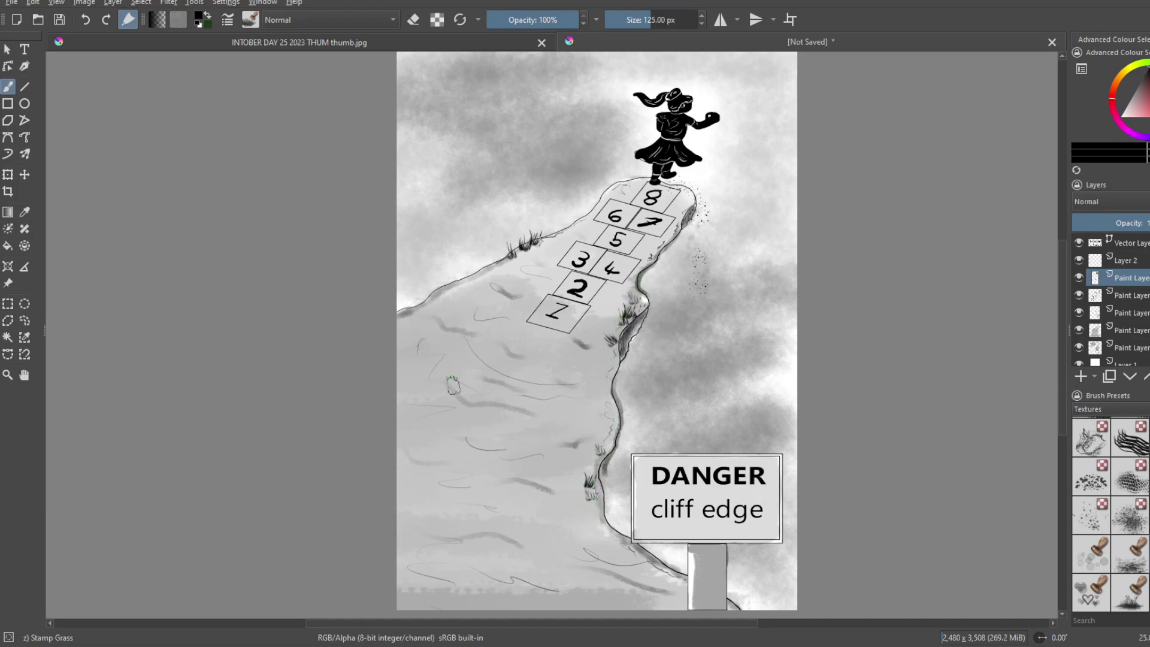
Step: Stamp two clusters of grass on the ground, one near the far-side cliff edge and one in the lower middle
mouse_move(450, 333)
left_mouse_down()
mouse_move(433, 334)
mouse_move(428, 355)
left_mouse_up()
left_click(456, 346)
left_click(552, 462)
left_click(519, 462)
mouse_move(508, 462)
left_mouse_down()
mouse_move(547, 490)
mouse_move(536, 462)
left_mouse_up()
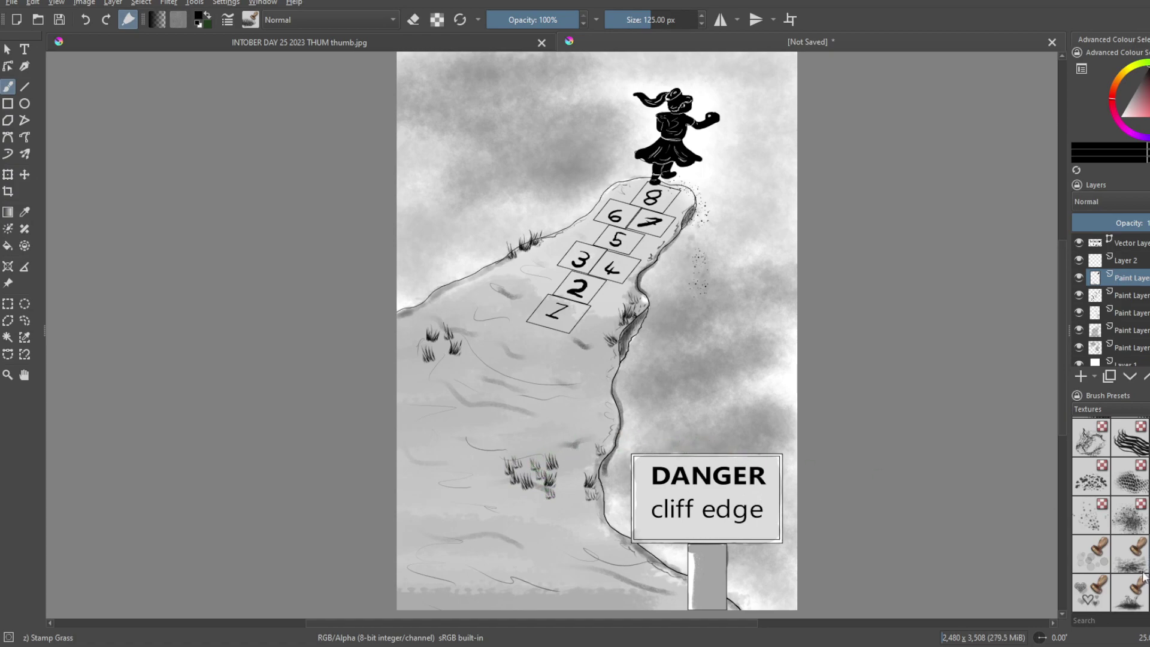
Step: With Stamp Herbals, add small plants on the lower ground at 200 px and large ones along the canvas bottom at 652.02 px
left_click(1136, 593)
left_click(413, 422)
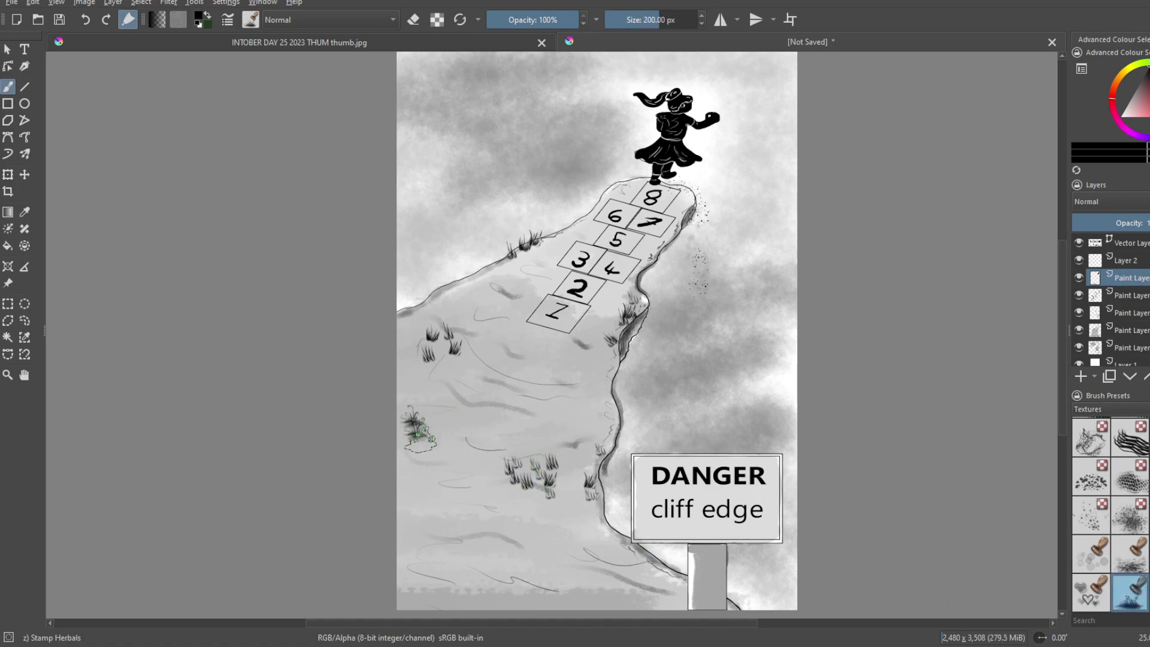
left_click(414, 474)
left_click(476, 526)
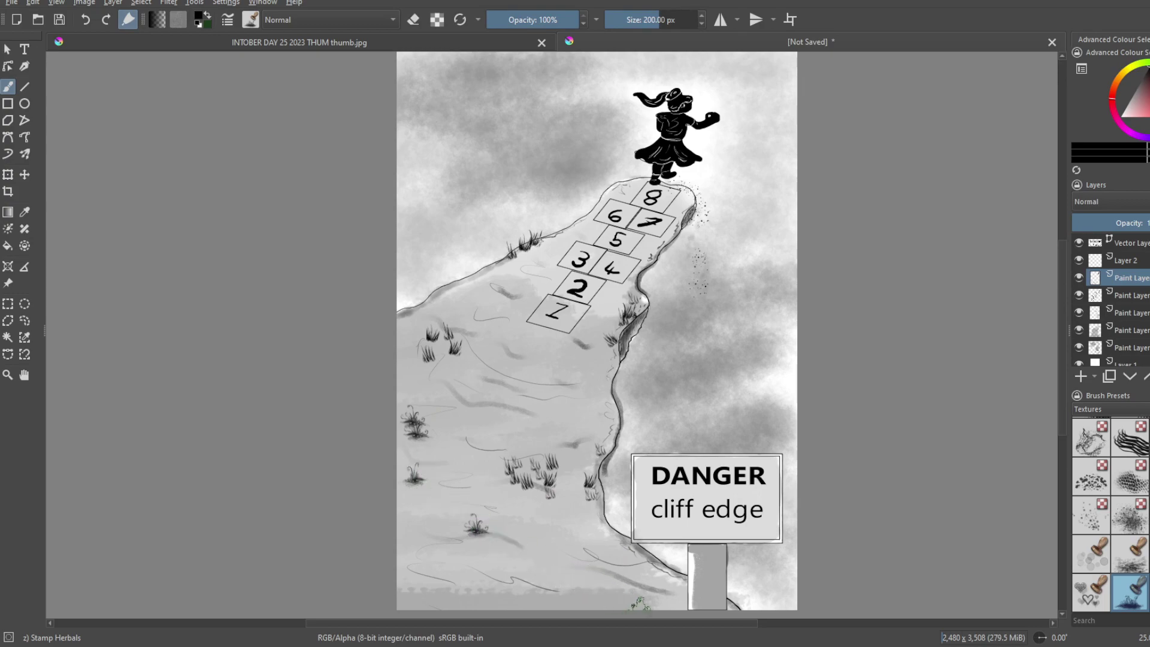
left_click(683, 19)
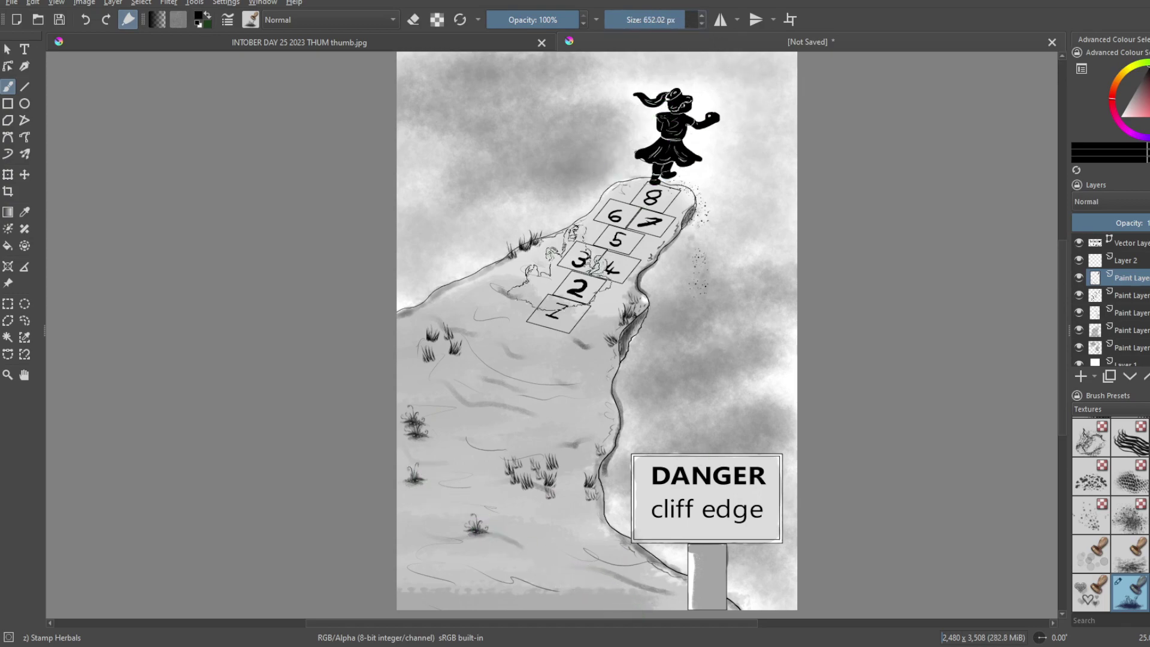
left_click(644, 587)
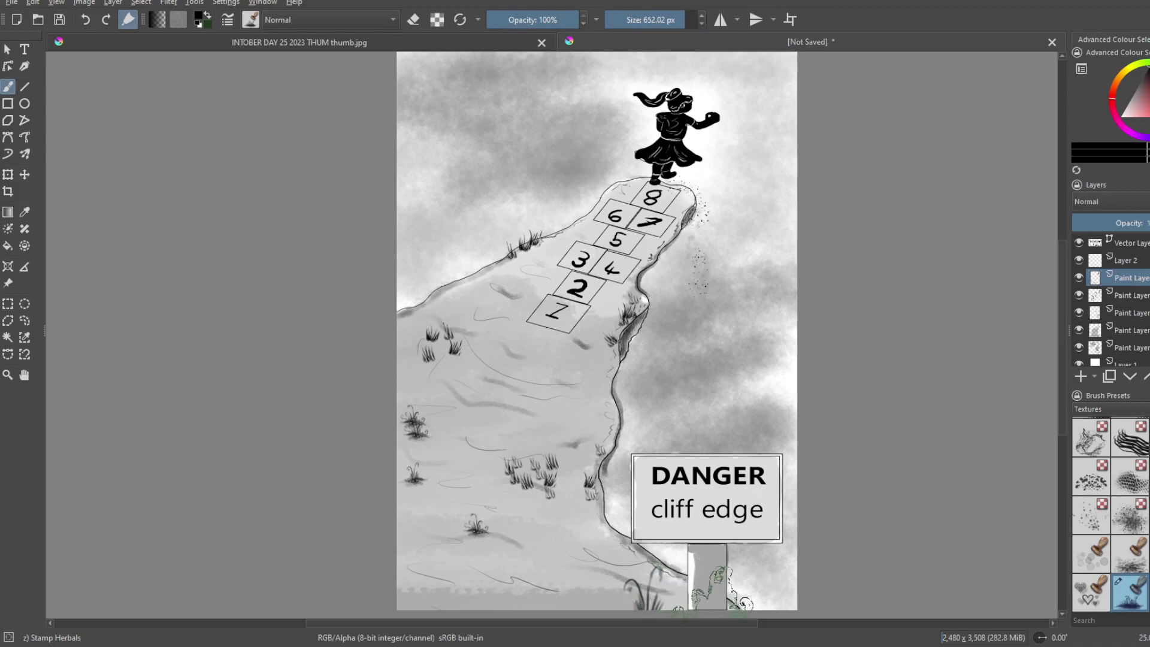
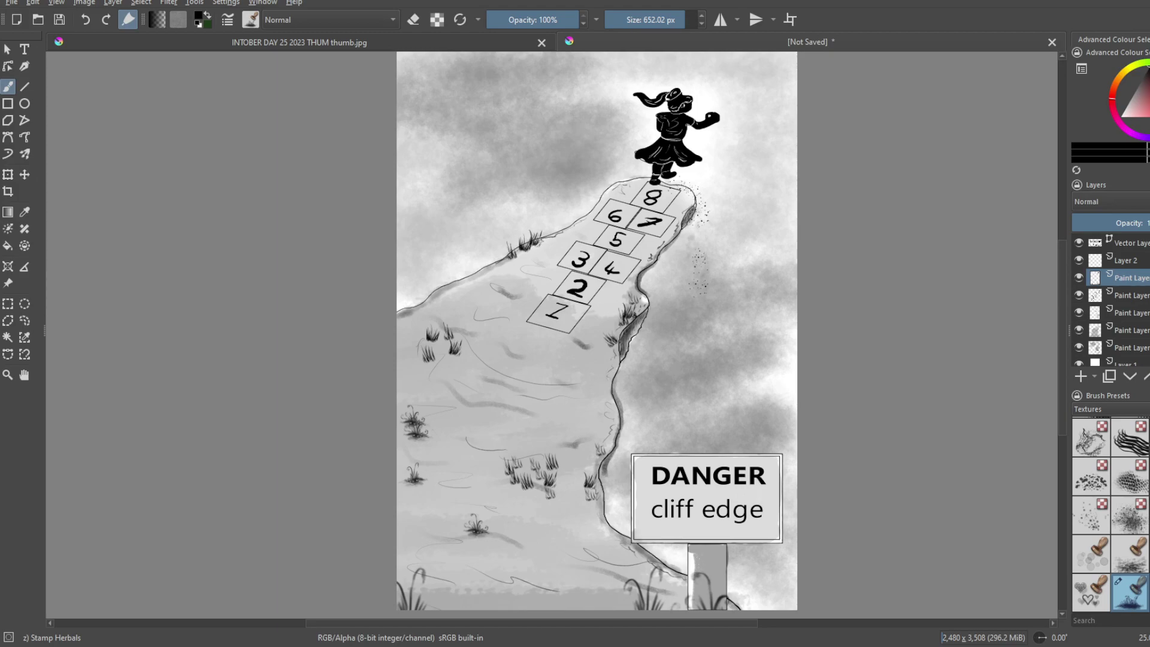
Step: Save the illustration as "inktober day 25 dangeruse 2023.kra"
key("ctrl+s")
key("ctrl+s")
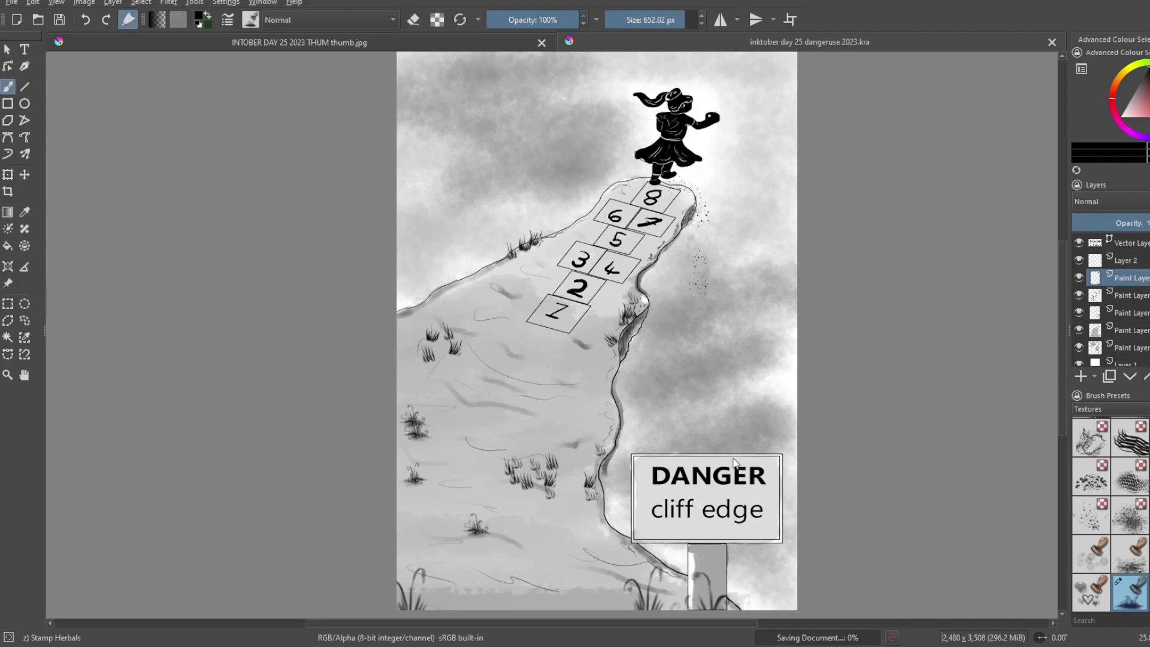